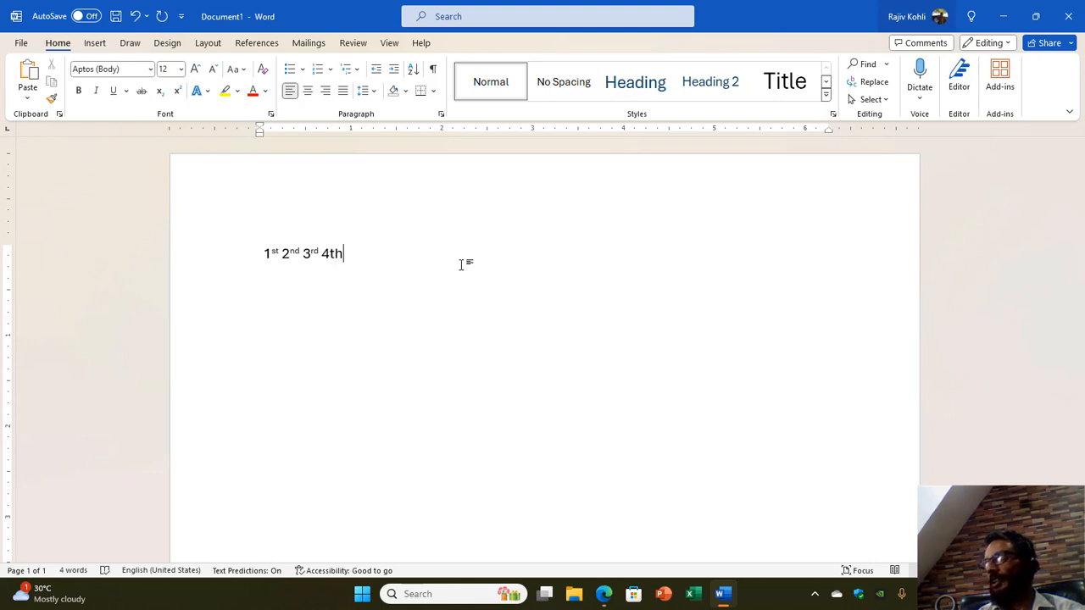
# Add a line below the ordinals containing the fractions 1/2, 1/4, 3/4 and 2/4.
pyautogui.press('Return')
pyautogui.write('1/2')
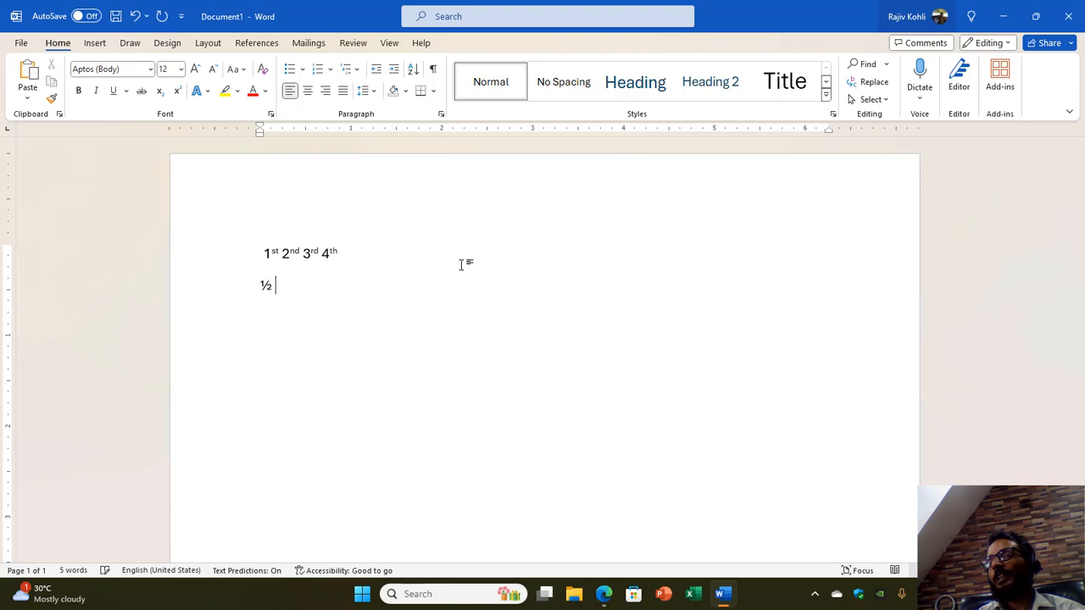
pyautogui.write(' 1/4 1')
pyautogui.press('BackSpace')
pyautogui.write('3/4 ')
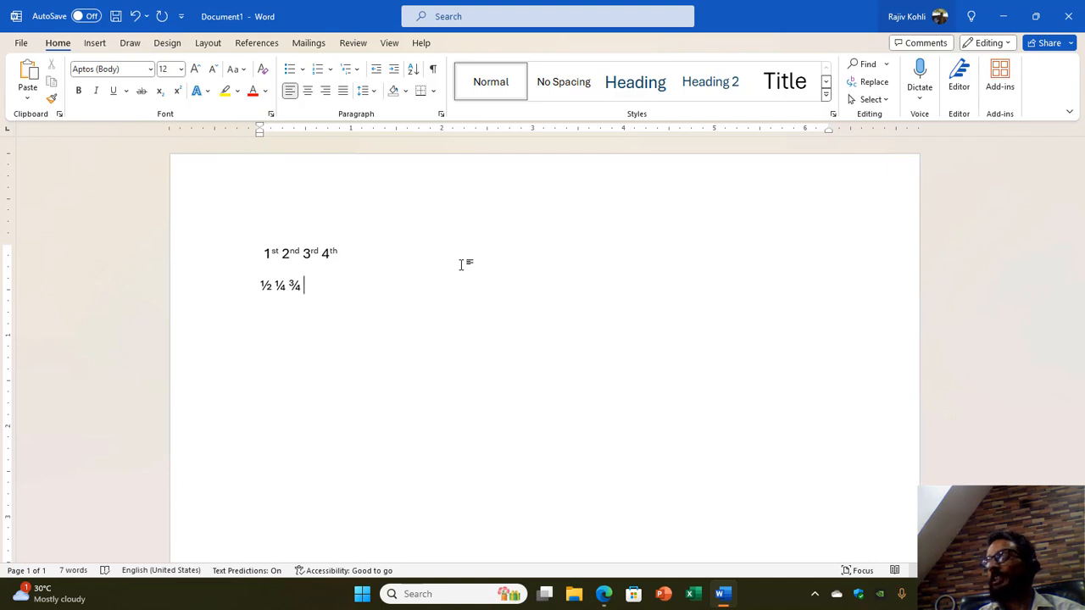
pyautogui.write('2/4')
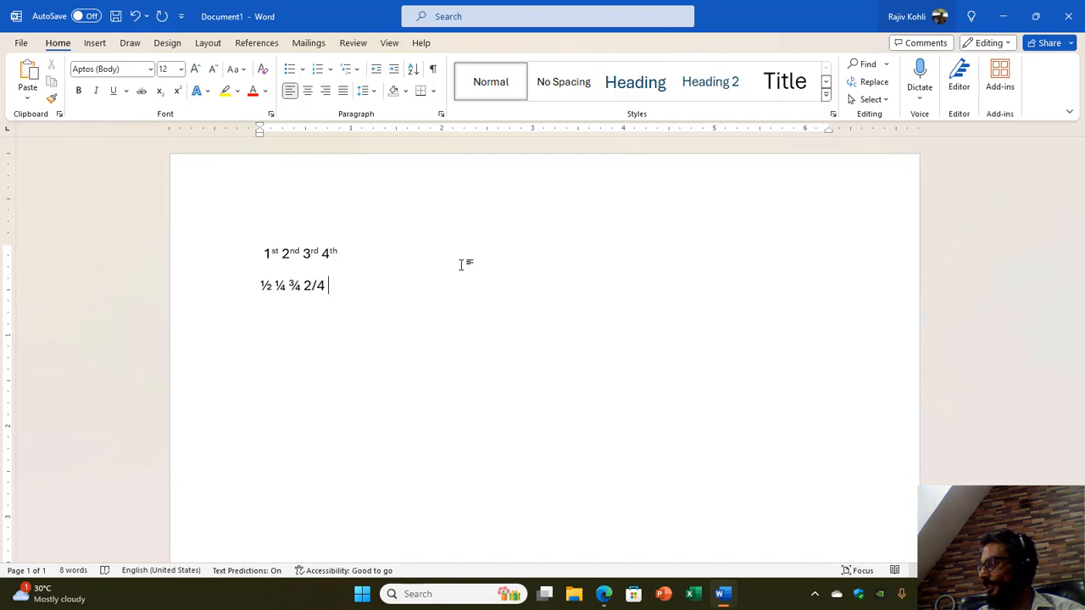
# Add a line below the fractions reading "Today's temperature is 35".
pyautogui.press('Return')
pyautogui.write('Tod')
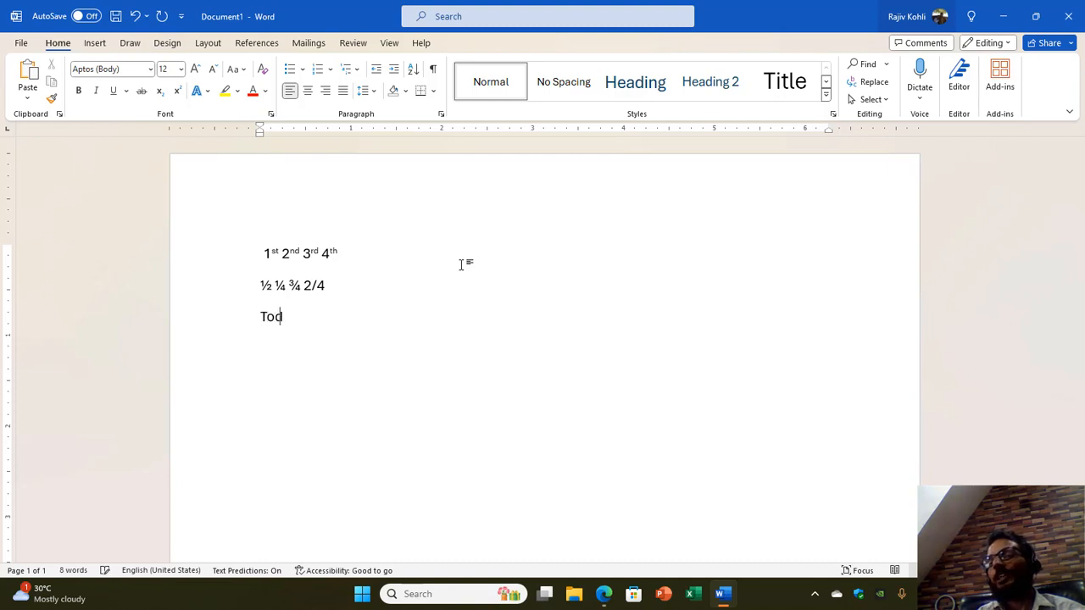
pyautogui.write("ay's tempe")
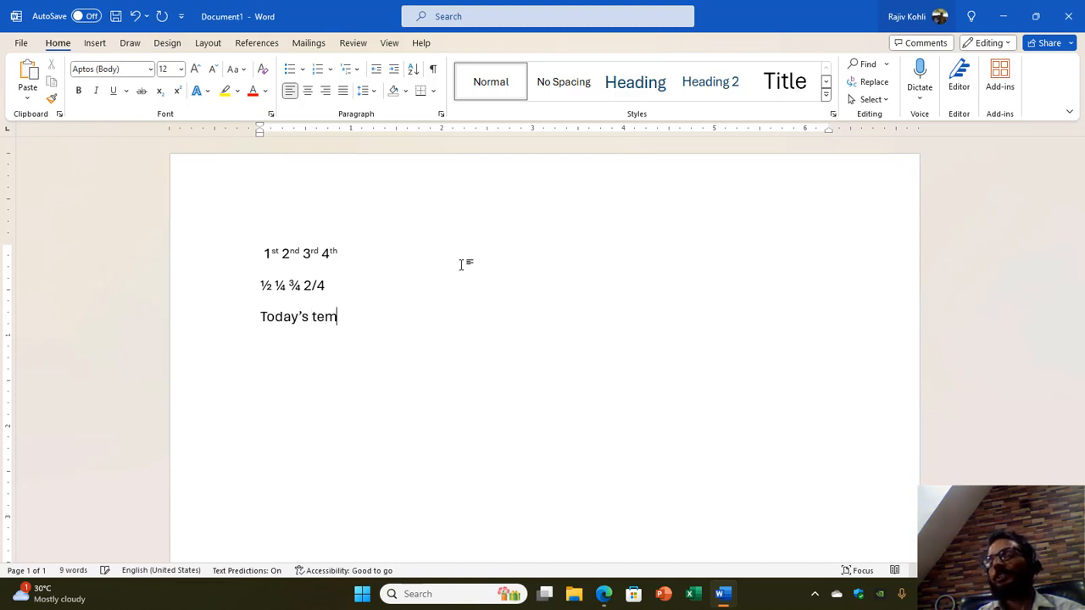
pyautogui.write('ratur')
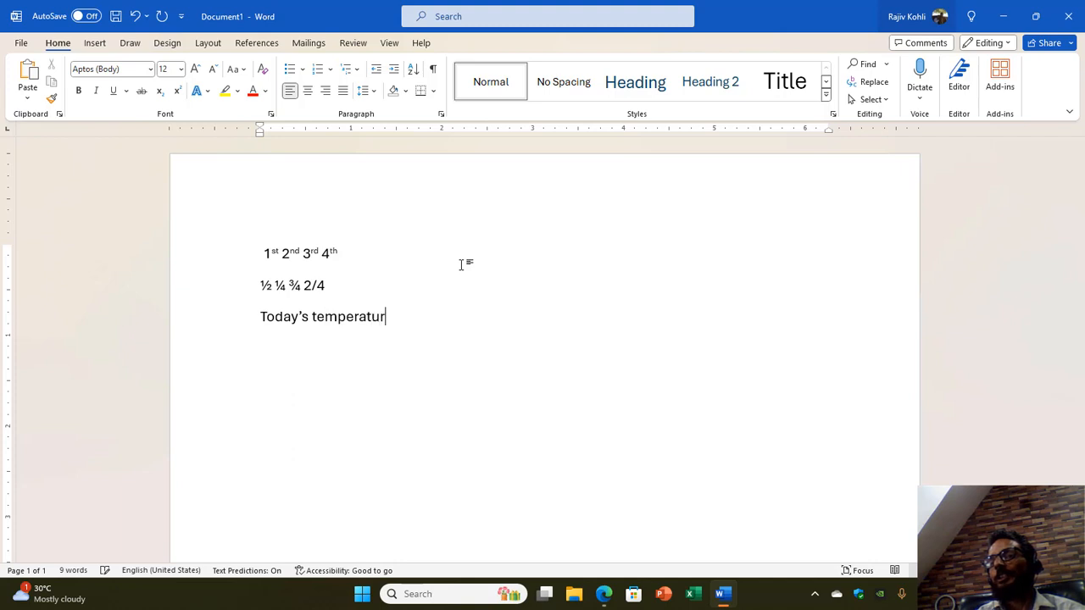
pyautogui.write('e is 35')
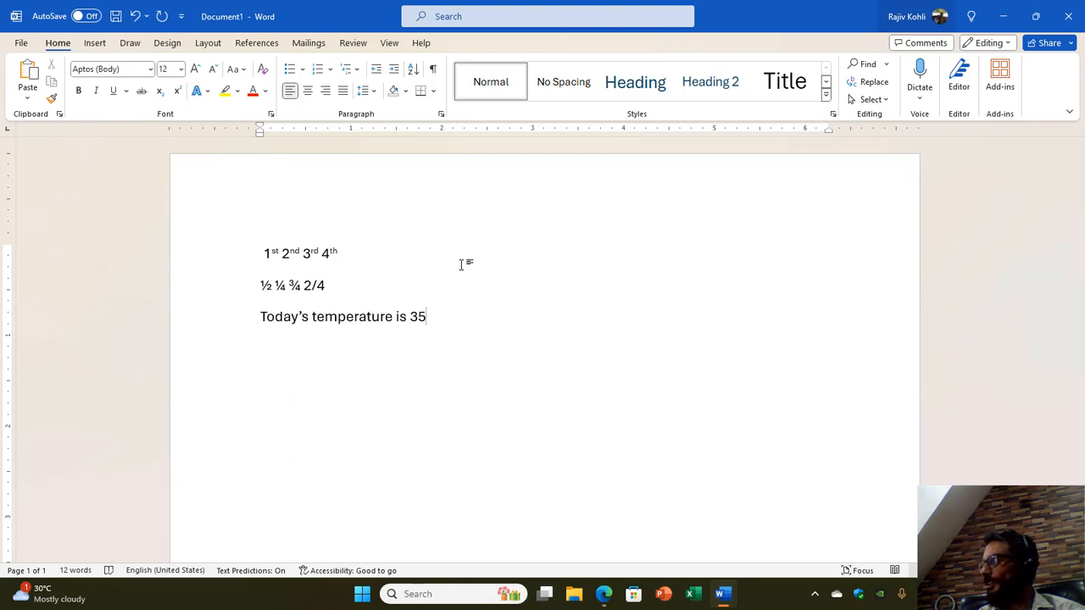
pyautogui.write('0')
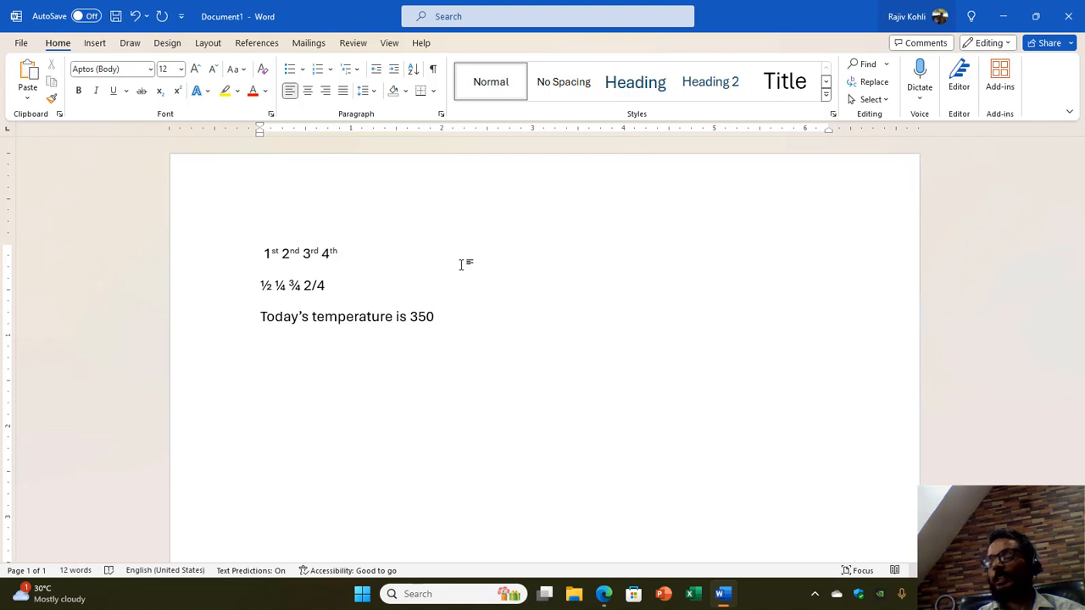
pyautogui.press('BackSpace')
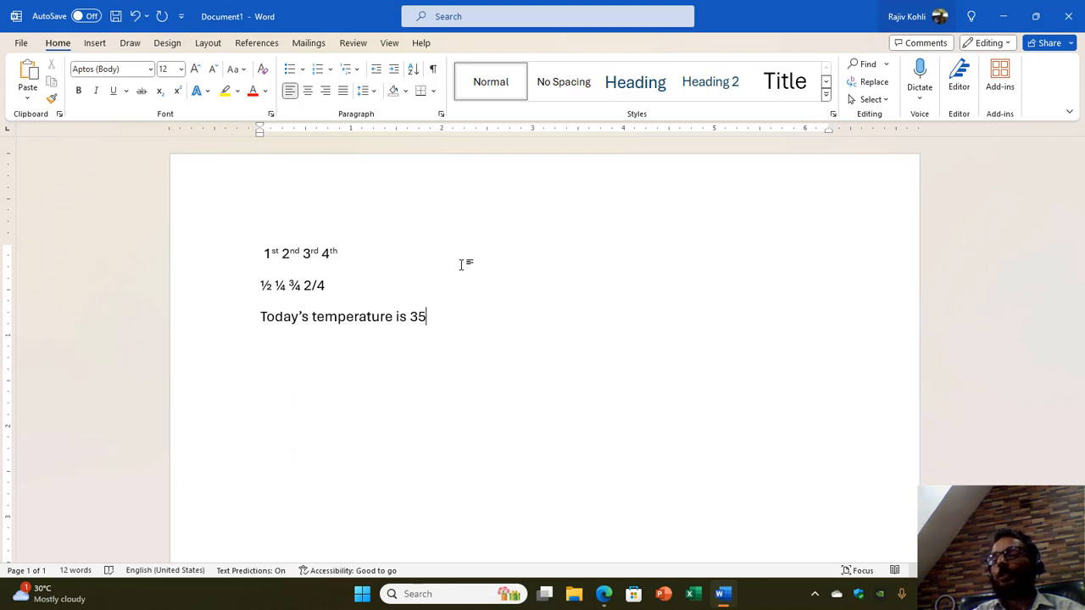
# Start an asterisk-triggered bulleted list between the ordinals and the fractions with the items "Bullet 1" and "Bullet 2".
pyautogui.press('Up')
pyautogui.press('Up')
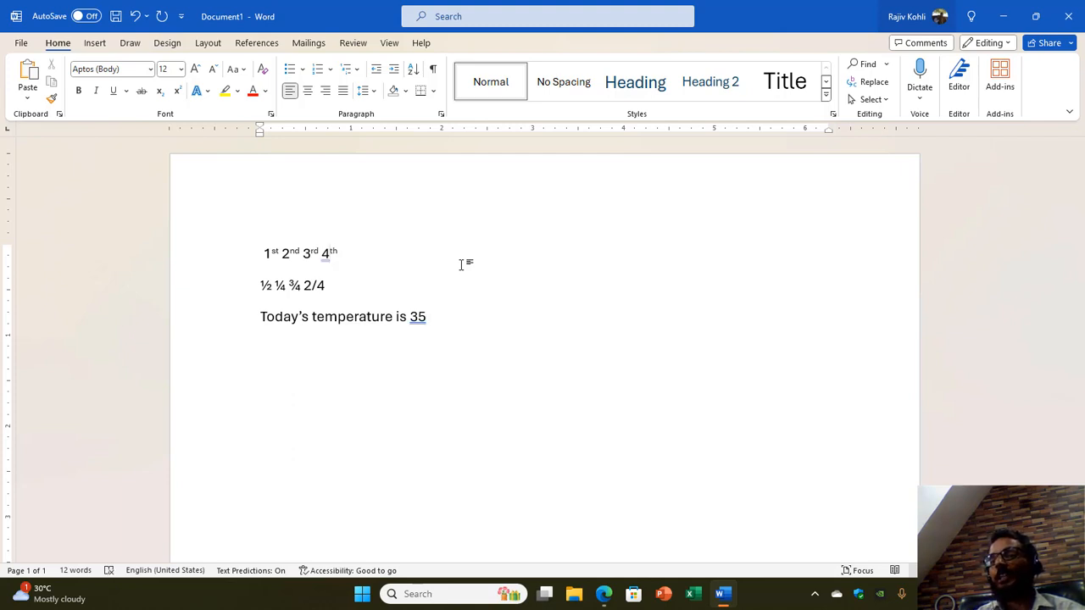
pyautogui.press('End')
pyautogui.press('Return')
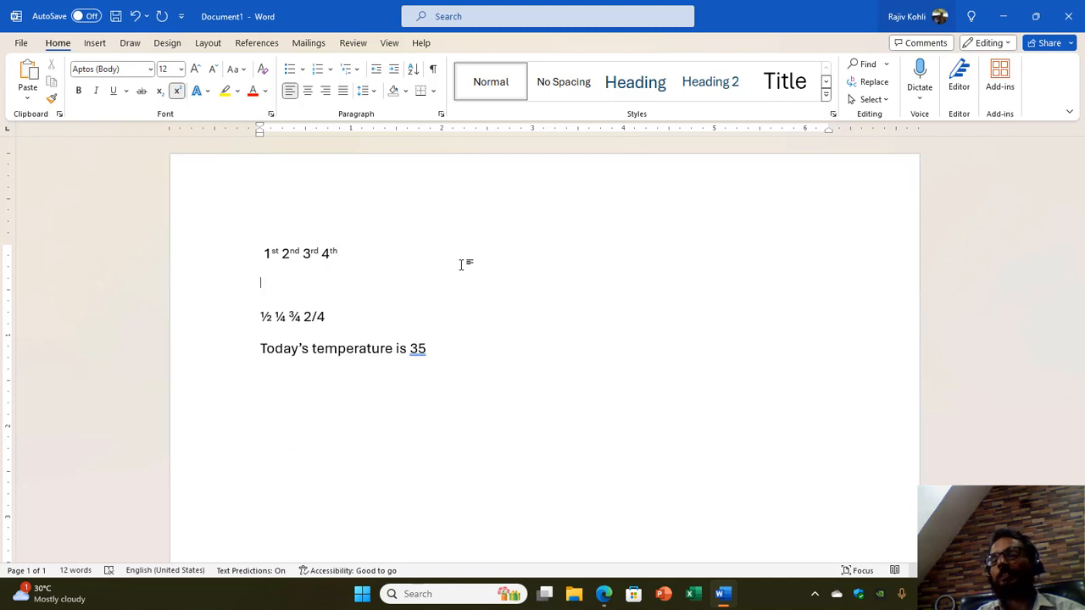
pyautogui.write('*')
pyautogui.press('ctrl')
pyautogui.scroll(4, 463, 265)
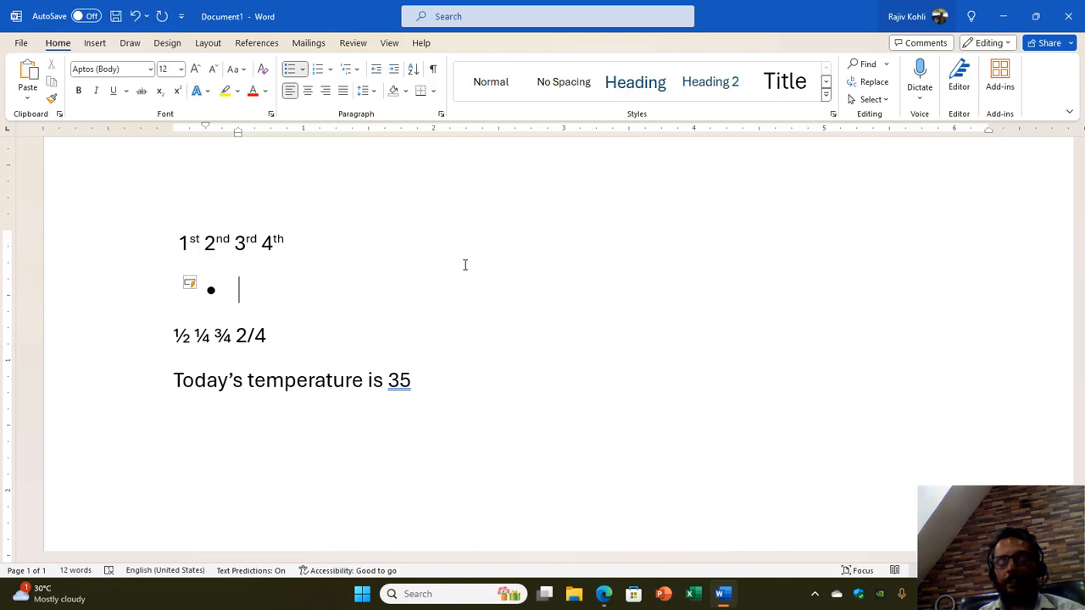
pyautogui.write('Bullet 1')
pyautogui.press('Return')
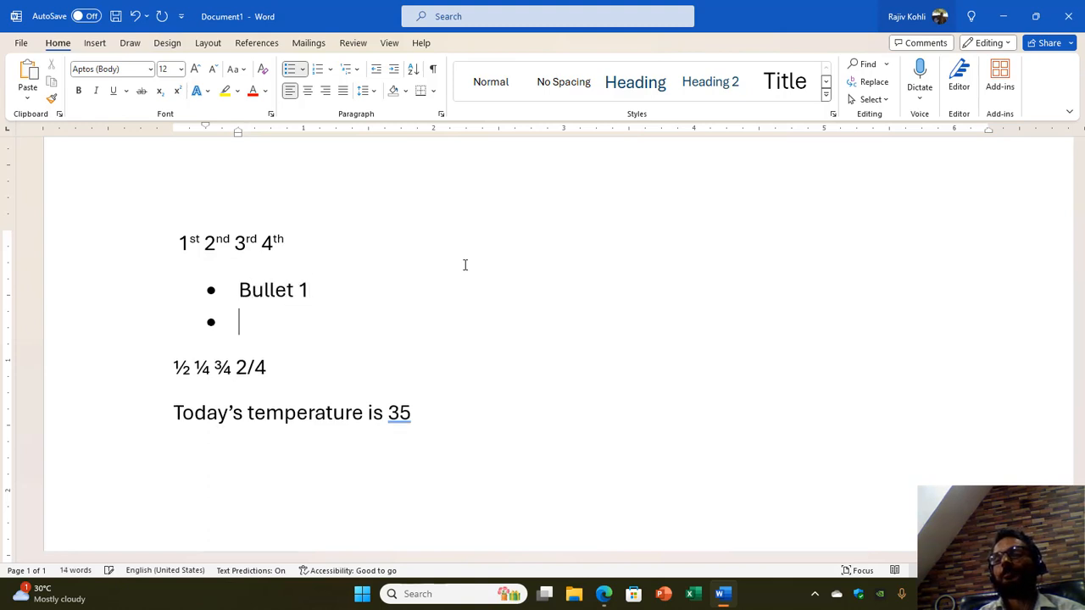
pyautogui.write('Bullet 2')
pyautogui.press('Return')
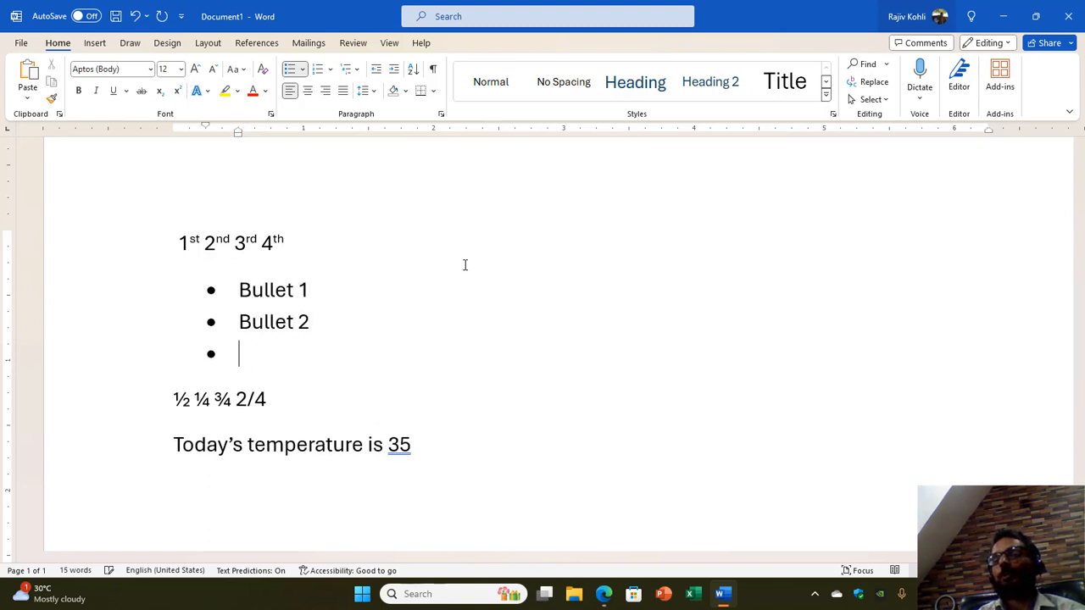
# Add the second-level items "Sub Bullet 1" and "Sub Bullet 2" beneath Bullet 2.
pyautogui.press('Tab')
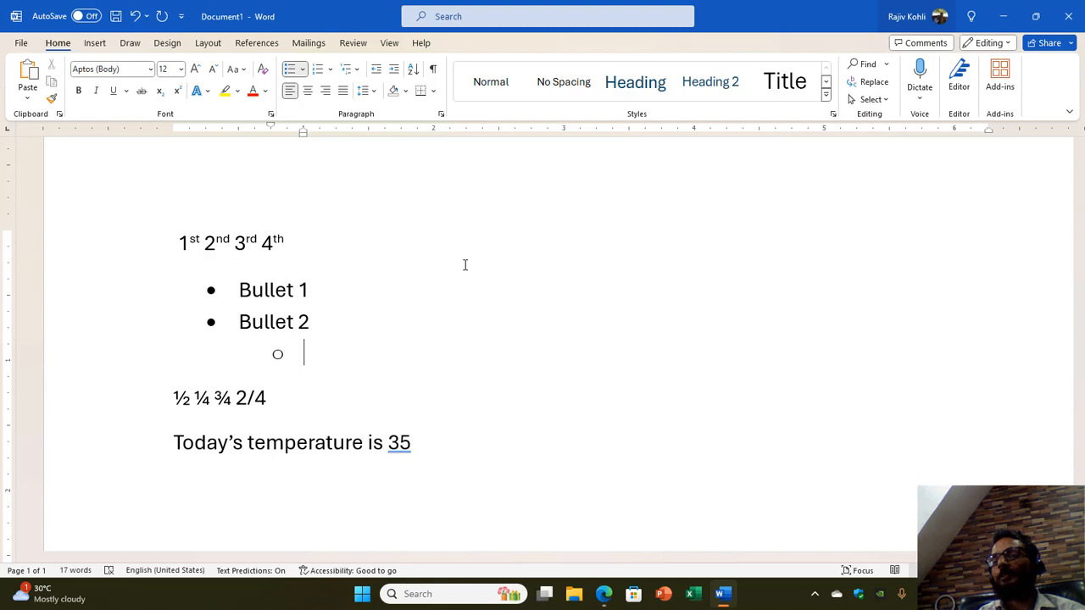
pyautogui.write('Sub Bullet 1')
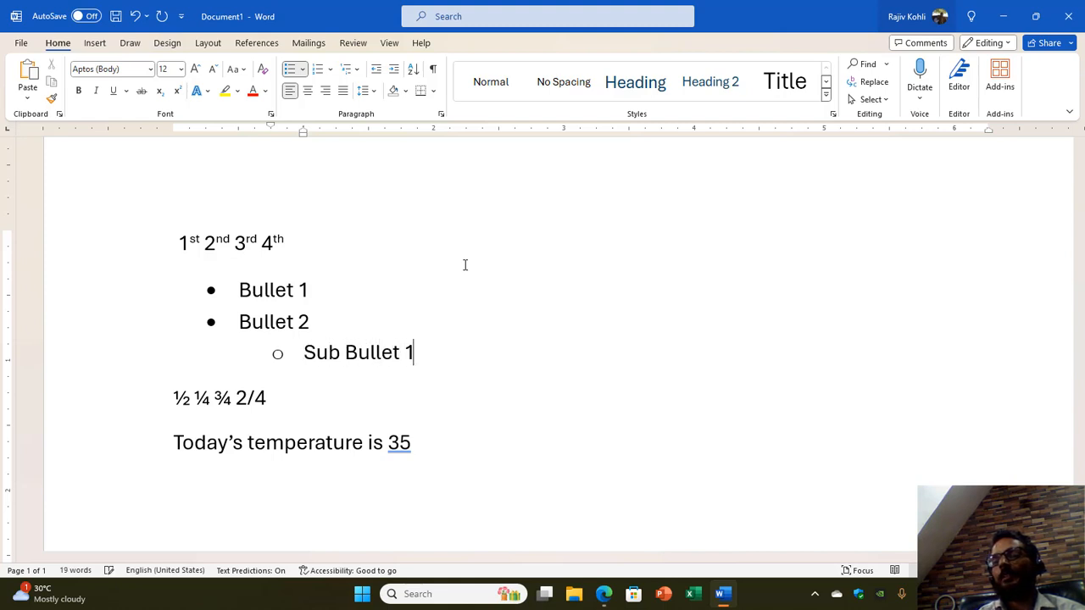
pyautogui.press('Return')
pyautogui.write('Sub Bullet ')
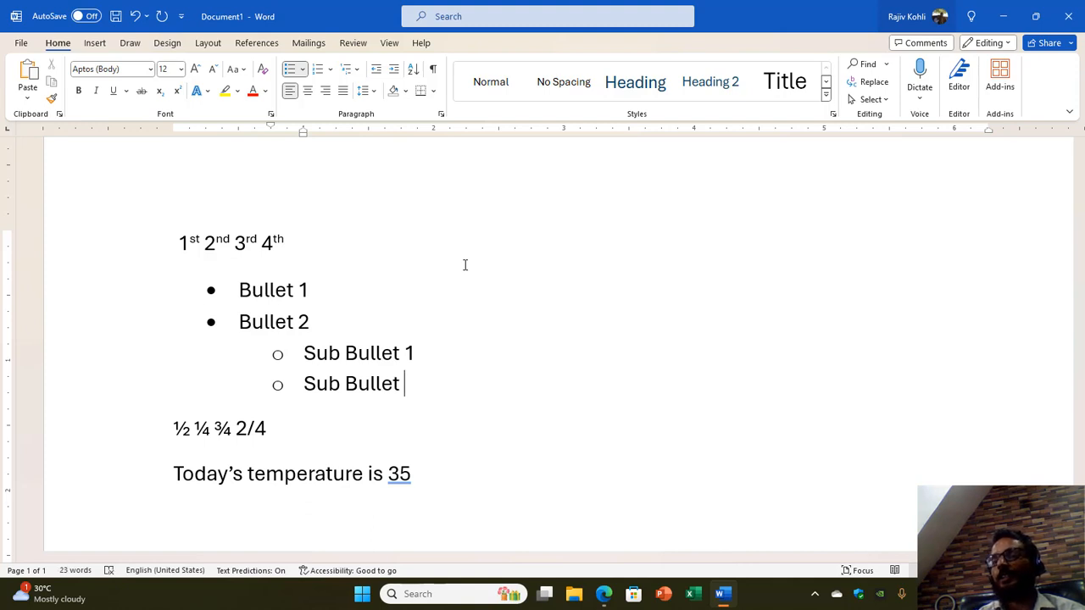
pyautogui.write('2')
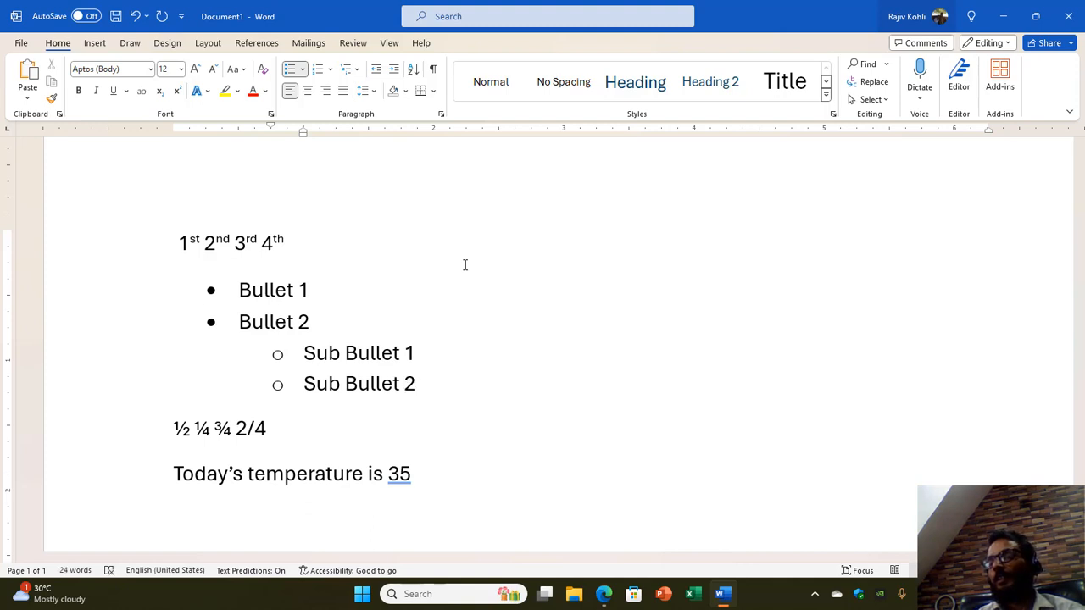
# Return to the first list level, add "Bullet 3" and give it the second-level item "Sub Point 1".
pyautogui.press('Return')
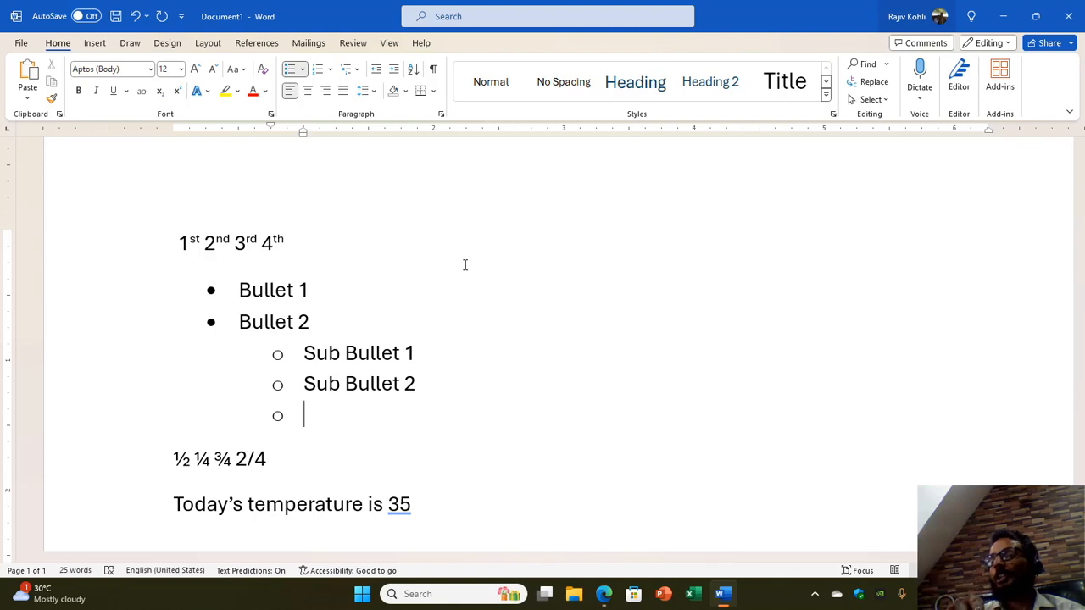
pyautogui.hotkey('shift', 'Tab')
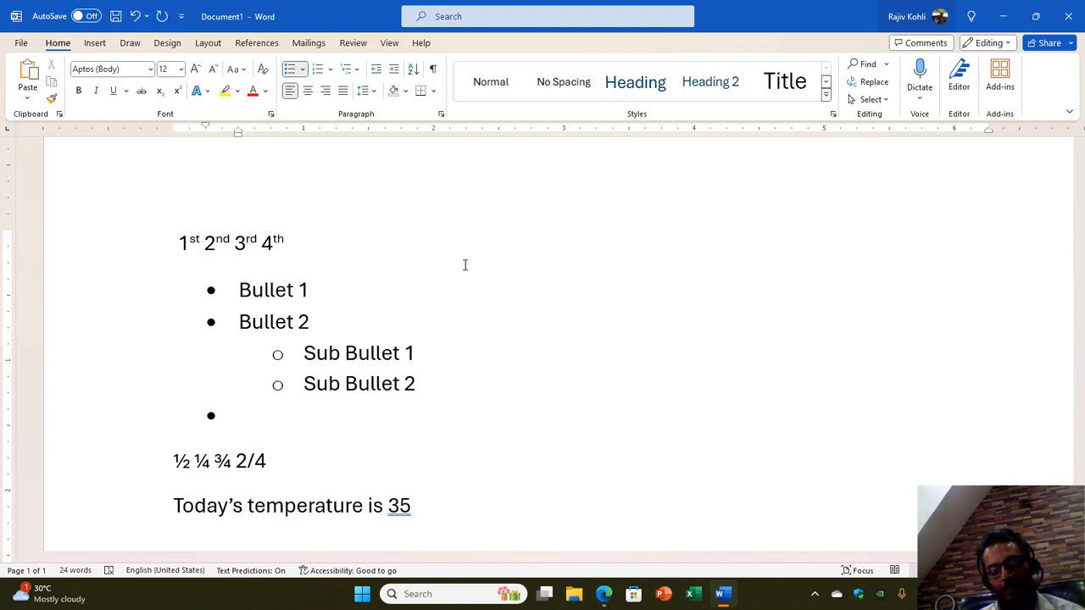
pyautogui.write('B')
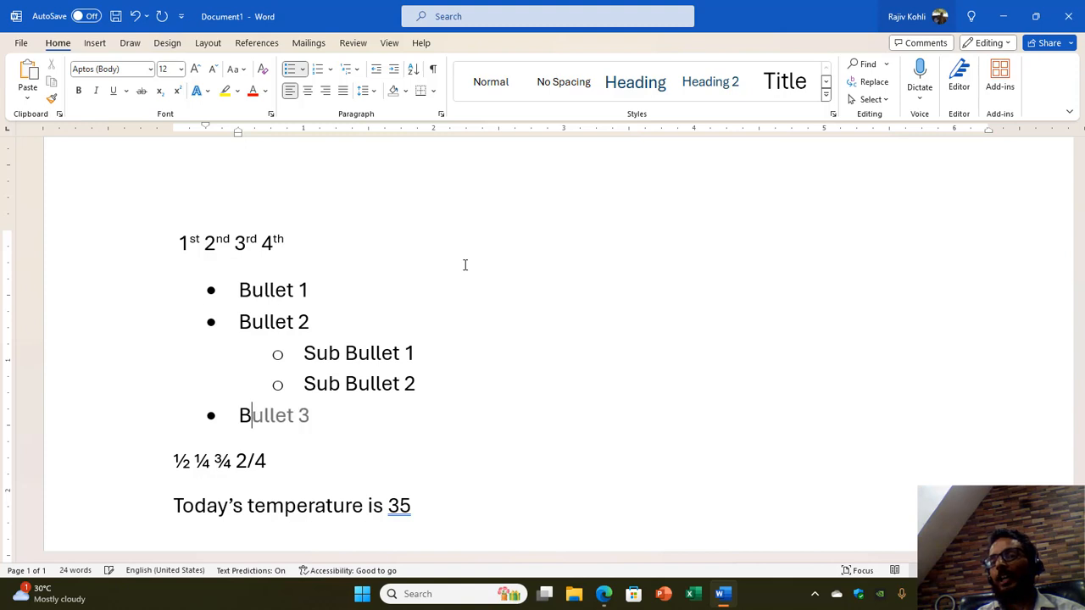
pyautogui.write('ullet 3')
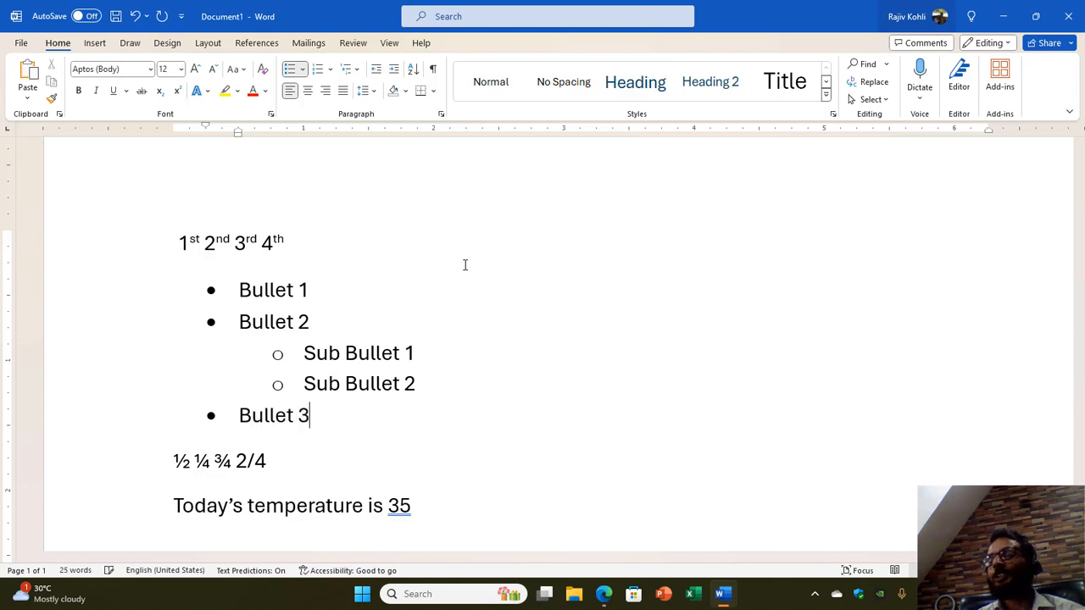
pyautogui.press('Return')
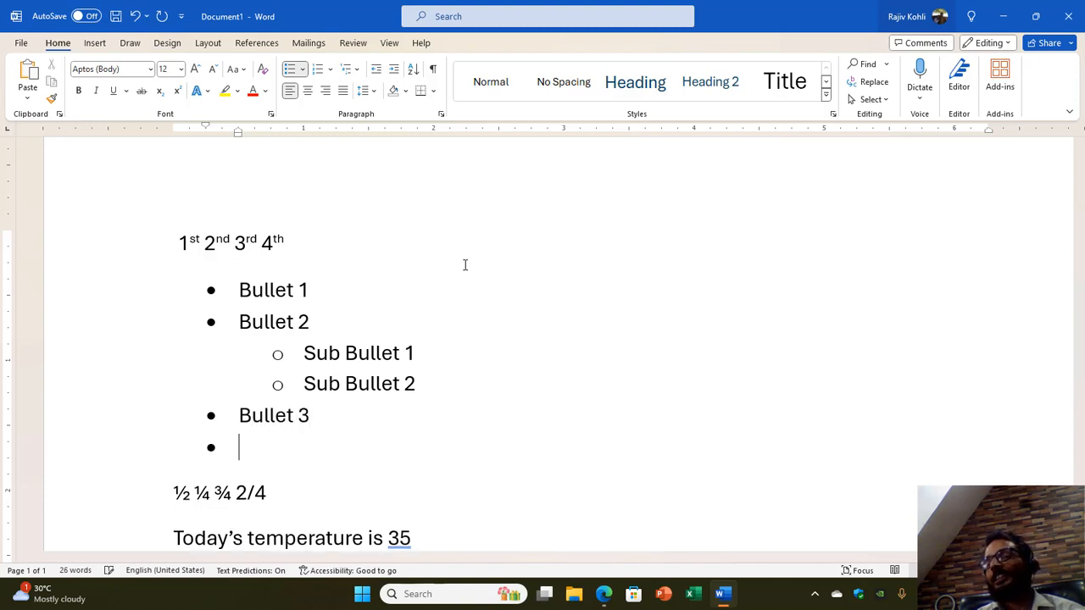
pyautogui.press('Tab')
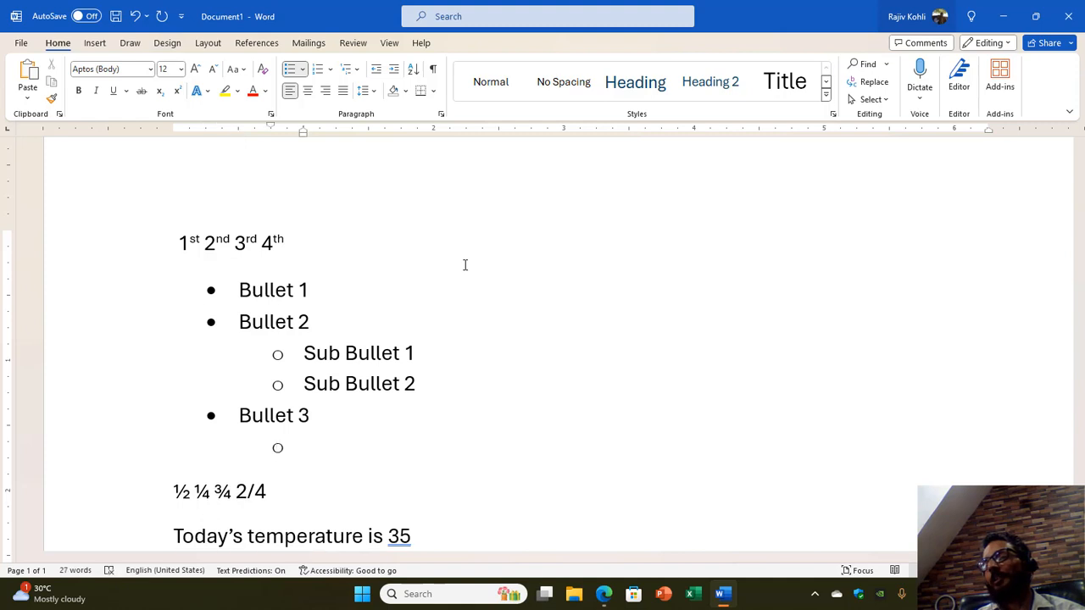
pyautogui.write('Sub Point 1')
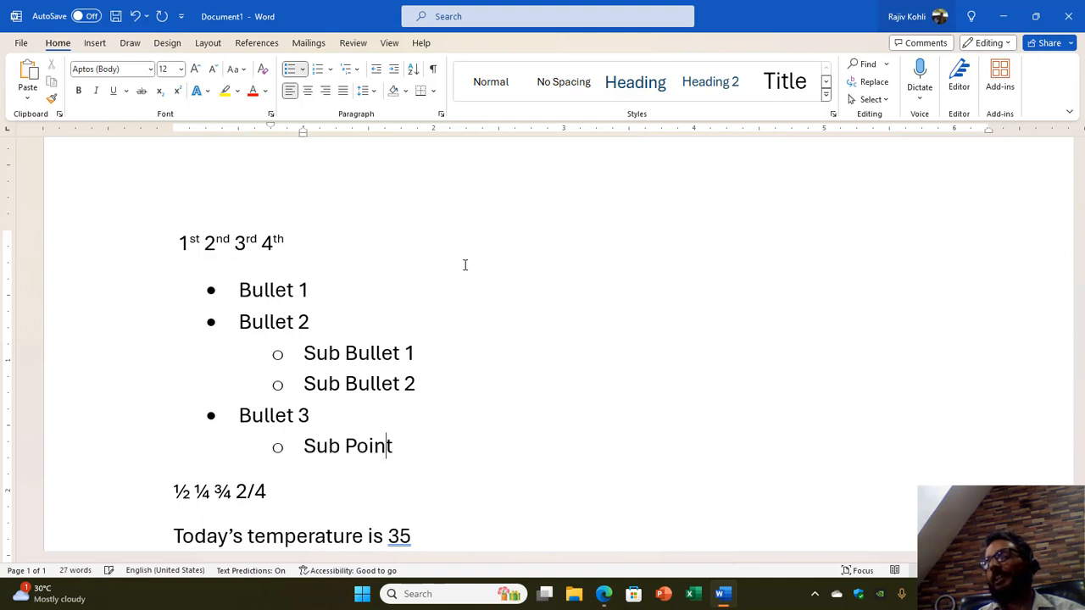
# Add the first-level item "Bullet 4" and end the bulleted list with a plain paragraph below it.
pyautogui.press('Return')
pyautogui.hotkey('shift', 'Tab')
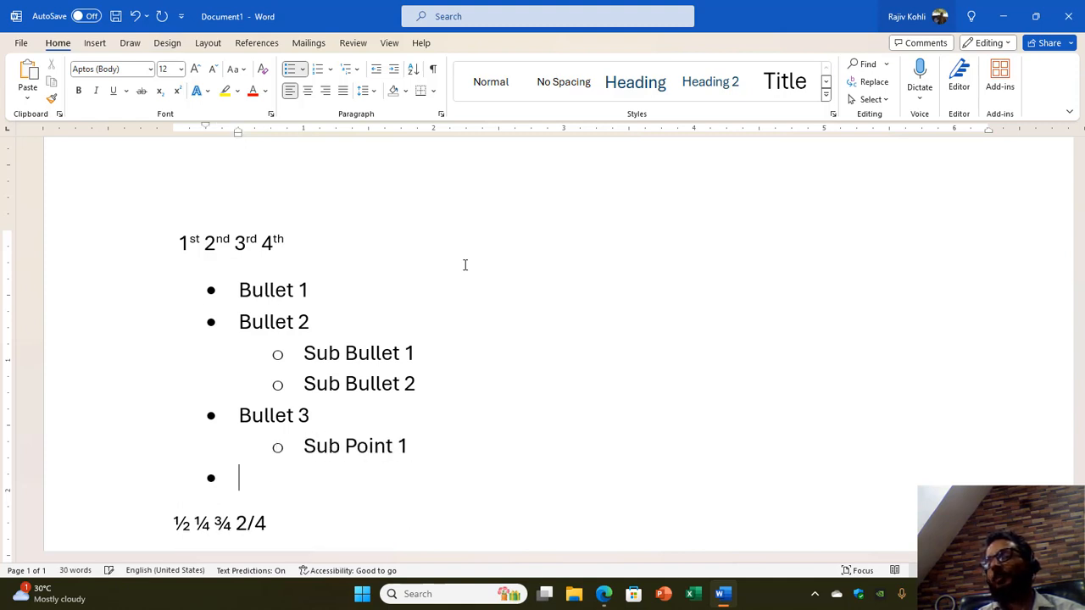
pyautogui.write('Bullet 4')
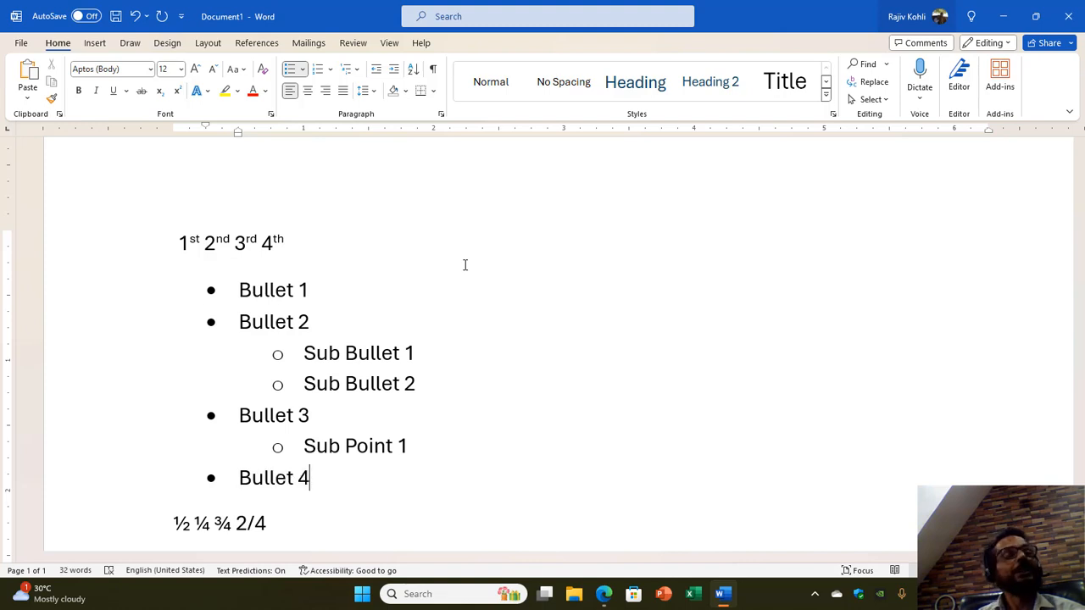
pyautogui.press('Return')
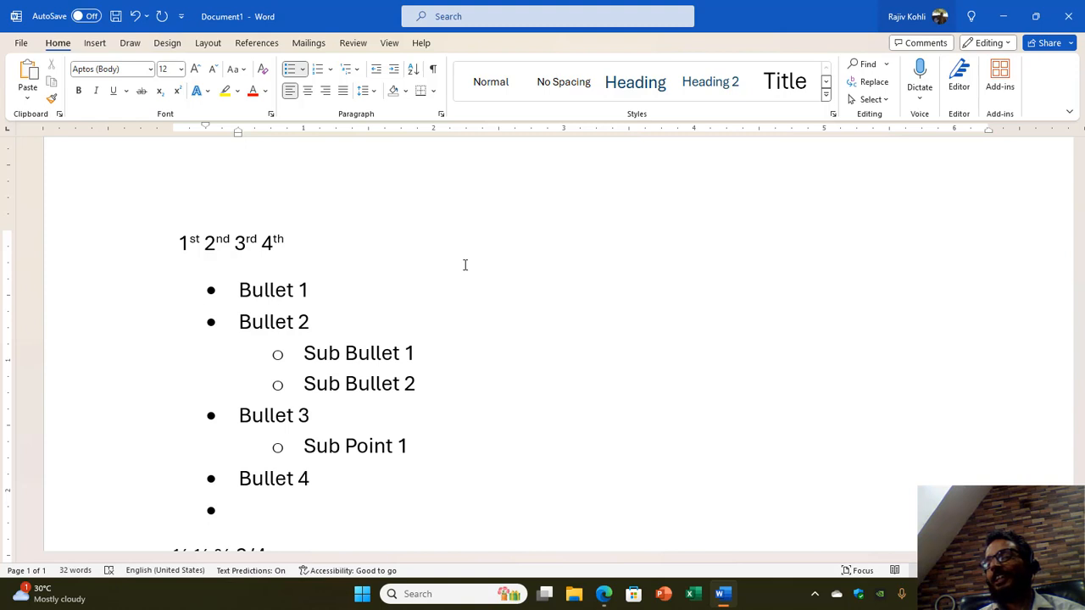
pyautogui.press('Return')
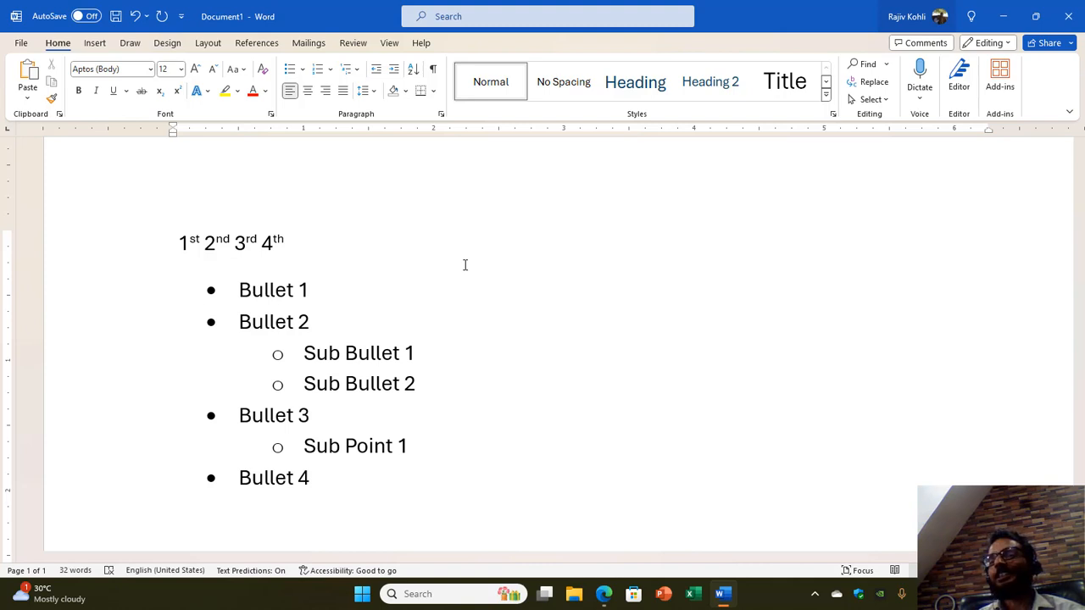
# Create a new blank document and enter the ordinals 1st, 2nd and 3rd on its first line.
pyautogui.hotkey('ctrl', 'n')
pyautogui.write('1st ')
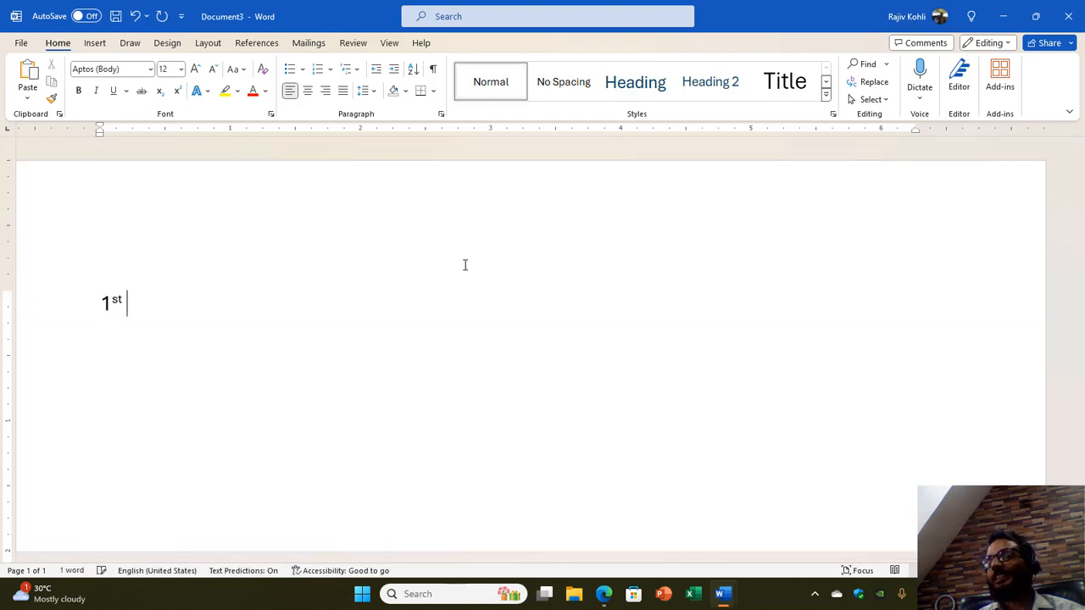
pyautogui.write('2nd 3rd')
pyautogui.press('Return')
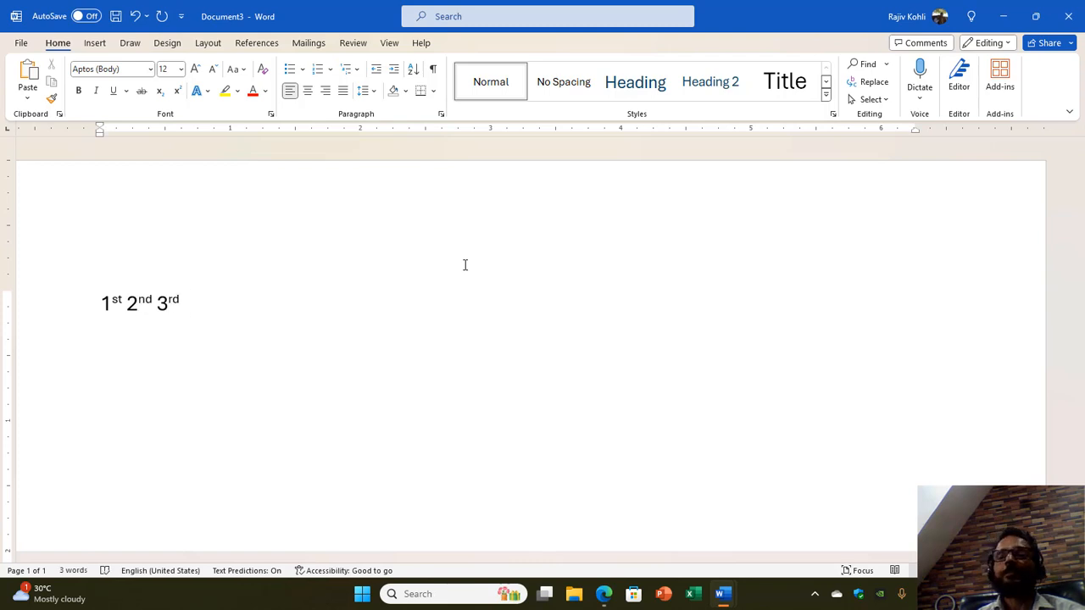
# Close the new document without saving its changes.
pyautogui.hotkey('ctrl', 'w')
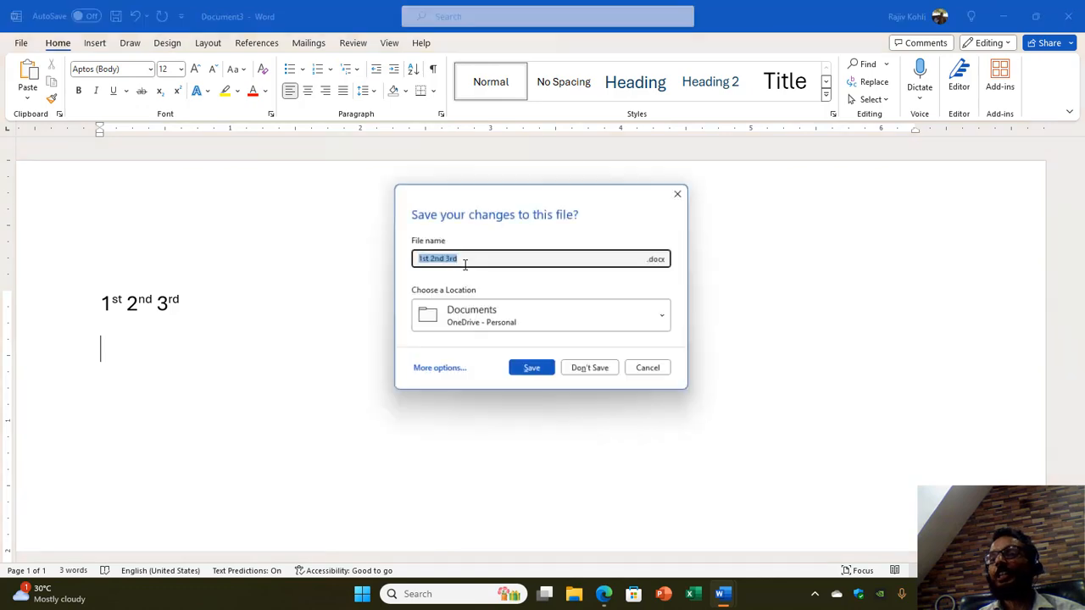
pyautogui.press('Tab')
pyautogui.press('Tab')
pyautogui.press('Tab')
pyautogui.press('Tab')
pyautogui.press('Tab')
pyautogui.press('Return')
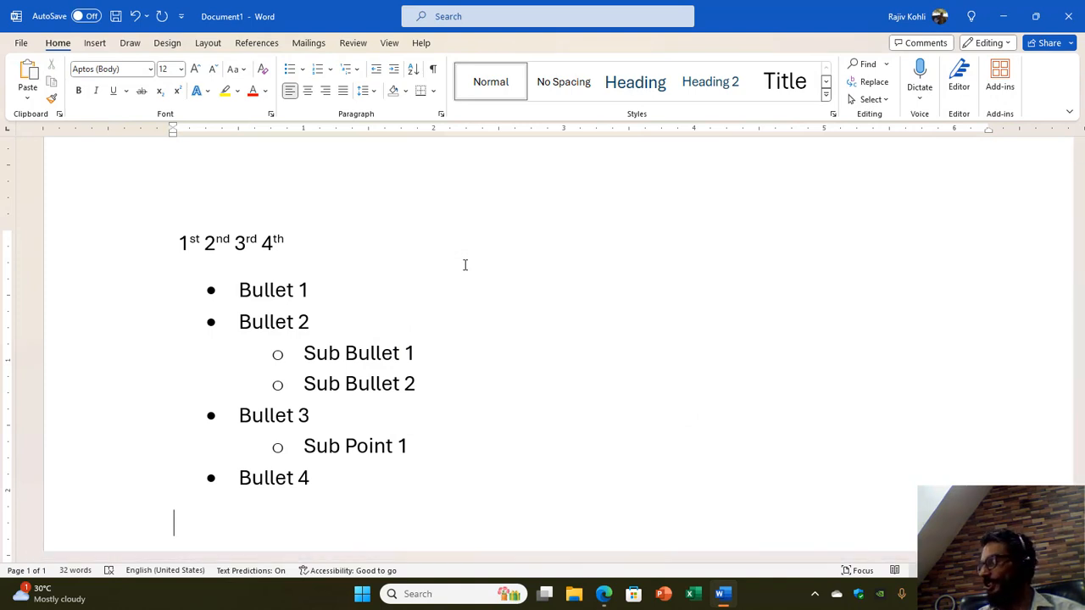
# Insert an extra blank paragraph between the bulleted list and the line of fractions.
pyautogui.press('Down')
pyautogui.press('Down')
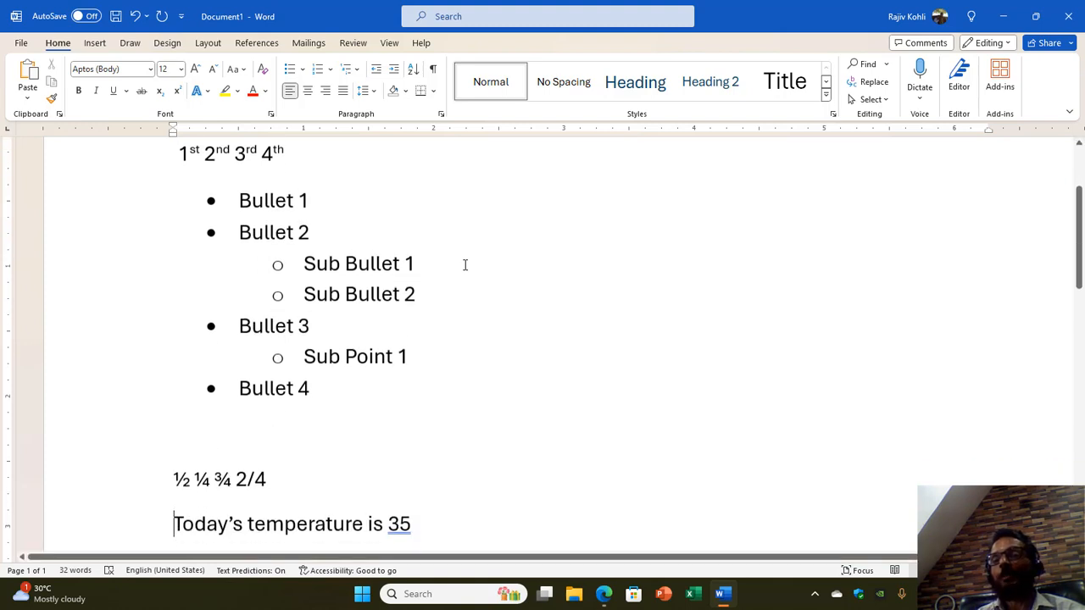
pyautogui.press('Up')
pyautogui.press('Up')
pyautogui.press('Return')
pyautogui.press('Up')
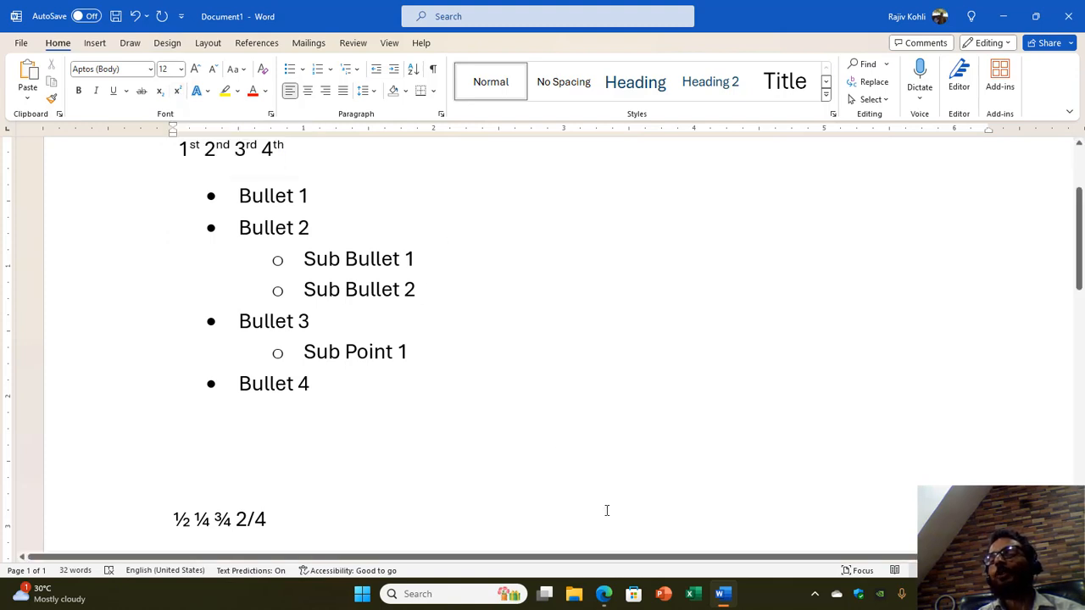
# Enter "101st Position." in the blank paragraph below the bulleted list, keeping the "st" as plain text without automatic superscript.
pyautogui.write('1')
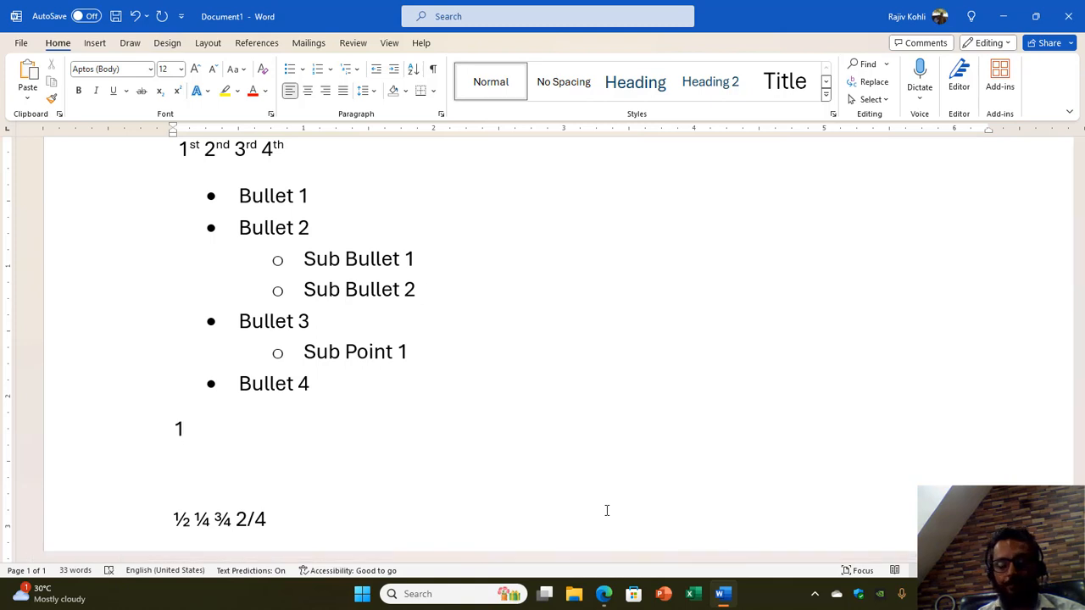
pyautogui.write('01')
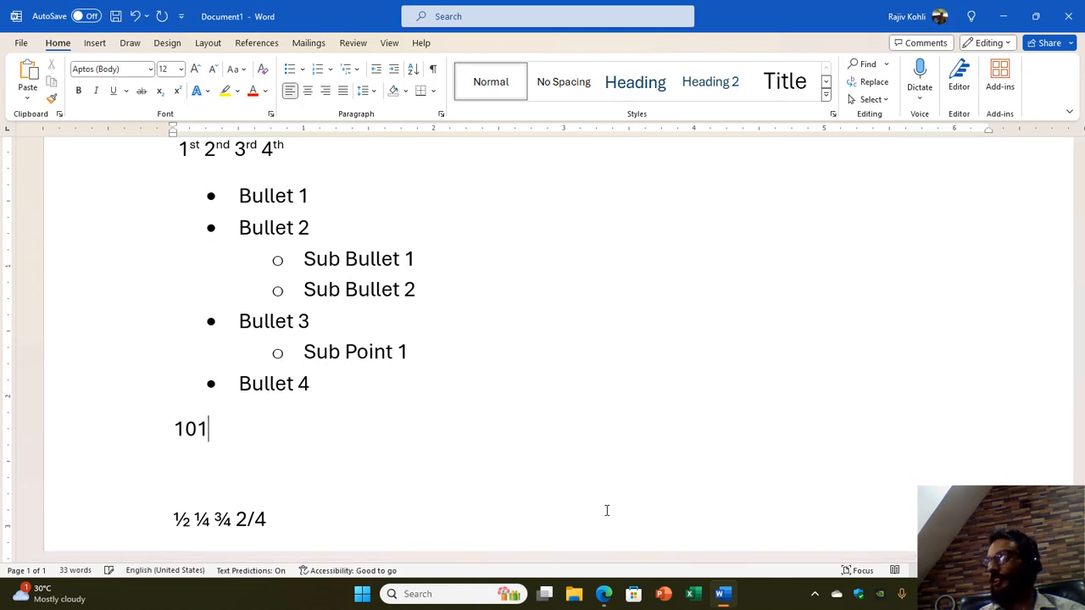
pyautogui.write('sy')
pyautogui.press('BackSpace')
pyautogui.write('t')
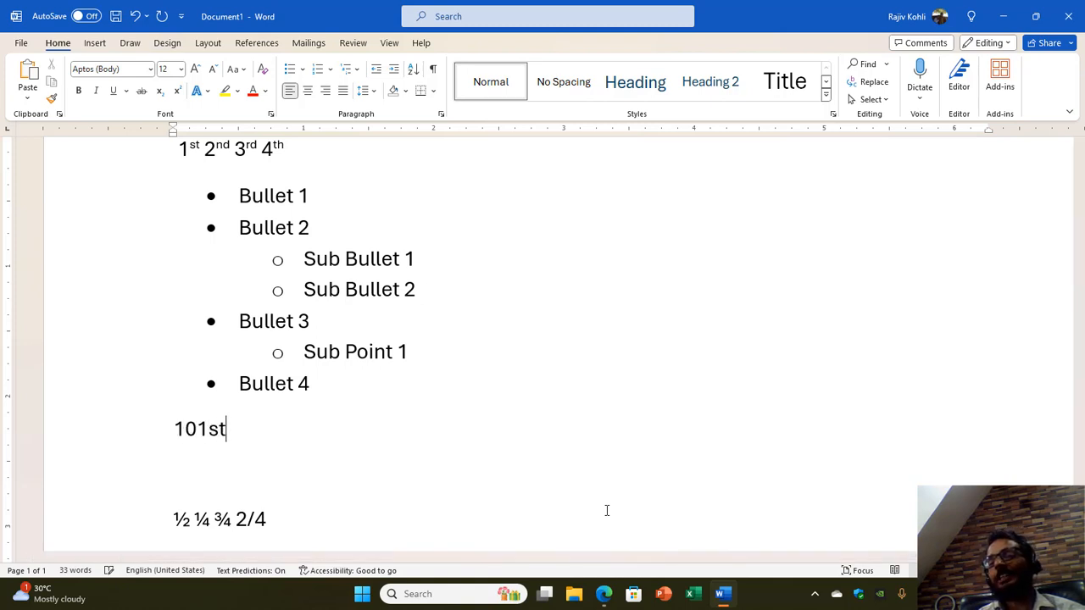
pyautogui.hotkey('ctrl', 'z')
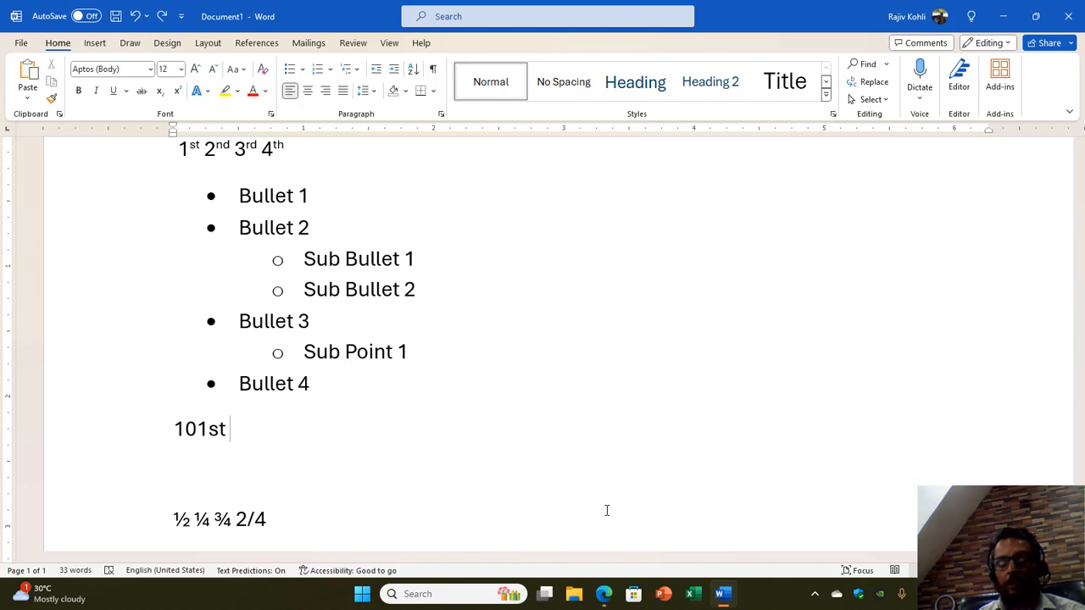
pyautogui.write('Position.')
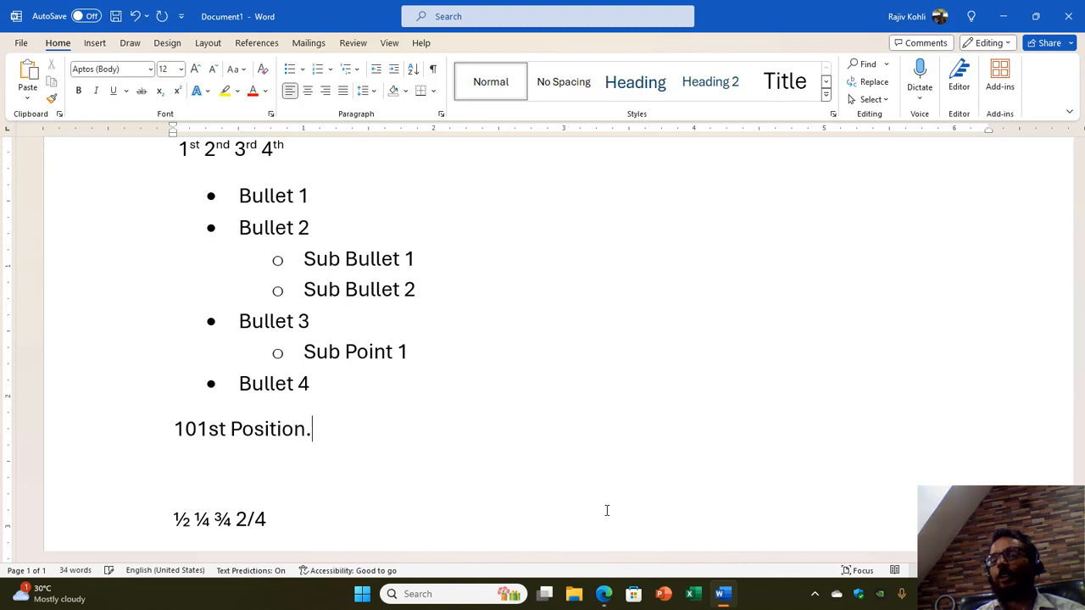
# Format the "st" in "101st Position." as superscript.
pyautogui.moveTo(208, 429); pyautogui.dragTo(226, 428)
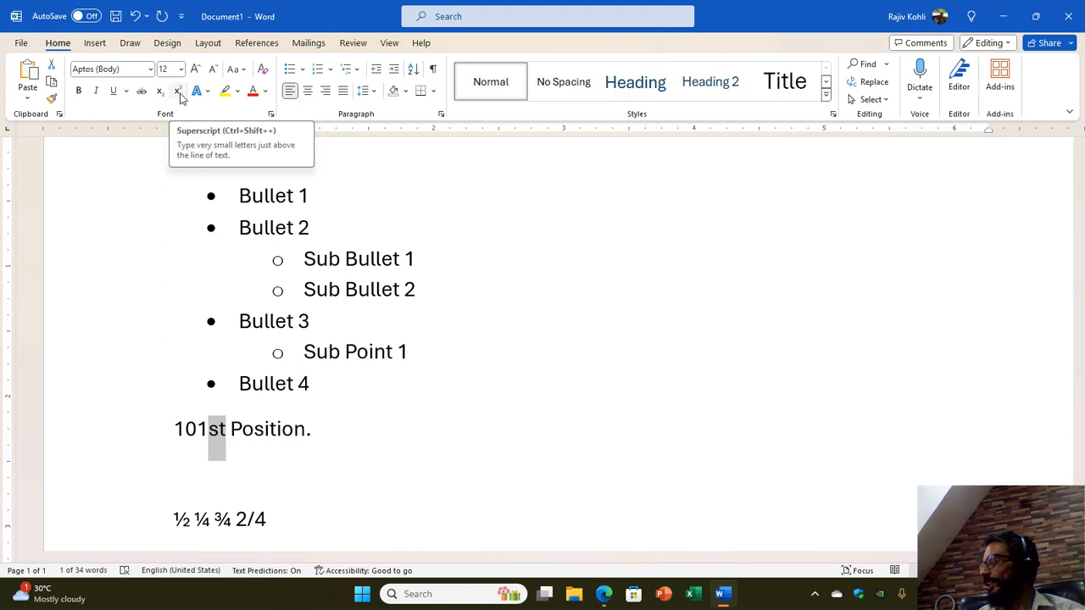
pyautogui.click(178, 92)
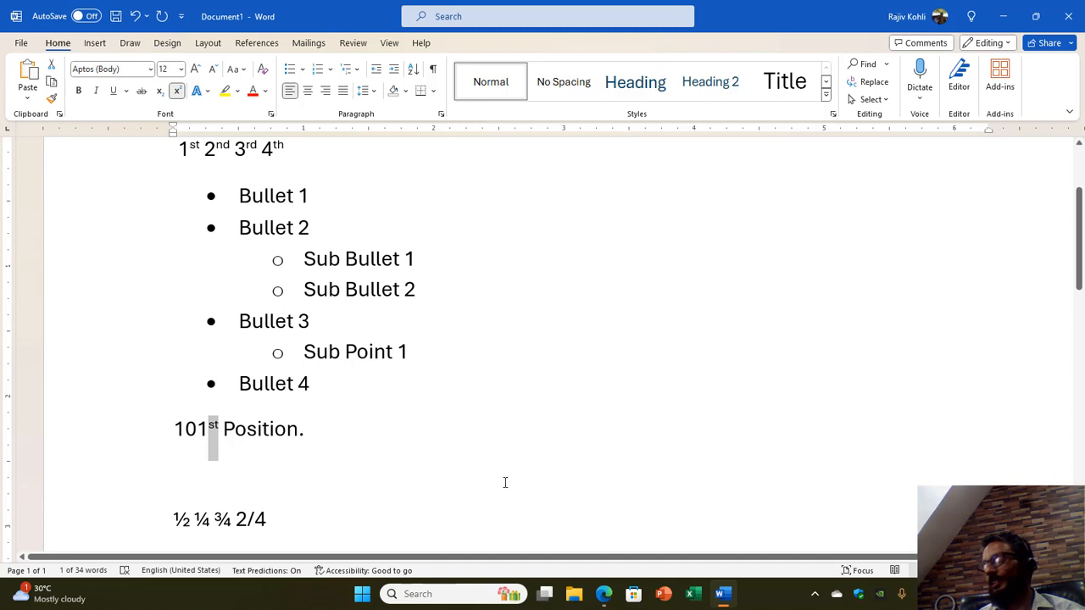
pyautogui.click(389, 436)
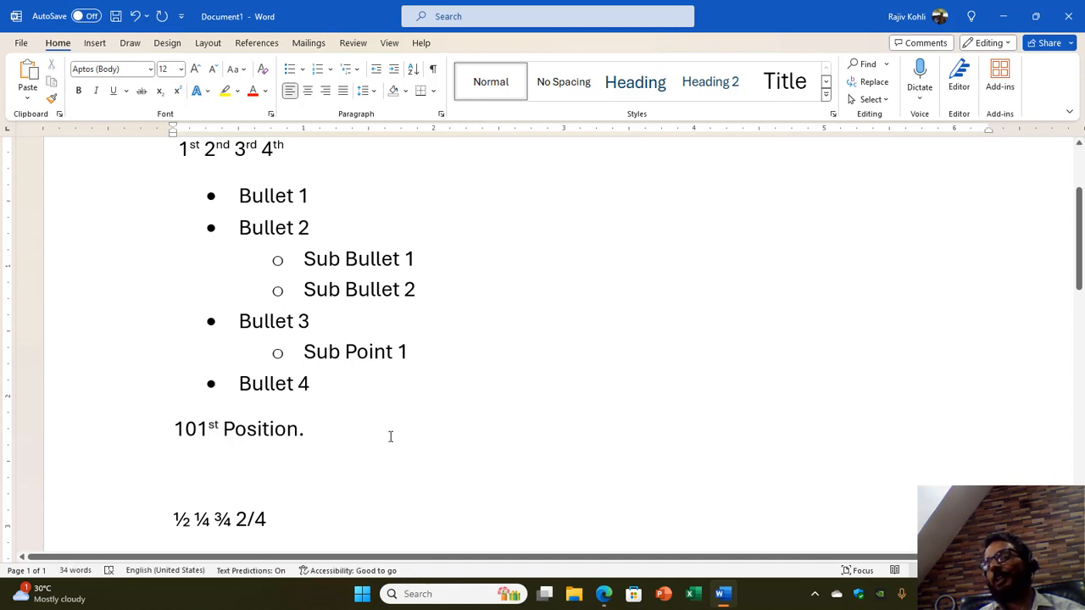
# Format 2/4 in the fractions line as a fraction, with the 2 in superscript and the 4 in subscript.
pyautogui.scroll(-4, 356, 424)
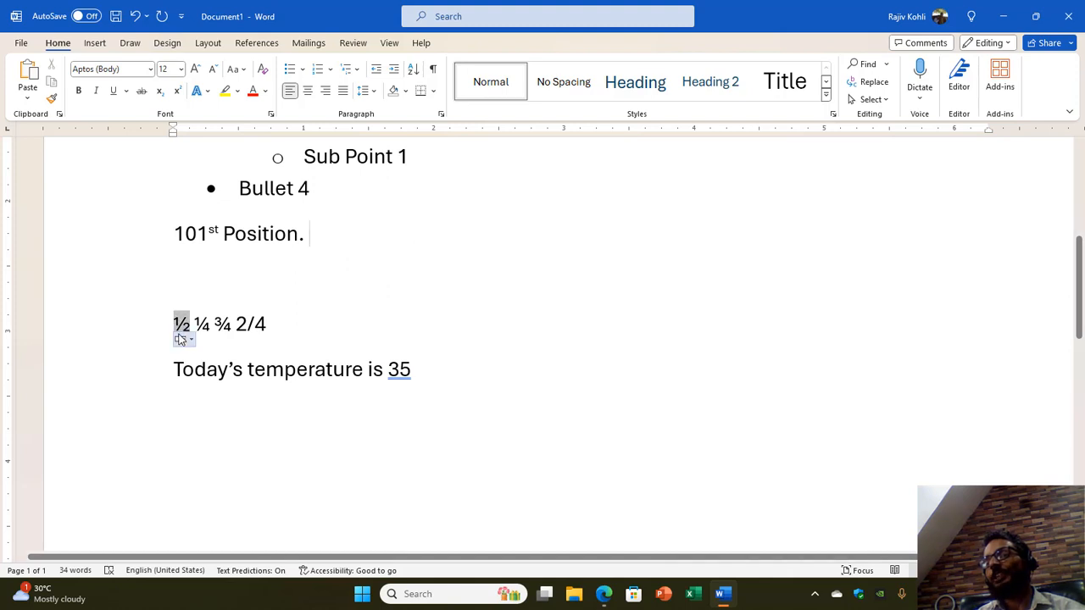
pyautogui.moveTo(195, 320)
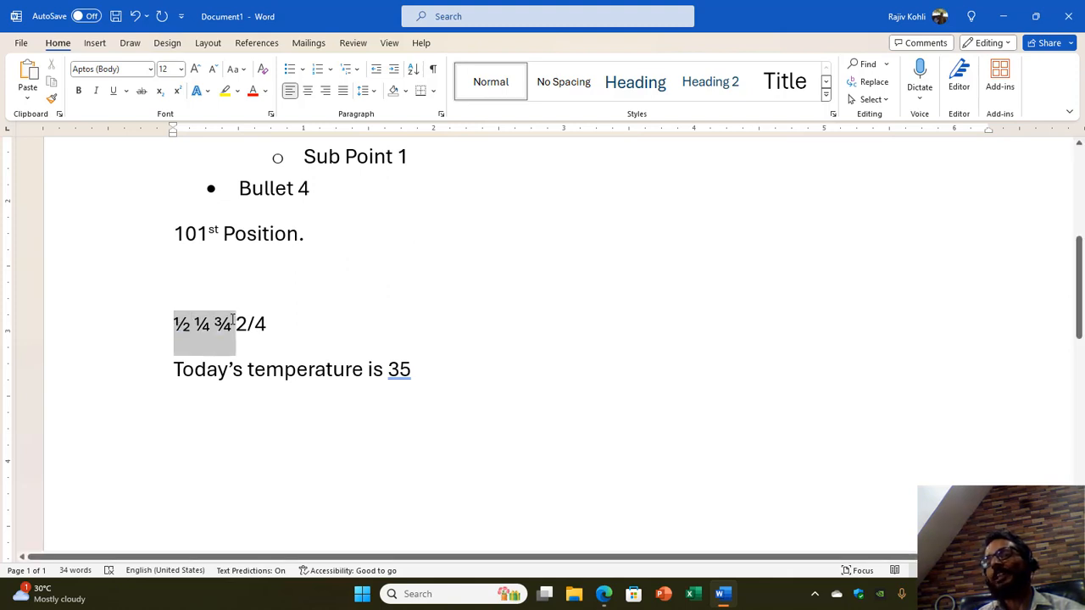
pyautogui.click(271, 327)
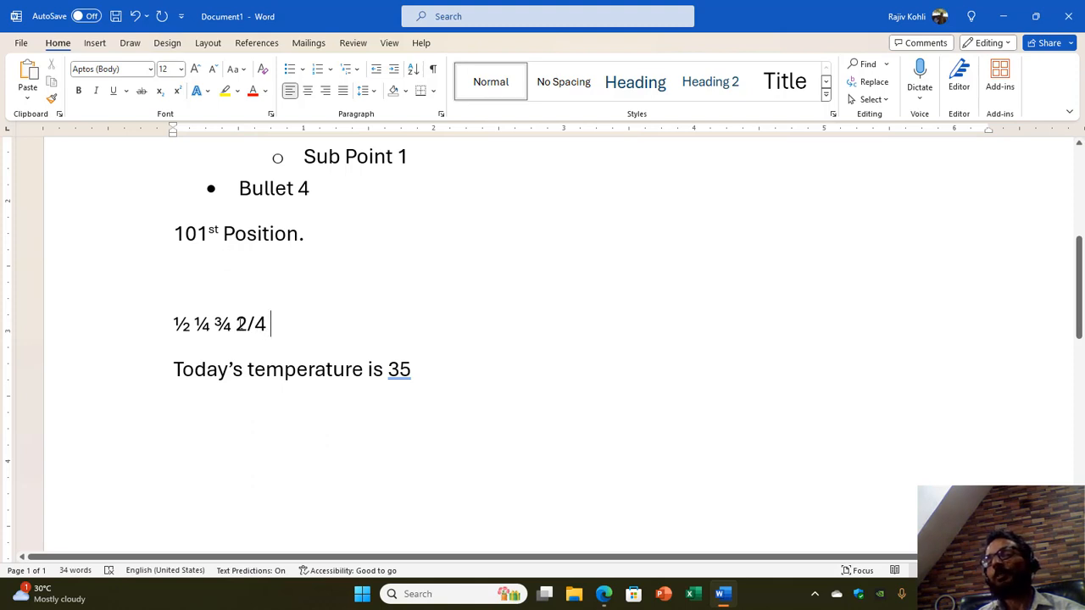
pyautogui.moveTo(236, 325); pyautogui.dragTo(247, 325)
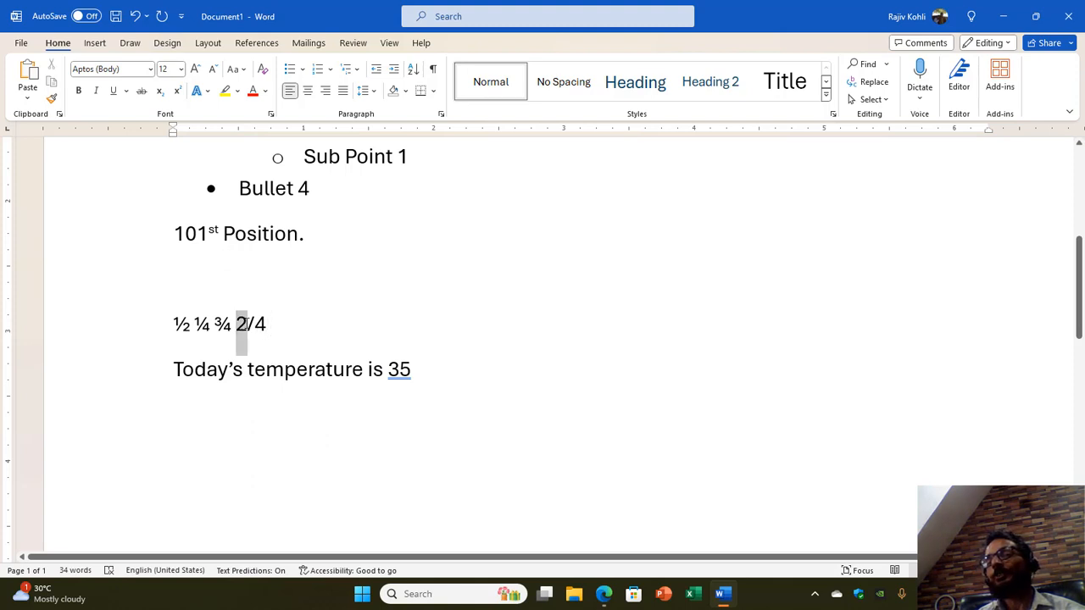
pyautogui.click(178, 91)
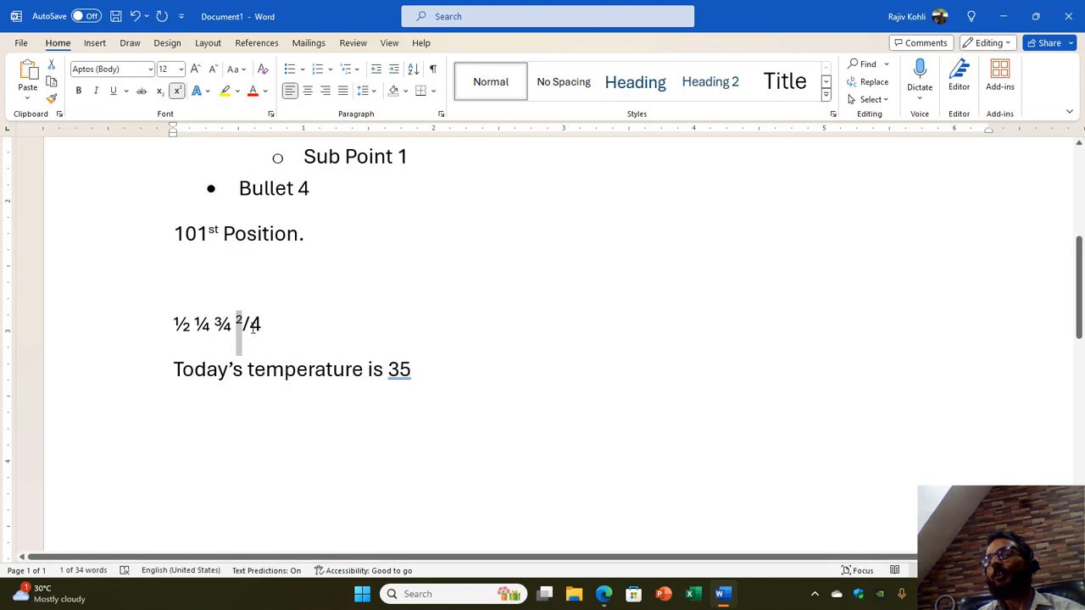
pyautogui.moveTo(251, 327); pyautogui.dragTo(263, 328)
pyautogui.click(160, 91)
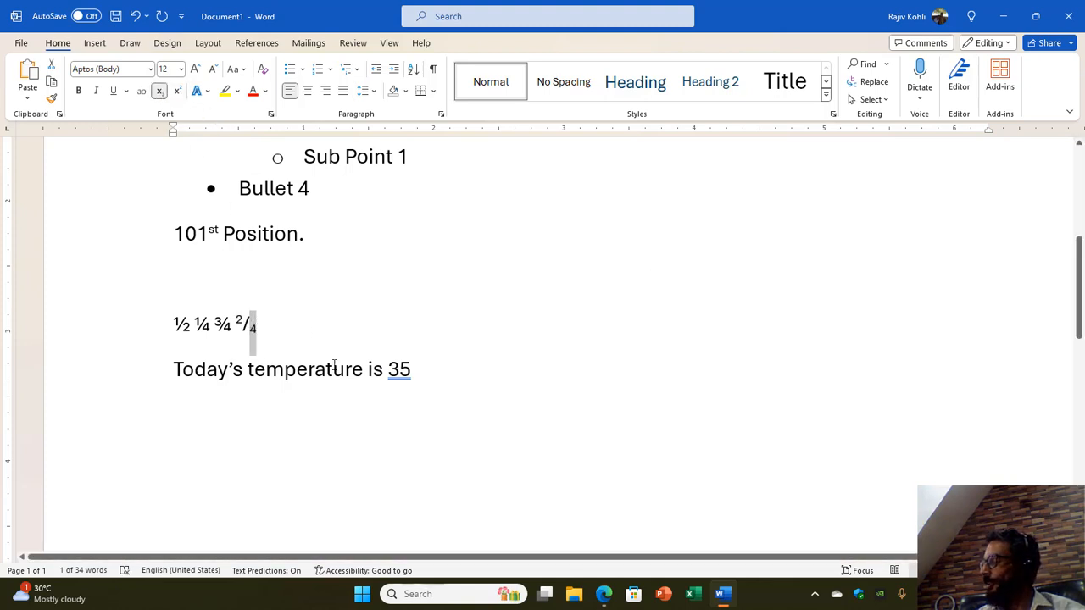
# Add a superscript 0 after 35 as a degree sign in the temperature sentence and start a new paragraph below.
pyautogui.doubleClick(399, 373)
pyautogui.press('Right')
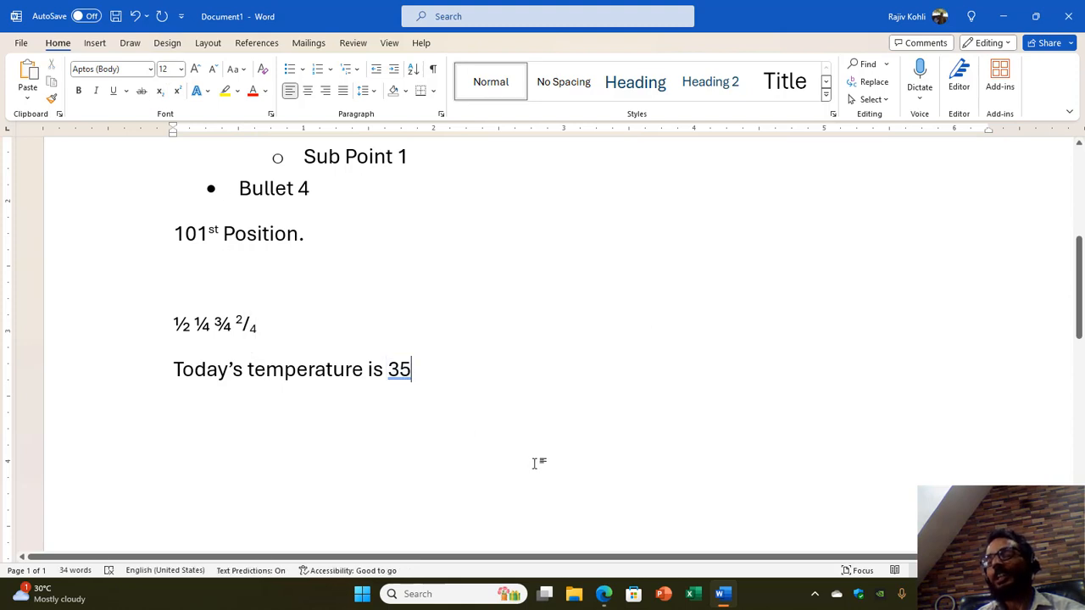
pyautogui.write('0')
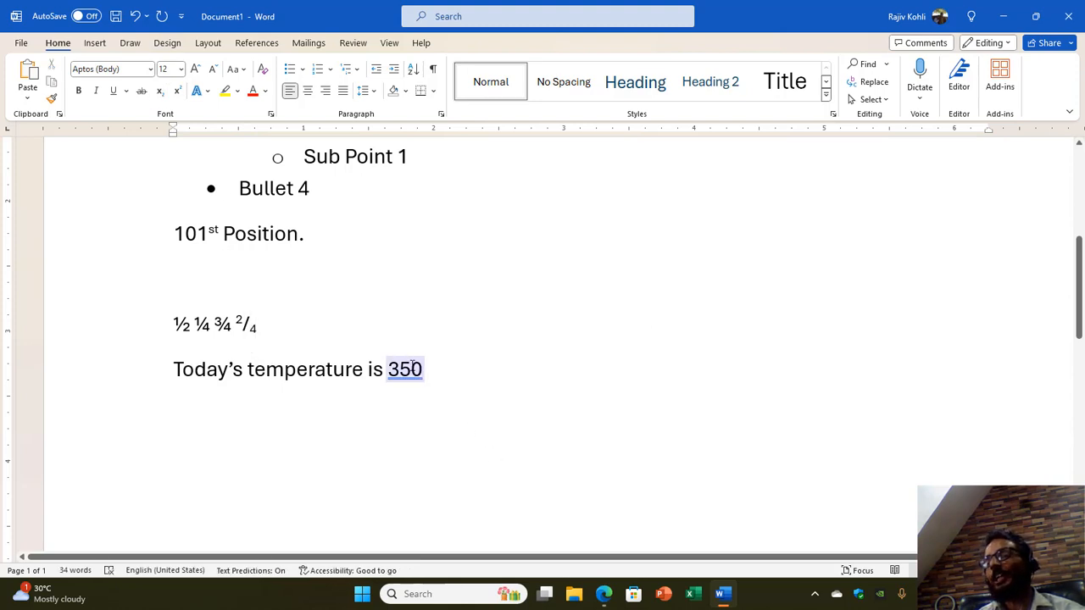
pyautogui.moveTo(412, 371); pyautogui.dragTo(424, 372)
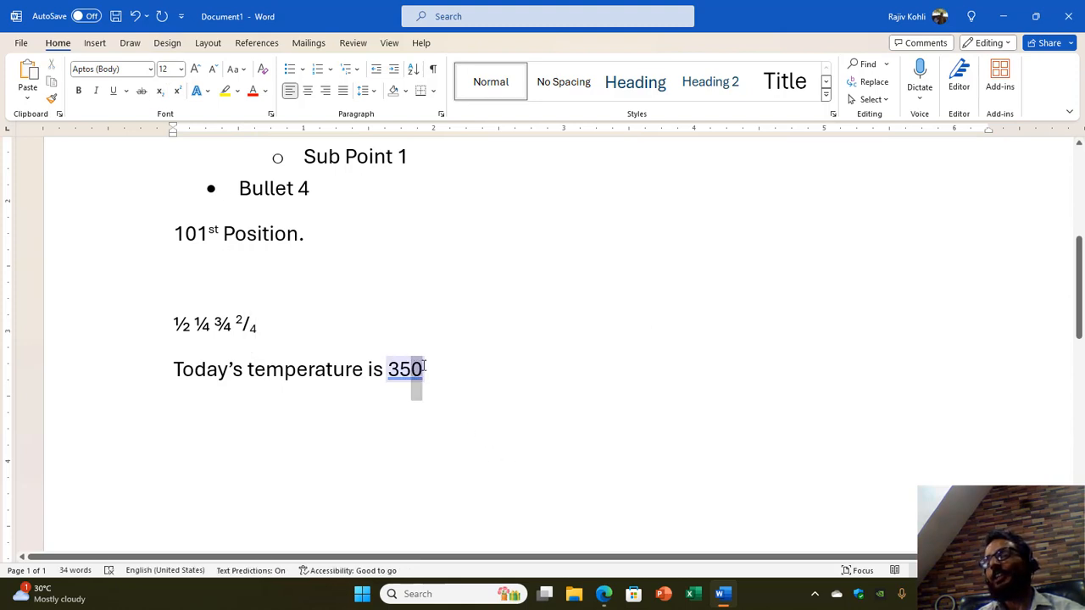
pyautogui.click(177, 91)
pyautogui.click(446, 395)
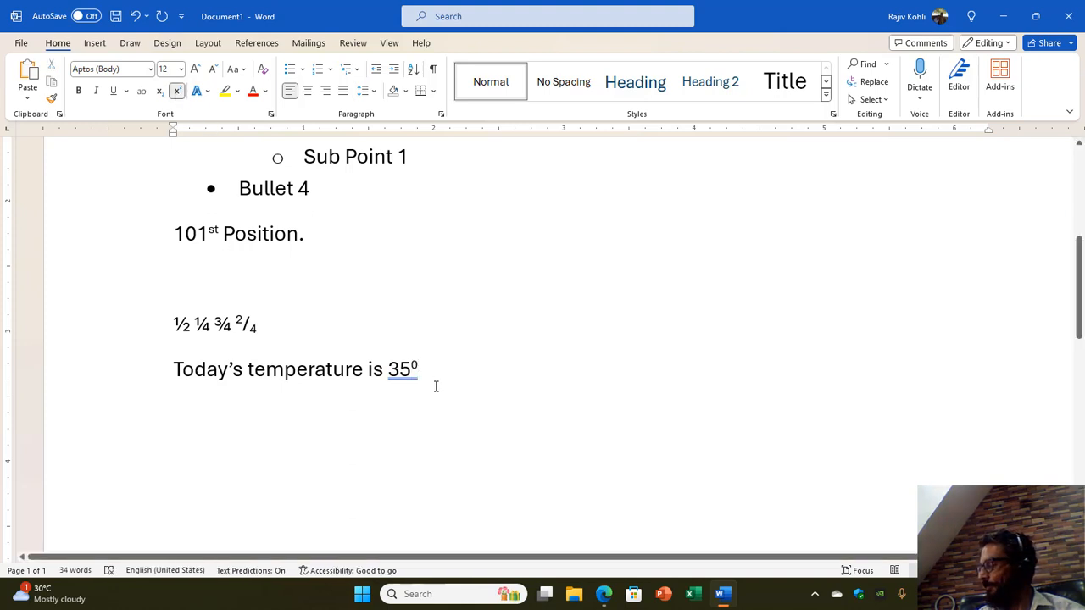
pyautogui.press('Return')
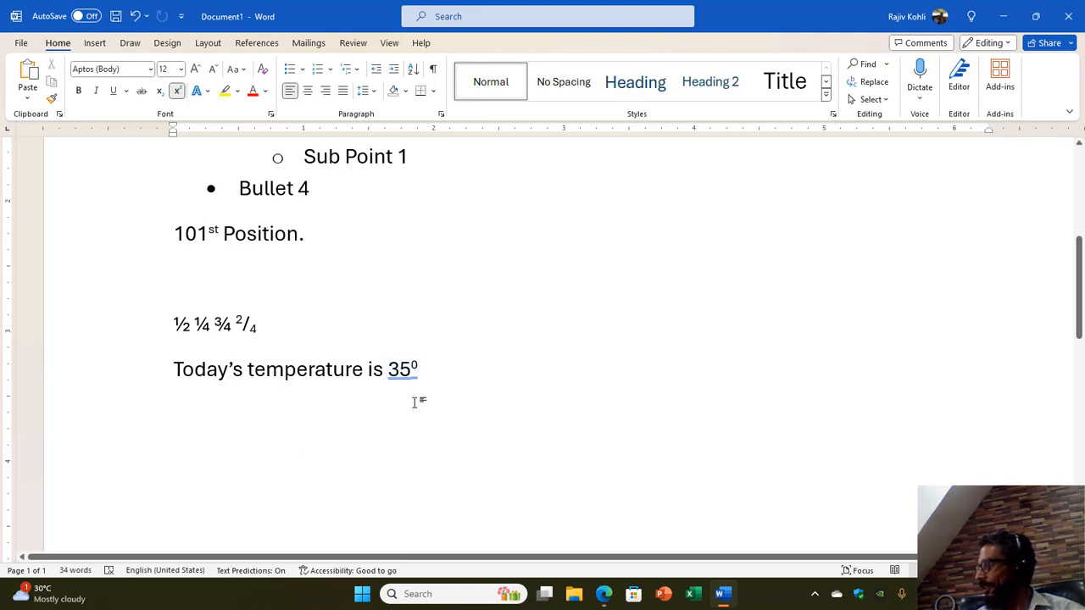
pyautogui.press('Return')
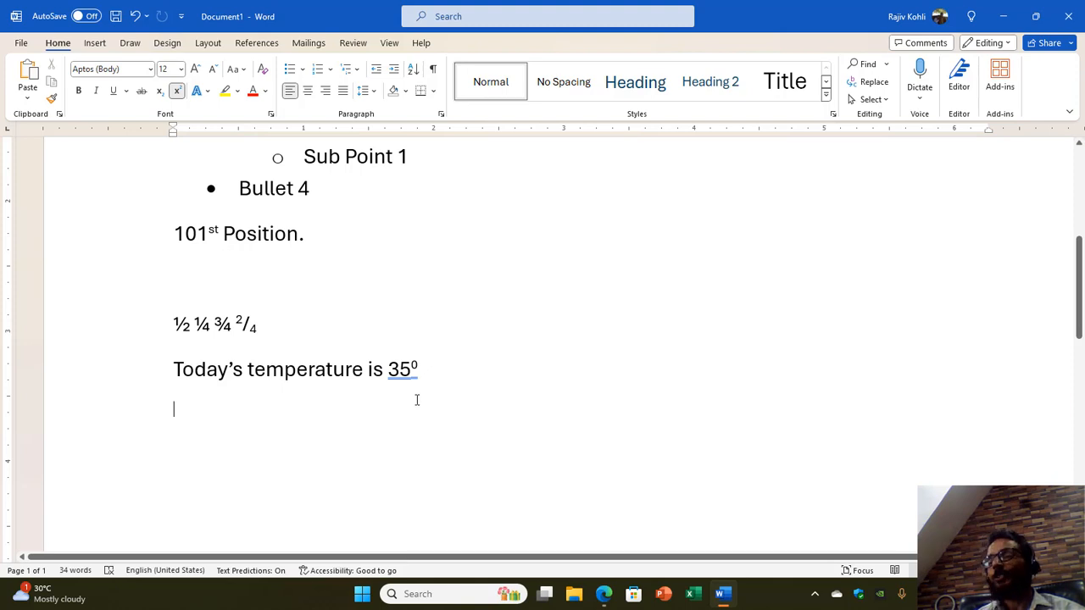
# Create a new blank document.
pyautogui.hotkey('ctrl', 'n')
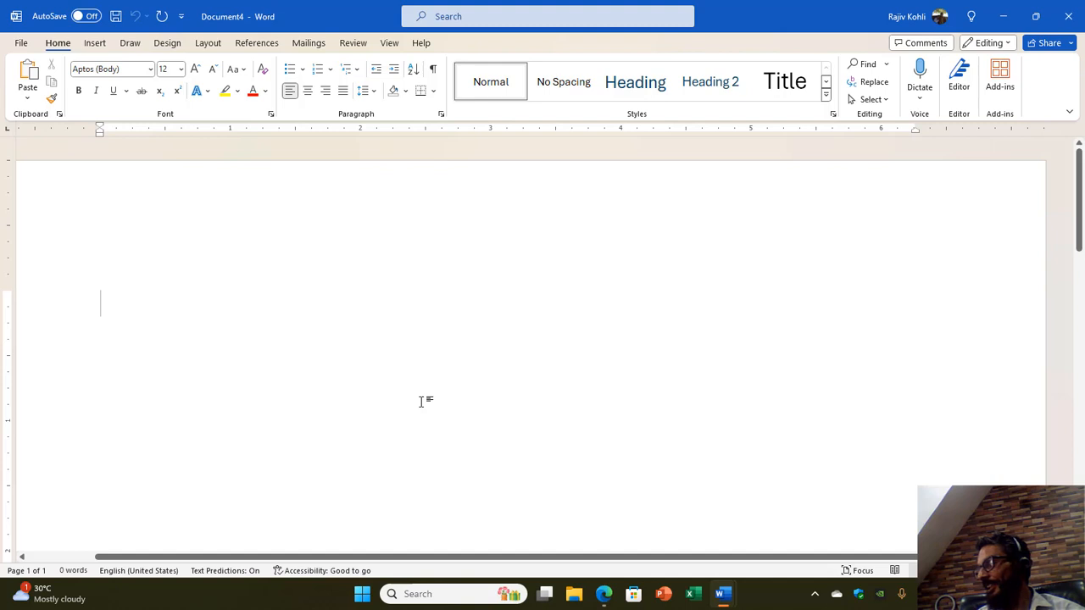
# Enter the ordinals 1st, 2nd and 3rd on the first line, then delete all of the text.
pyautogui.write('1')
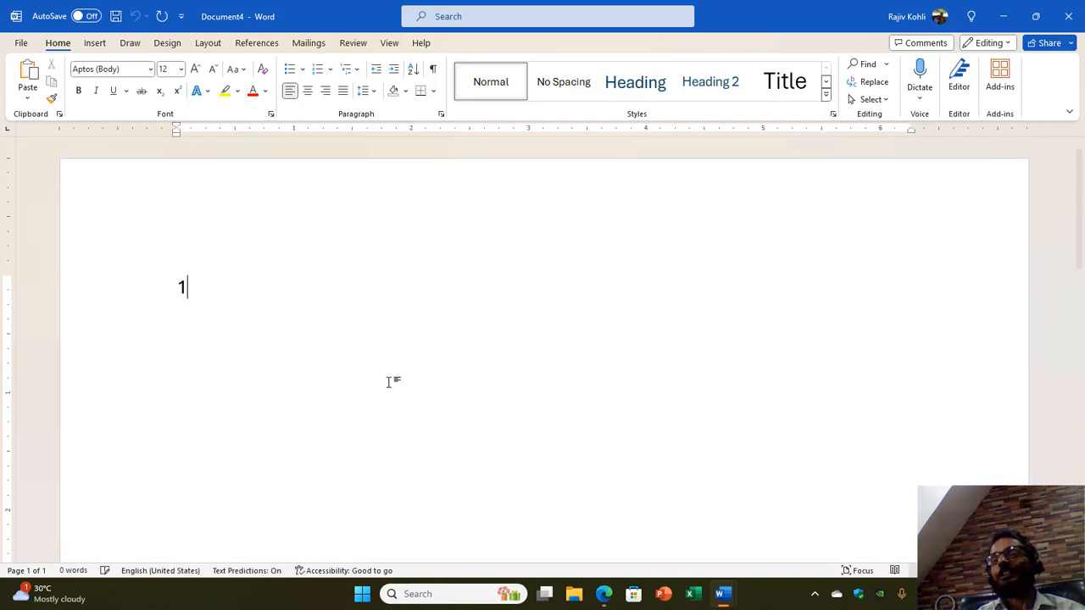
pyautogui.write('st 2nd 3')
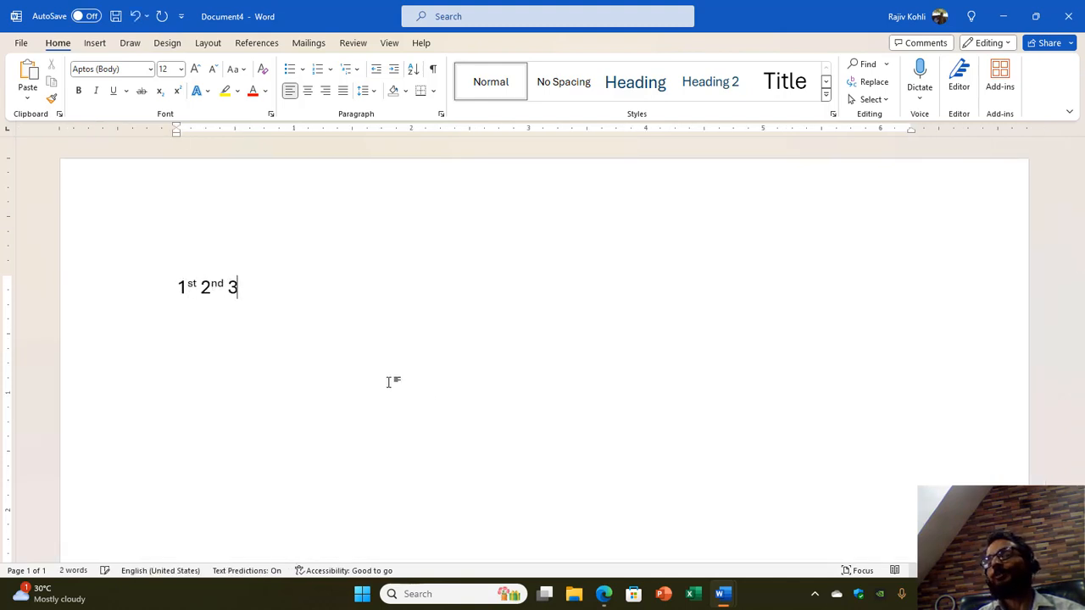
pyautogui.write('rd')
pyautogui.hotkey('ctrl', 'a')
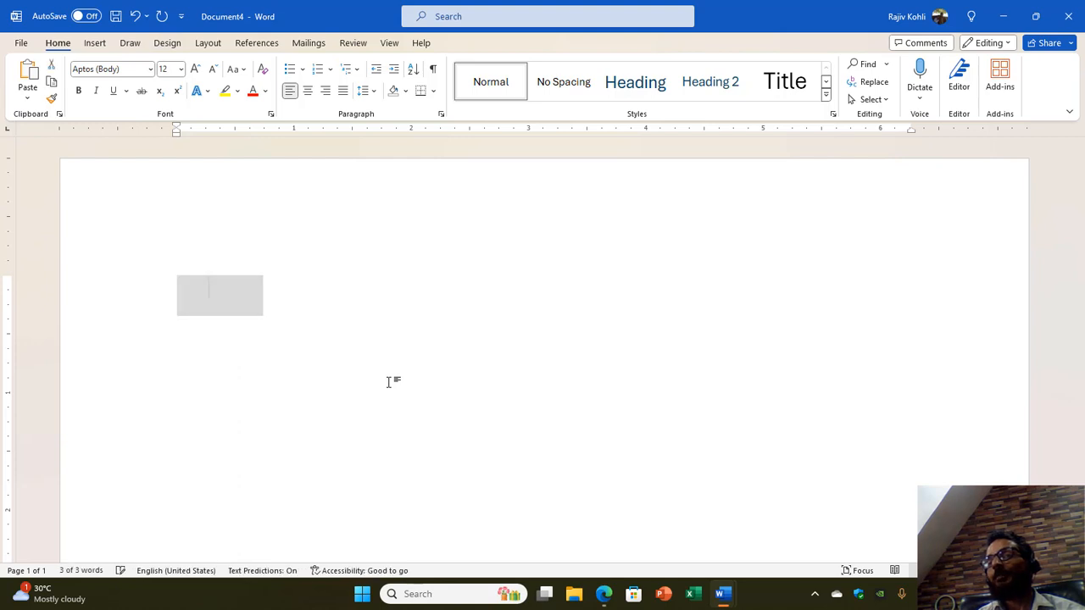
pyautogui.press('BackSpace')
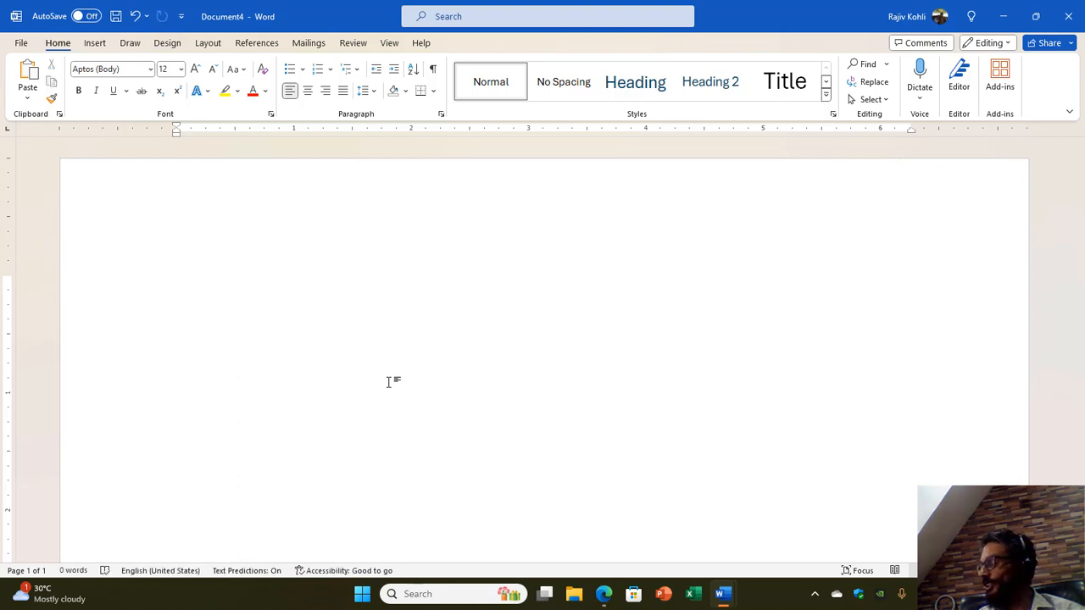
# Enter the fractions 1/2 and 1/4 on the empty first line, then clear the document.
pyautogui.write('1/')
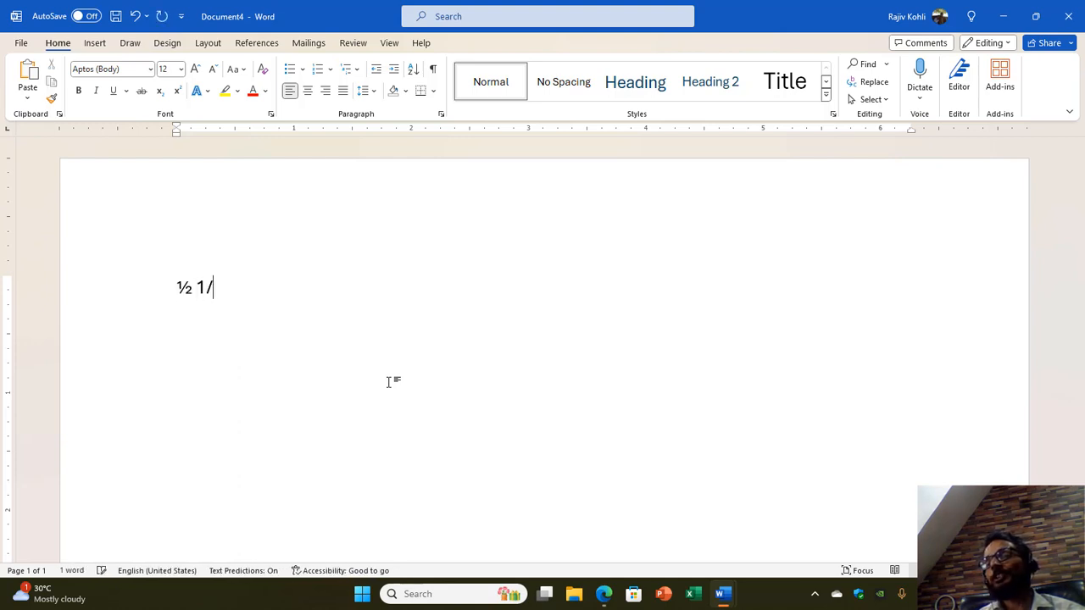
pyautogui.write('2 1/4')
pyautogui.hotkey('ctrl', 'a')
pyautogui.press('BackSpace')
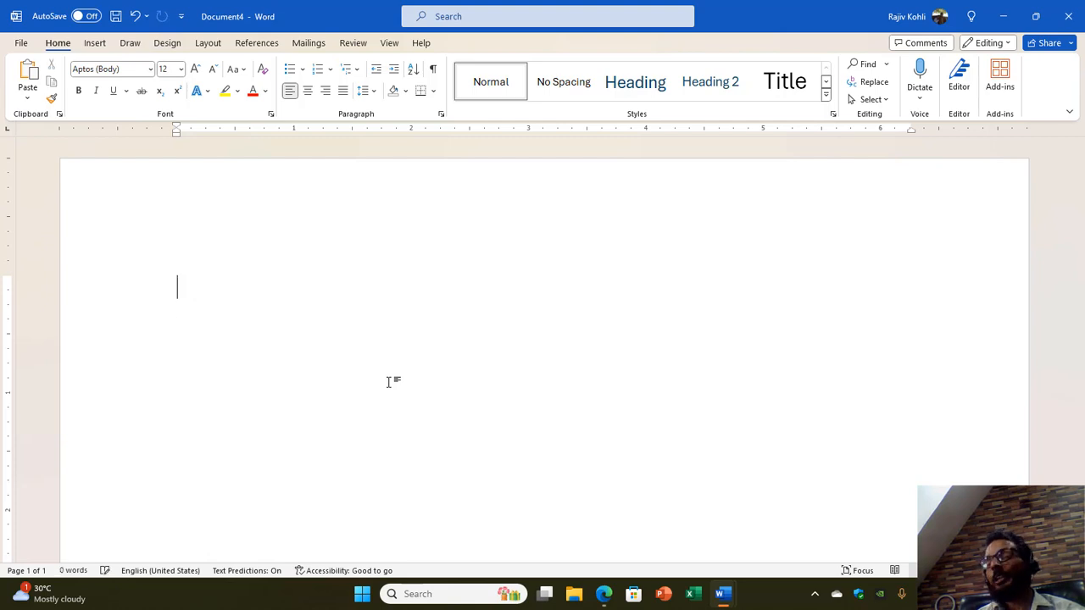
# Insert a new equation containing an empty skewed fraction in the blank document.
pyautogui.click(92, 42)
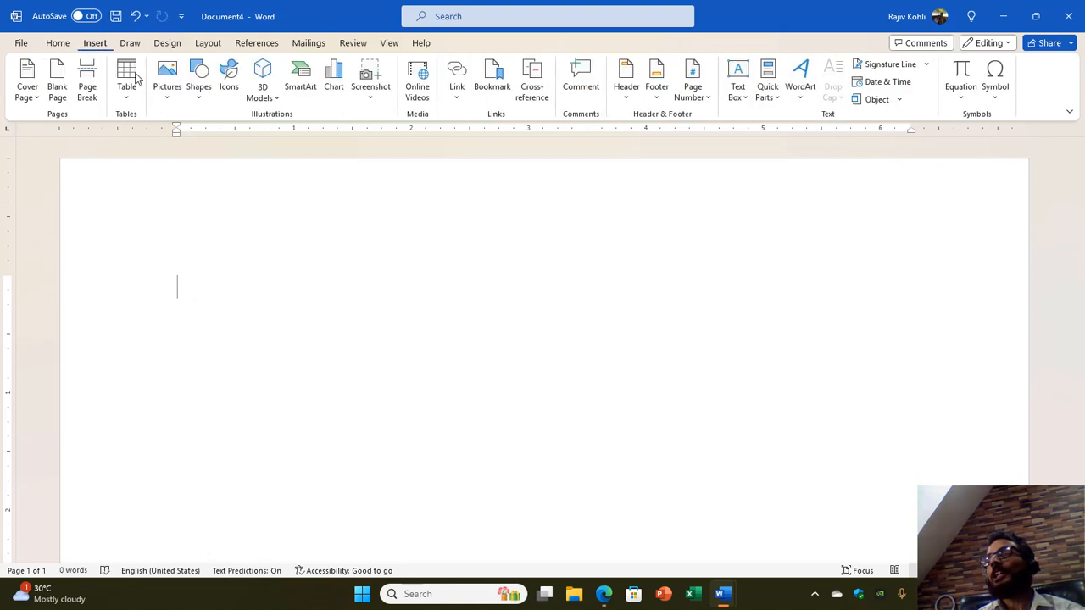
pyautogui.click(962, 78)
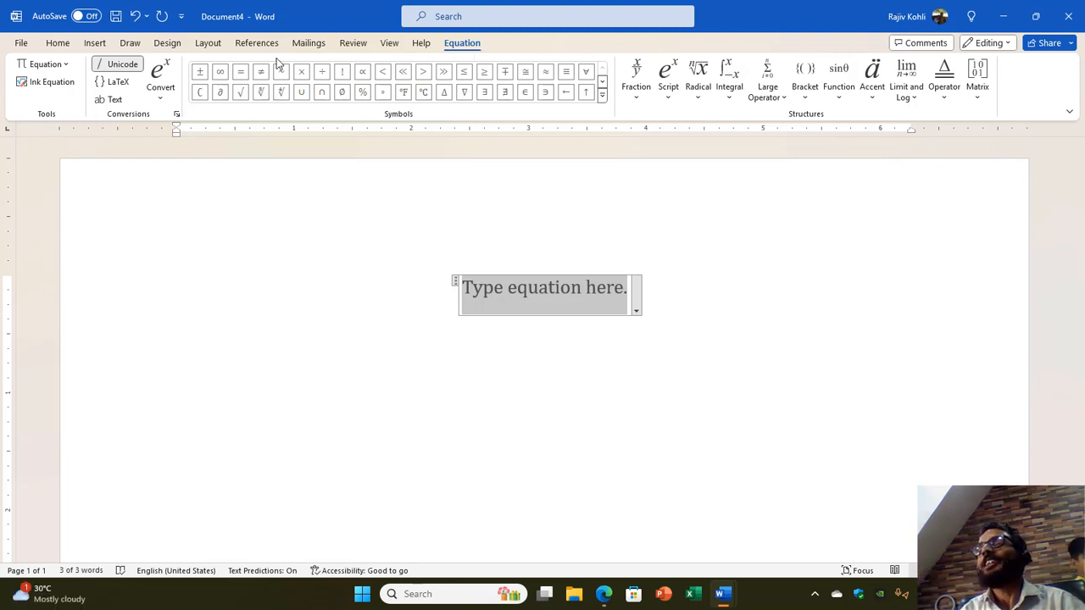
pyautogui.click(635, 85)
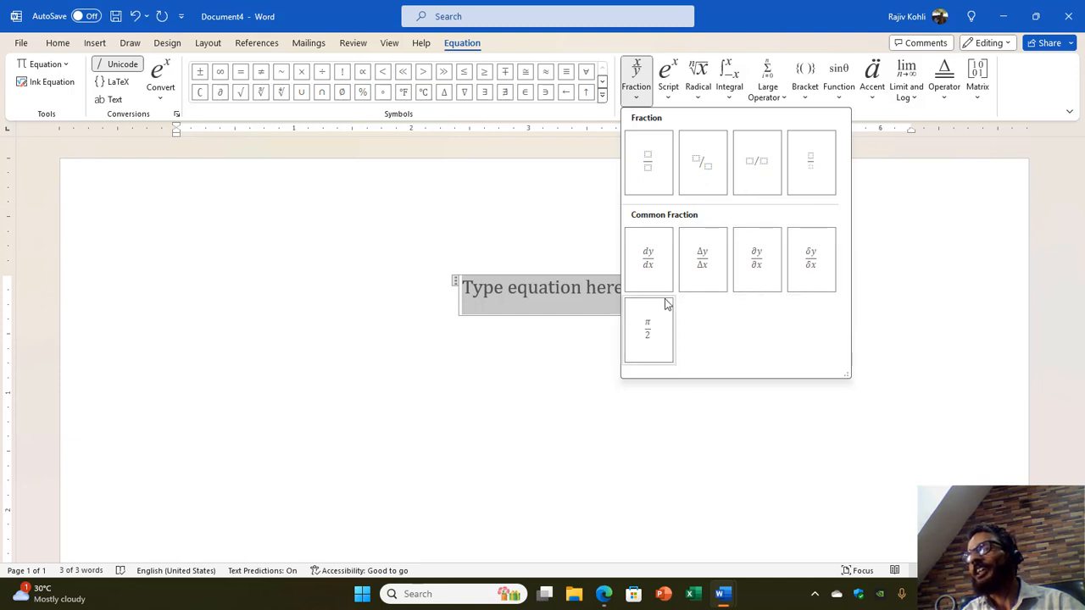
pyautogui.click(700, 174)
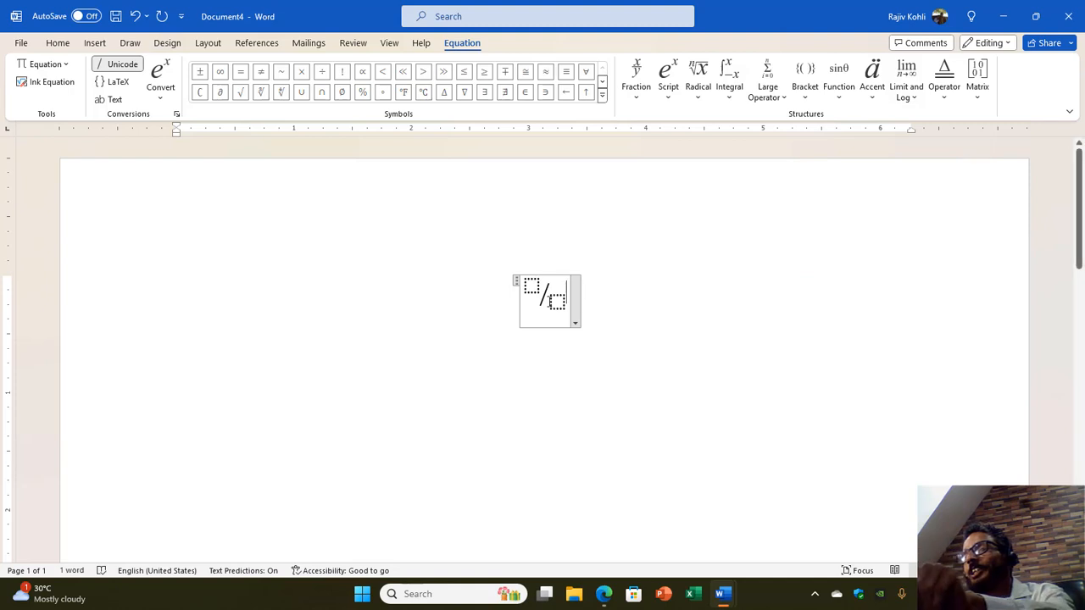
# Fill in the skewed fraction with 3 as the numerator and 2 as the denominator.
pyautogui.click(532, 288)
pyautogui.write('3')
pyautogui.press('Right')
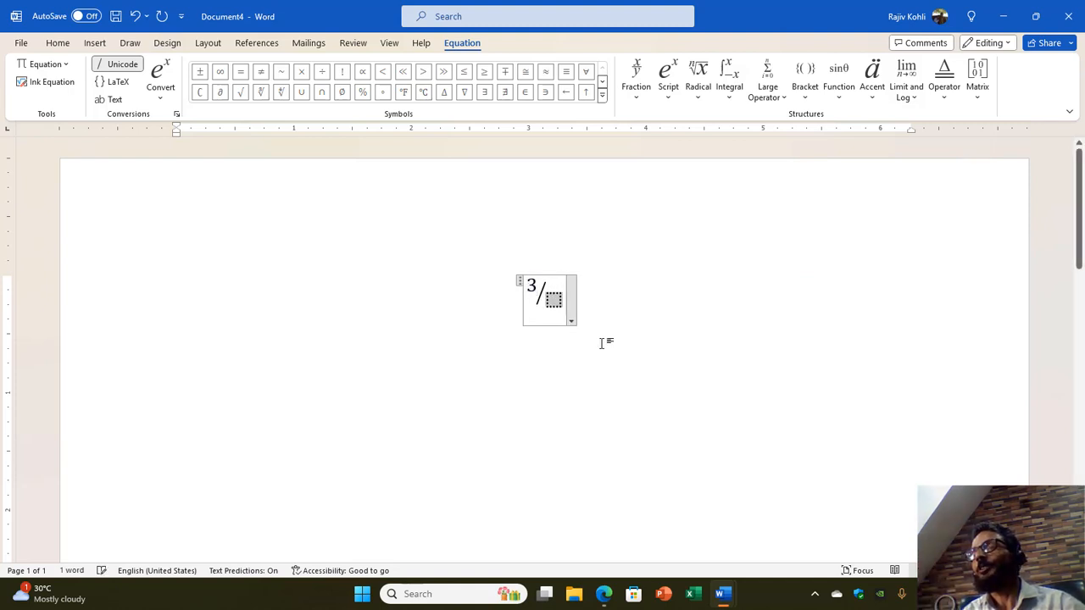
pyautogui.write('2')
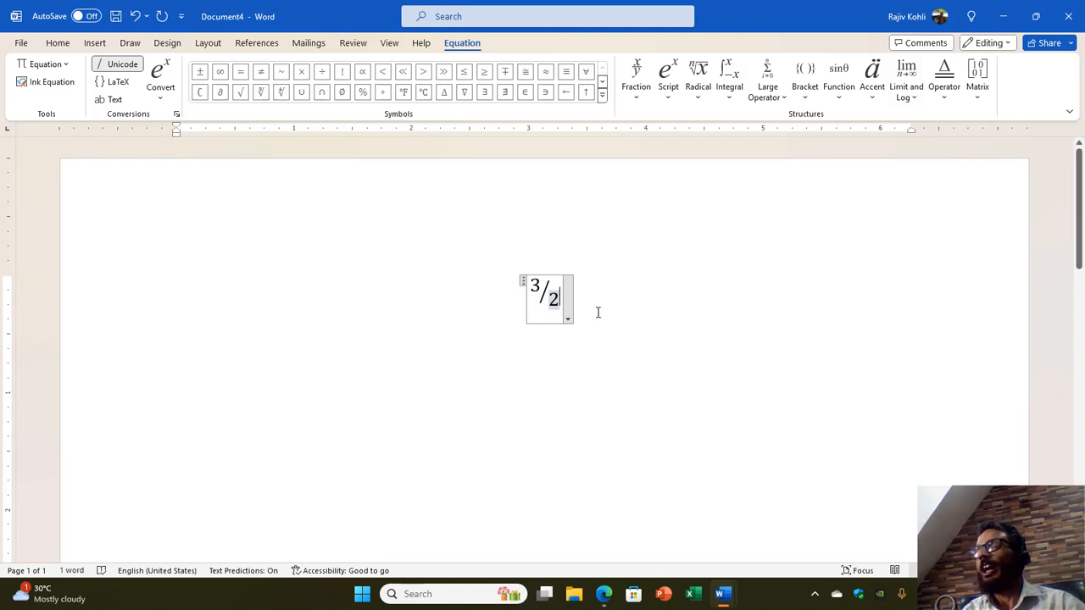
# Add the common superscript expression e^(-iωt) after the 2 in the fraction's denominator.
pyautogui.click(669, 97)
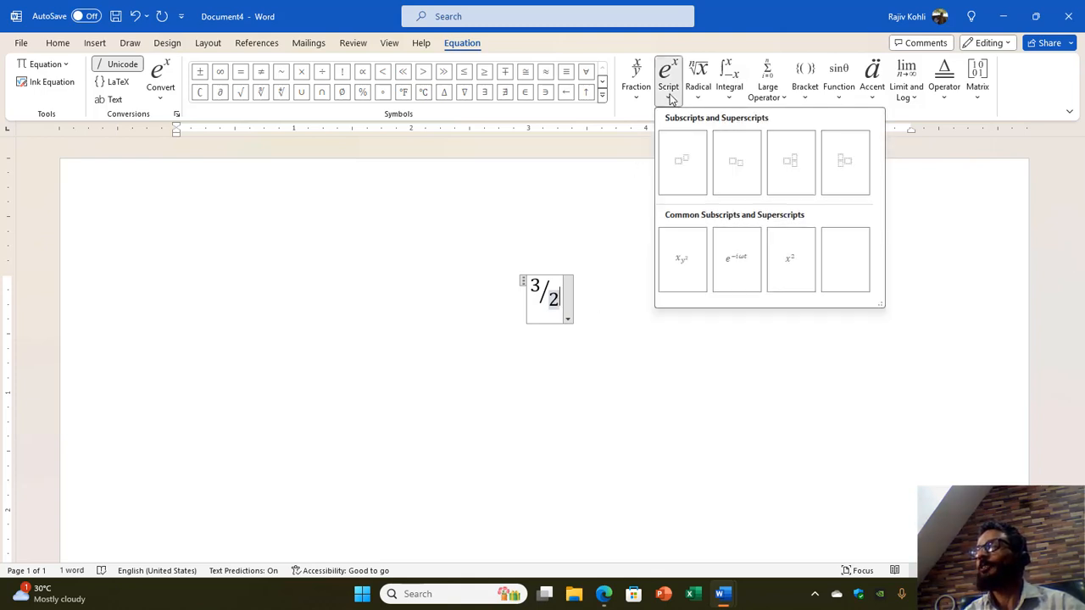
pyautogui.click(735, 257)
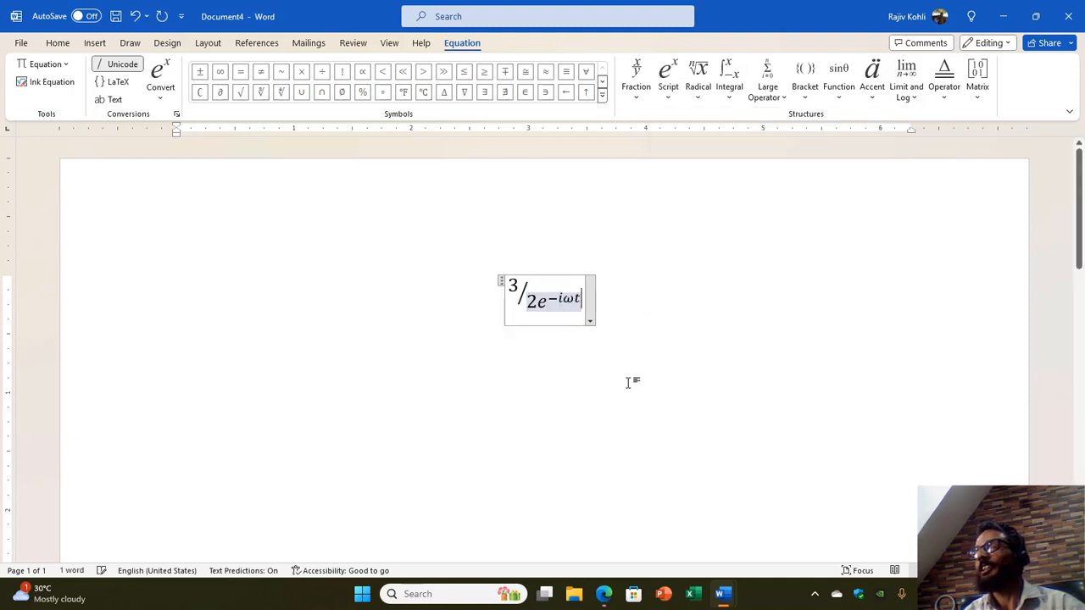
# Separate the 2 from e^(-iωt) in the fraction's denominator with a space.
pyautogui.click(537, 305)
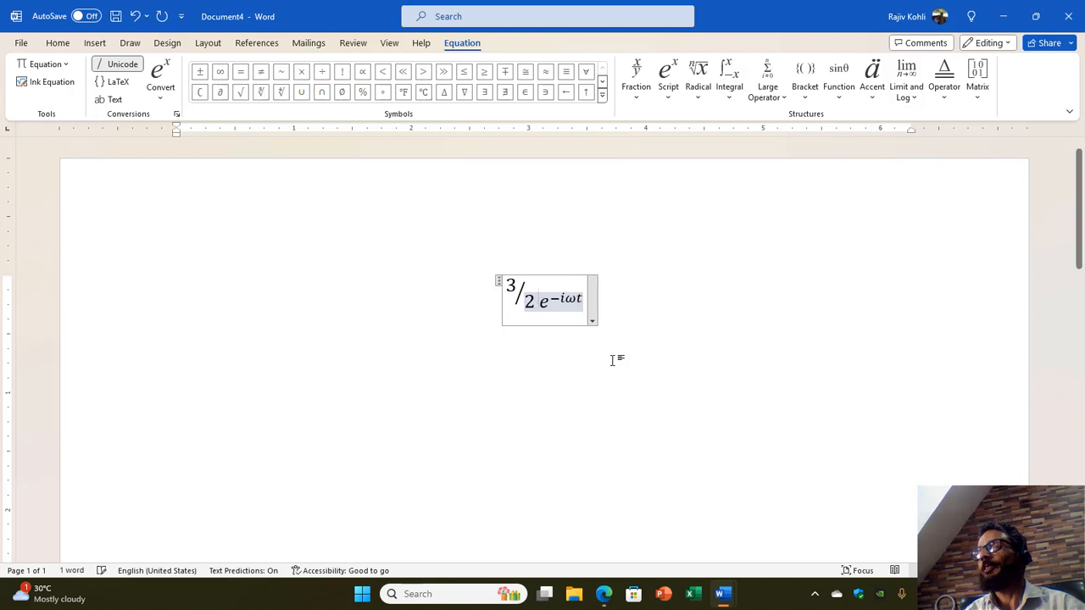
pyautogui.click(588, 306)
pyautogui.click(574, 286)
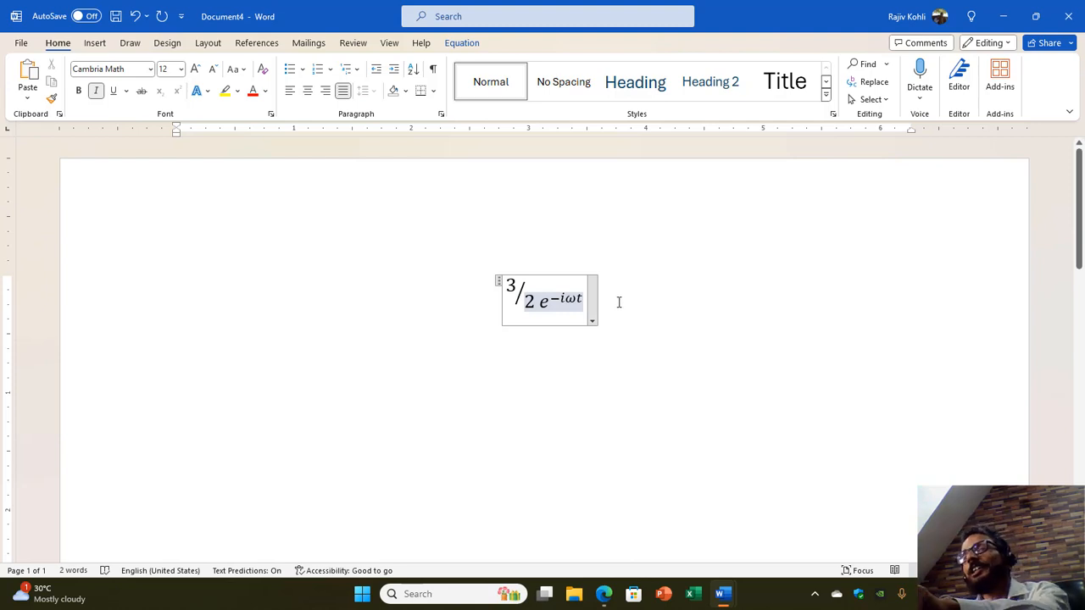
pyautogui.click(465, 40)
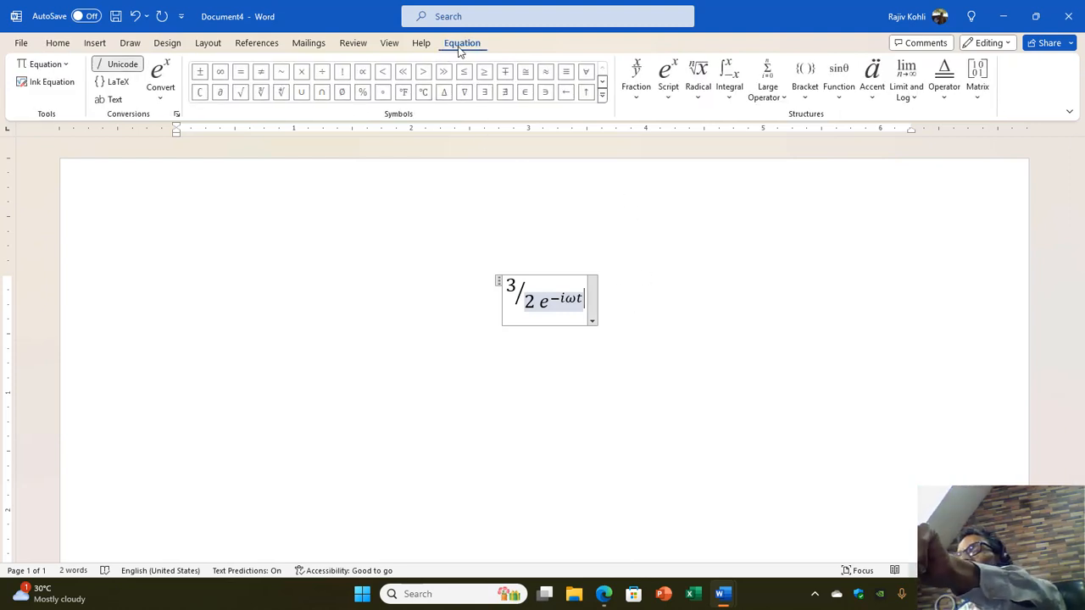
pyautogui.click(641, 299)
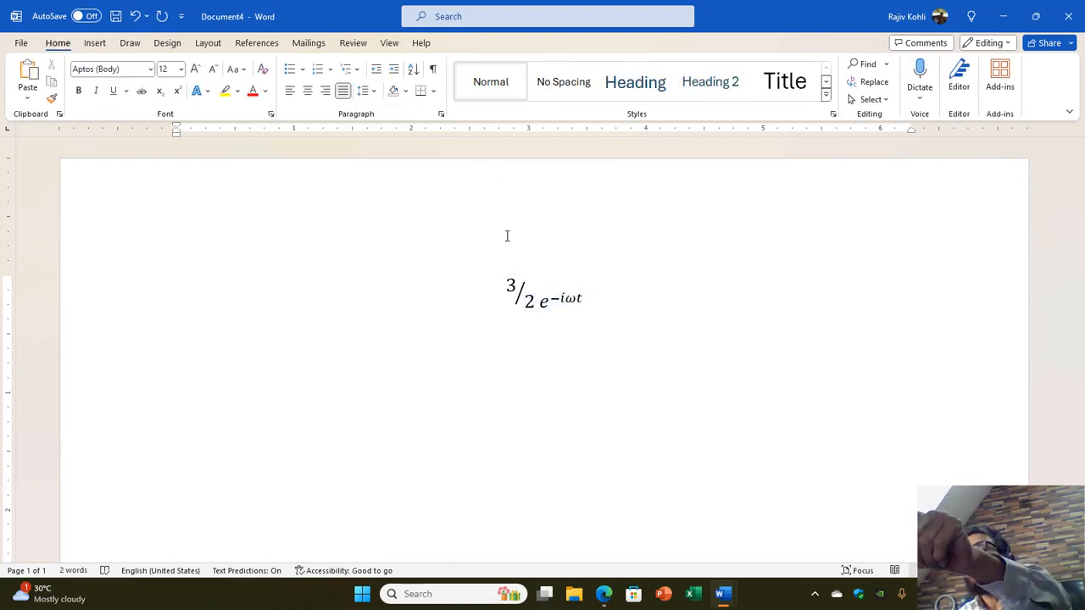
pyautogui.click(503, 285)
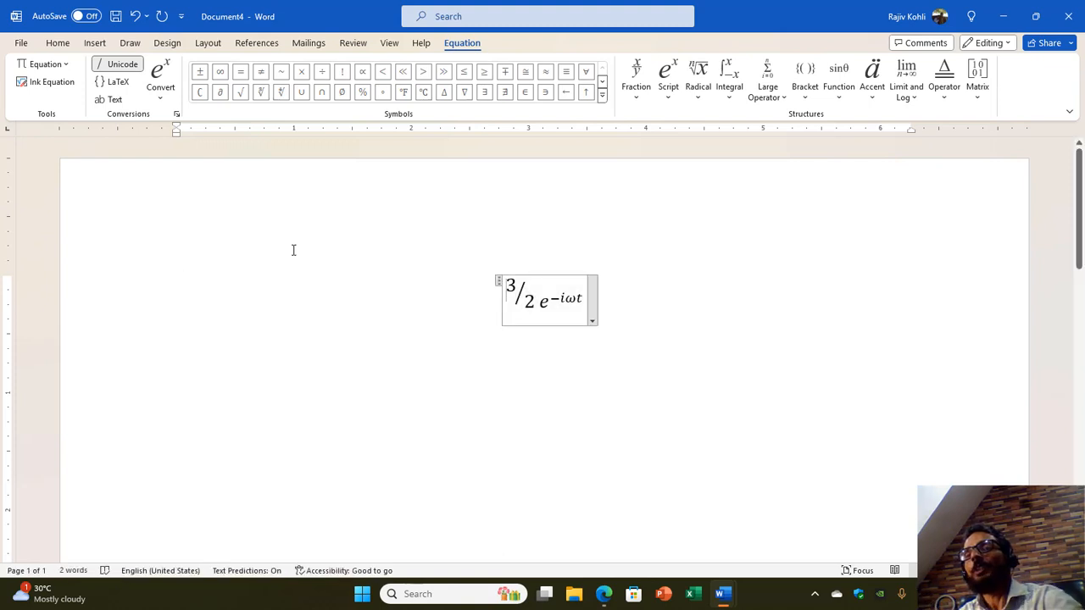
pyautogui.click(395, 248)
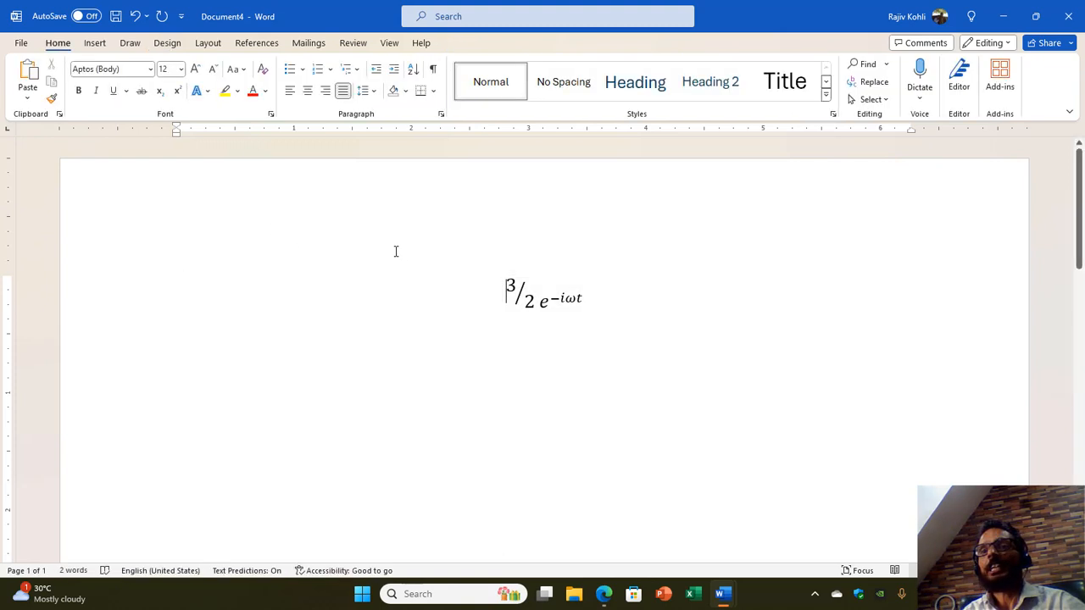
pyautogui.click(558, 285)
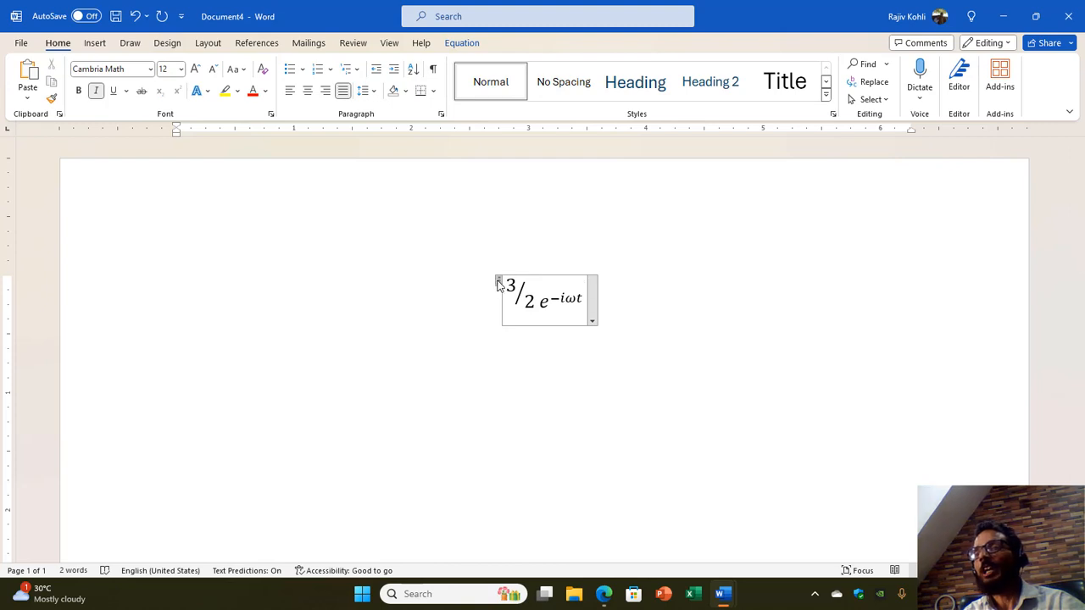
pyautogui.click(307, 249)
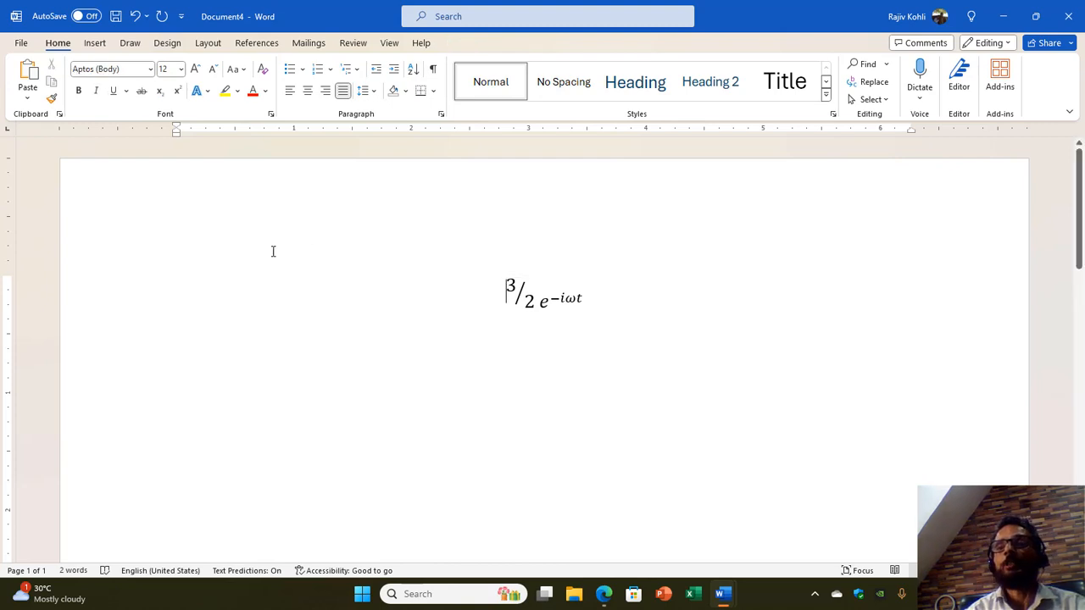
# Delete the entire fraction equation and write Position on the empty line.
pyautogui.click(545, 300)
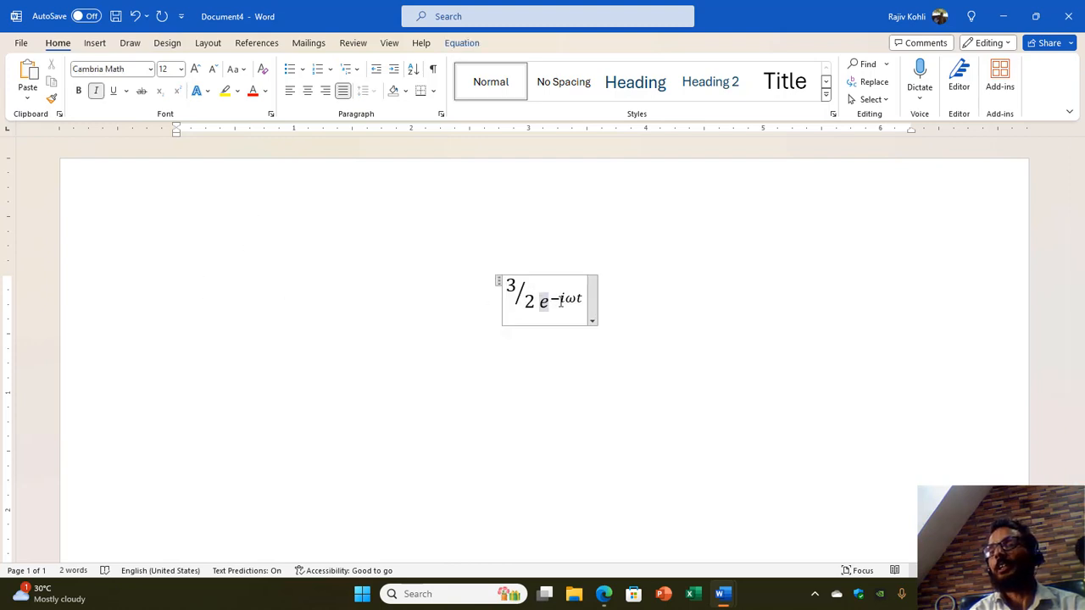
pyautogui.click(499, 282)
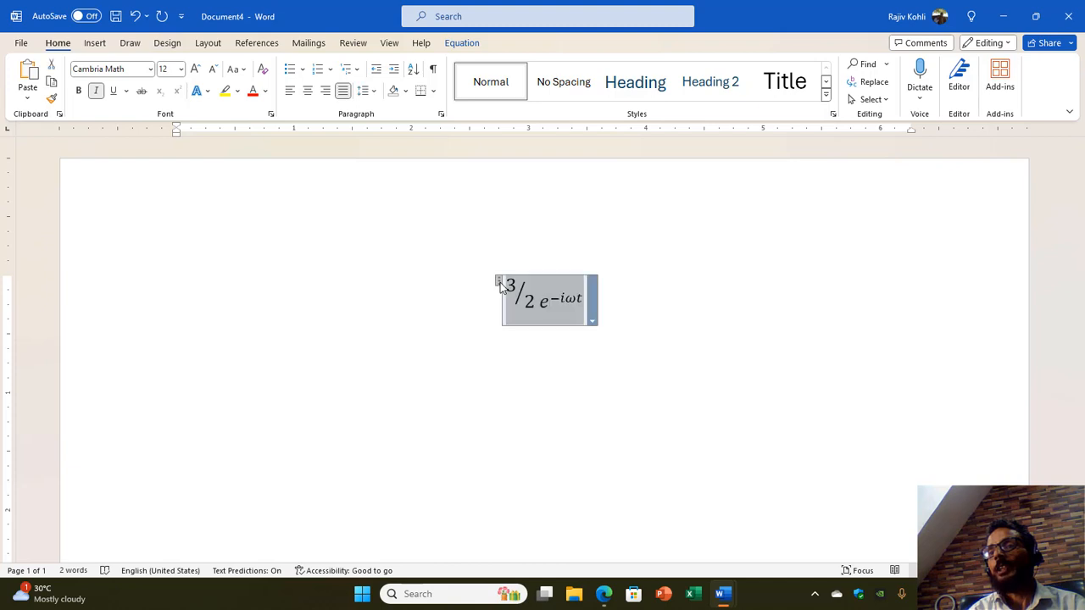
pyautogui.press('Delete')
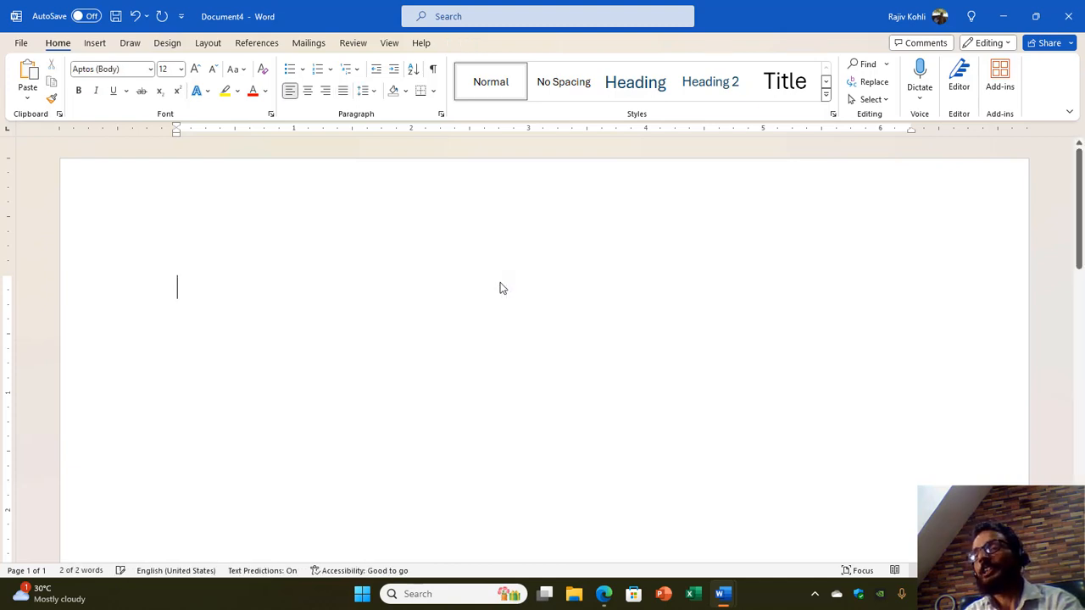
pyautogui.write('Position')
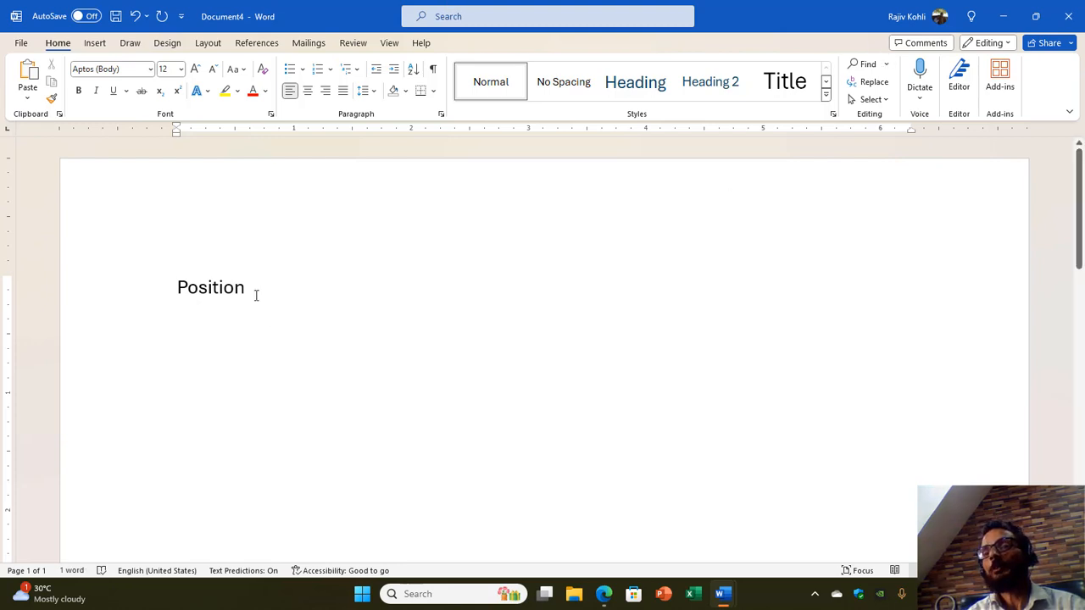
# Insert a new inline equation after Position containing an empty radical with degree.
pyautogui.click(95, 42)
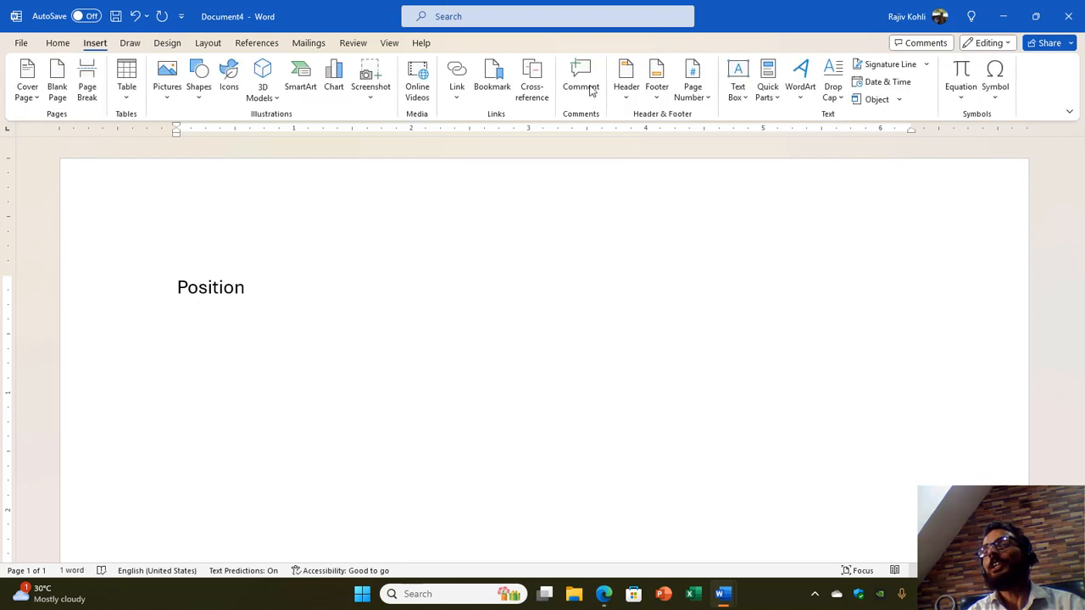
pyautogui.click(960, 74)
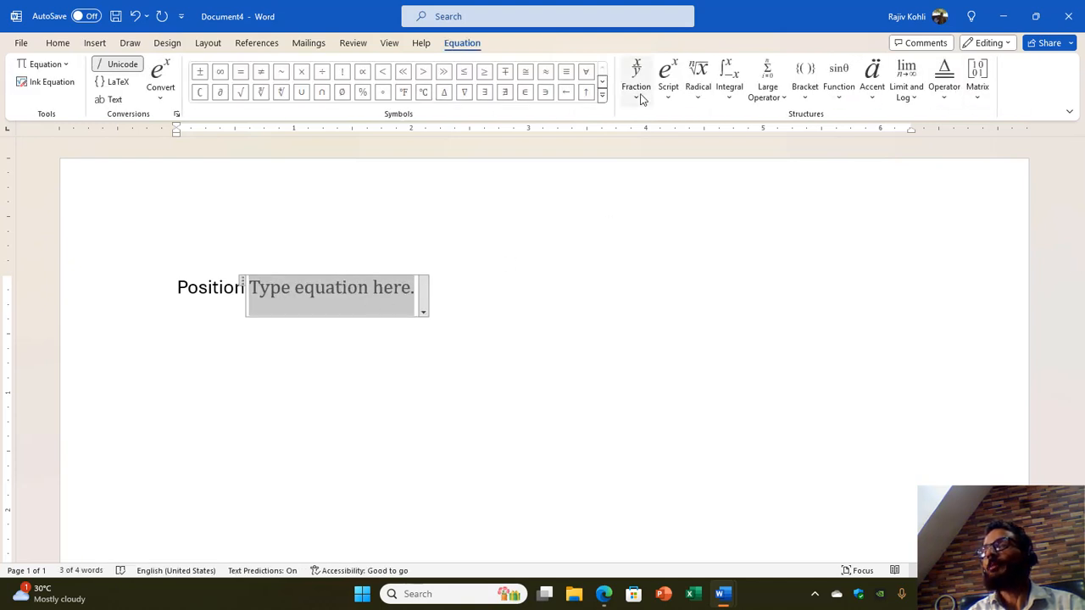
pyautogui.click(740, 95)
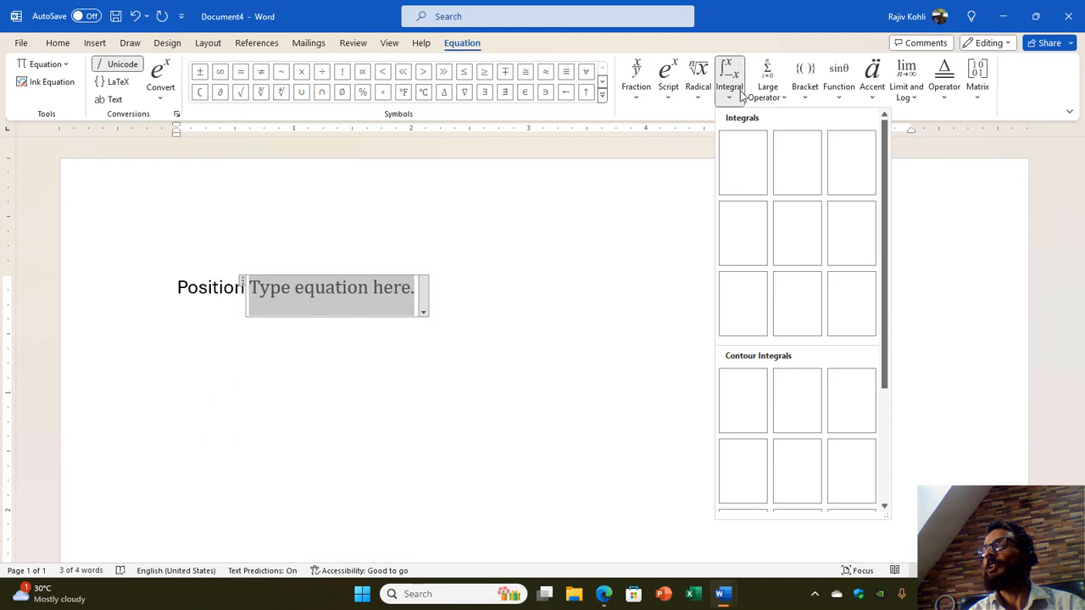
pyautogui.click(699, 93)
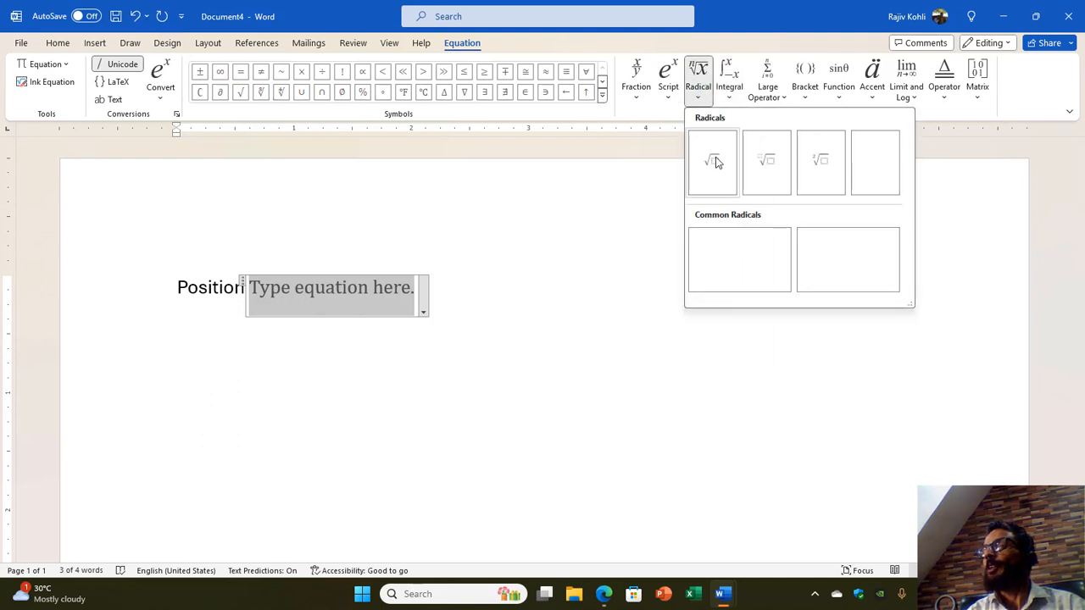
pyautogui.click(763, 162)
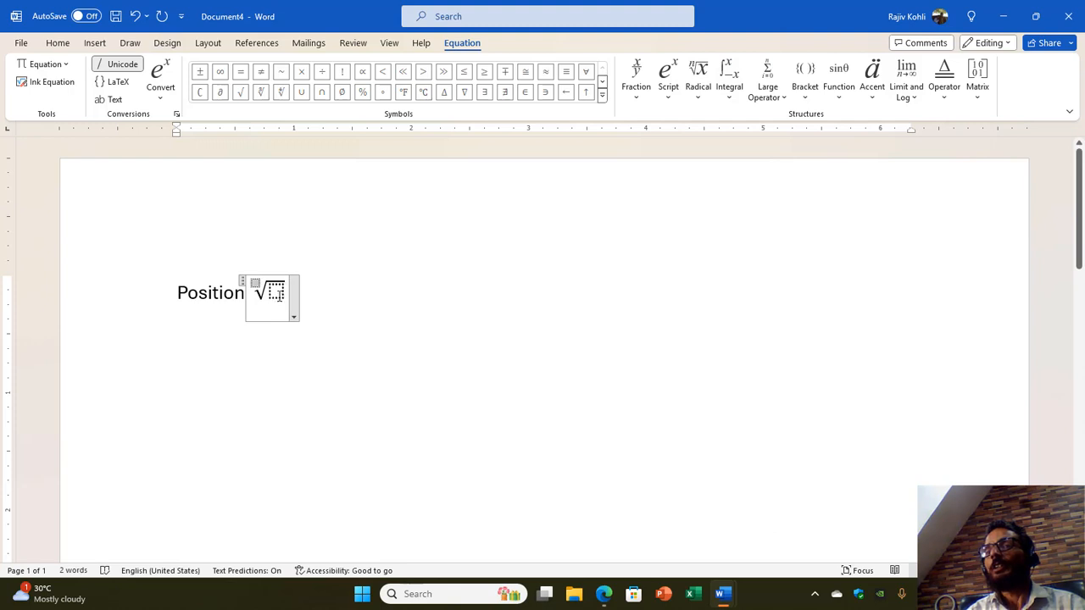
# Fill in the radical with degree 2 and 48 under the root, and leave the equation.
pyautogui.write('2')
pyautogui.click(279, 294)
pyautogui.write('4')
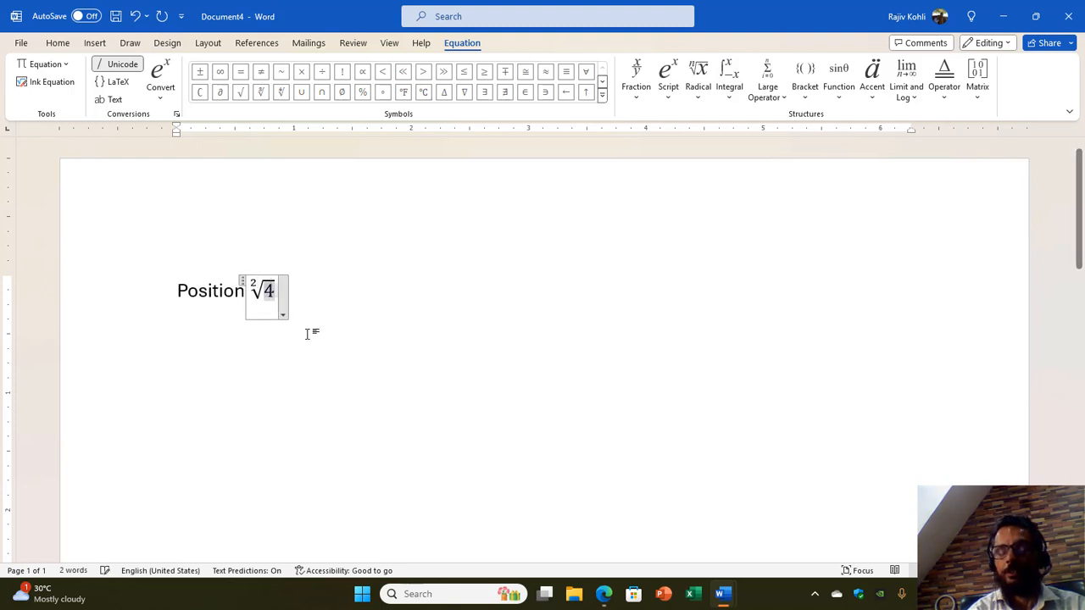
pyautogui.write('8')
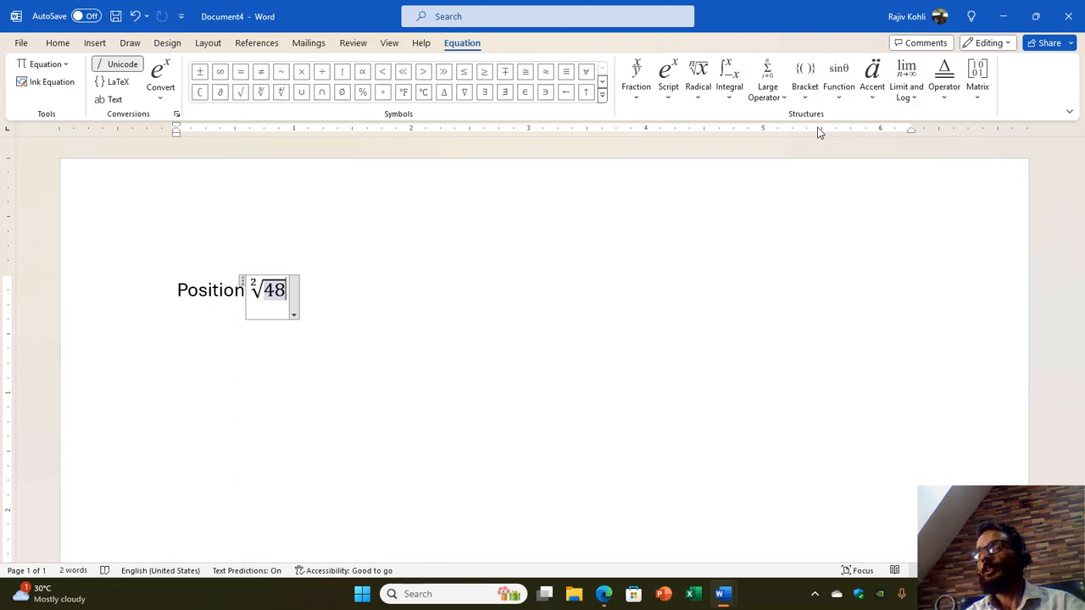
pyautogui.click(207, 359)
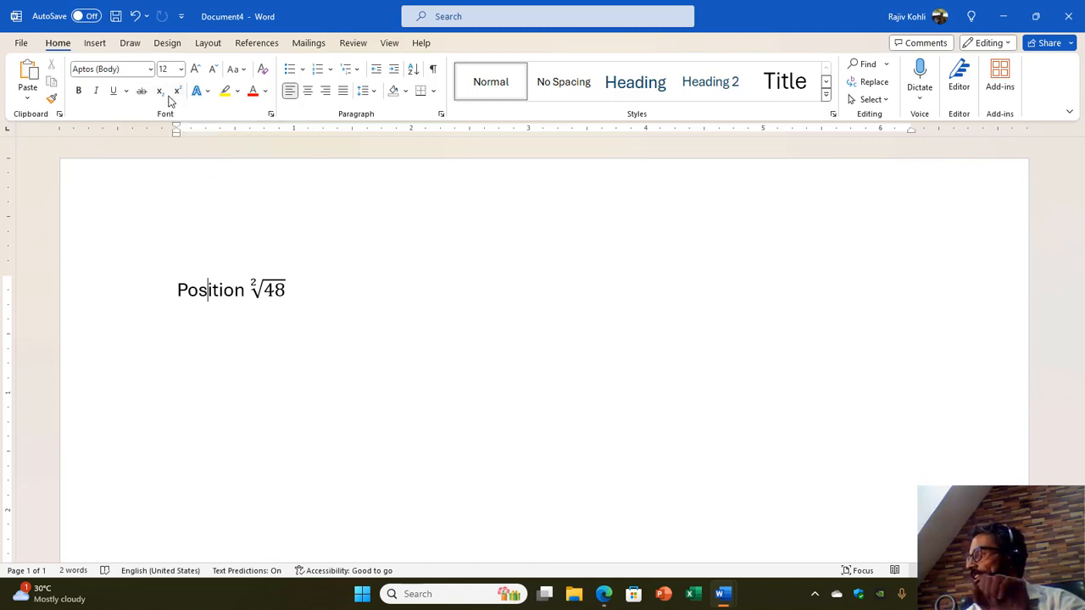
# Start a new line below Position and insert a new equation there containing the not-equal symbol ≠.
pyautogui.click(96, 44)
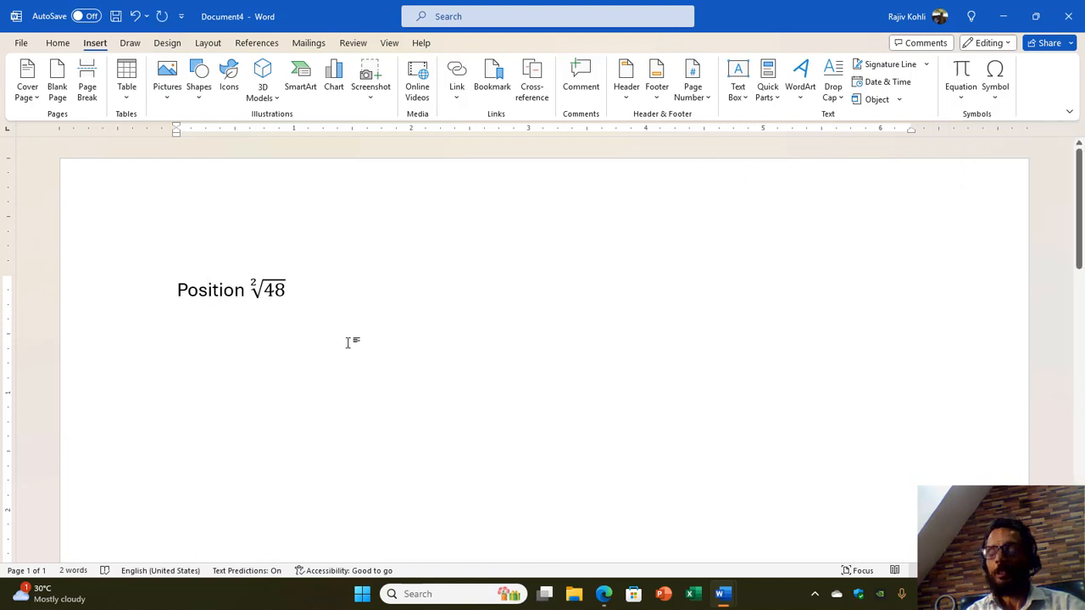
pyautogui.press('Return')
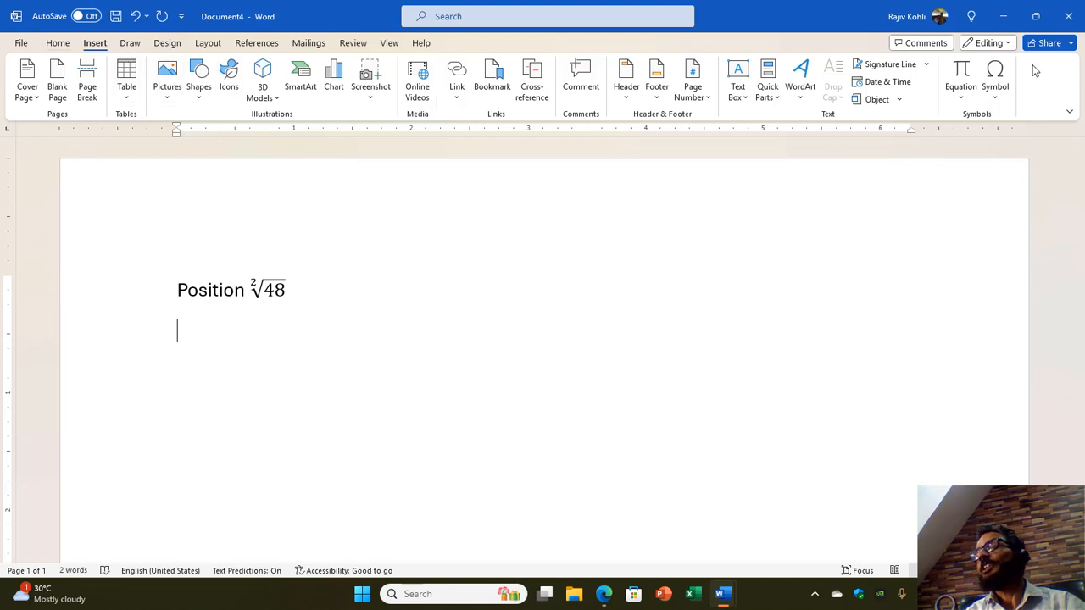
pyautogui.click(966, 95)
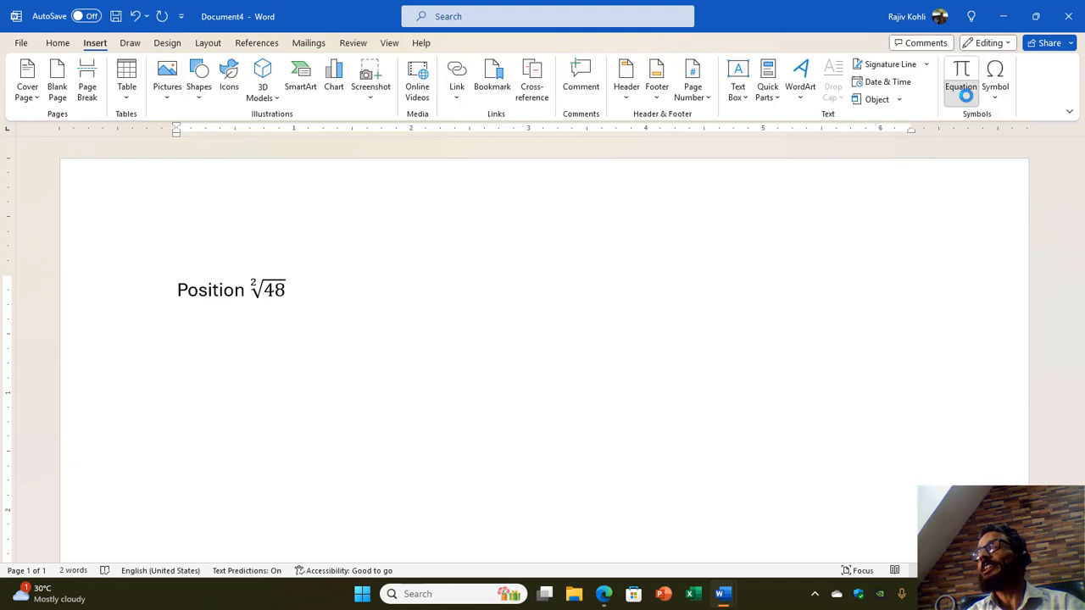
pyautogui.click(963, 72)
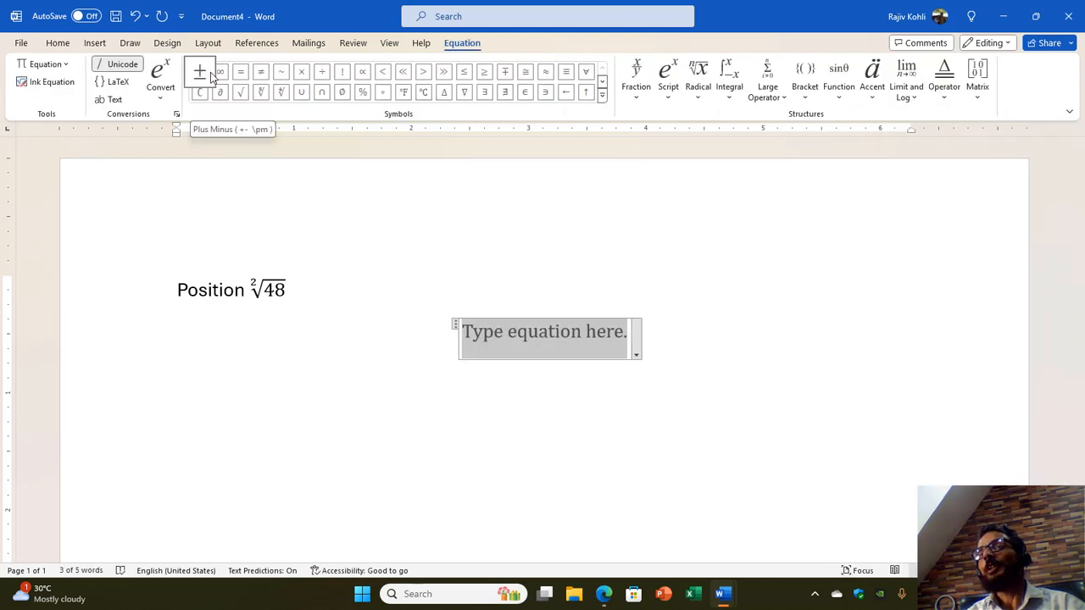
pyautogui.click(265, 74)
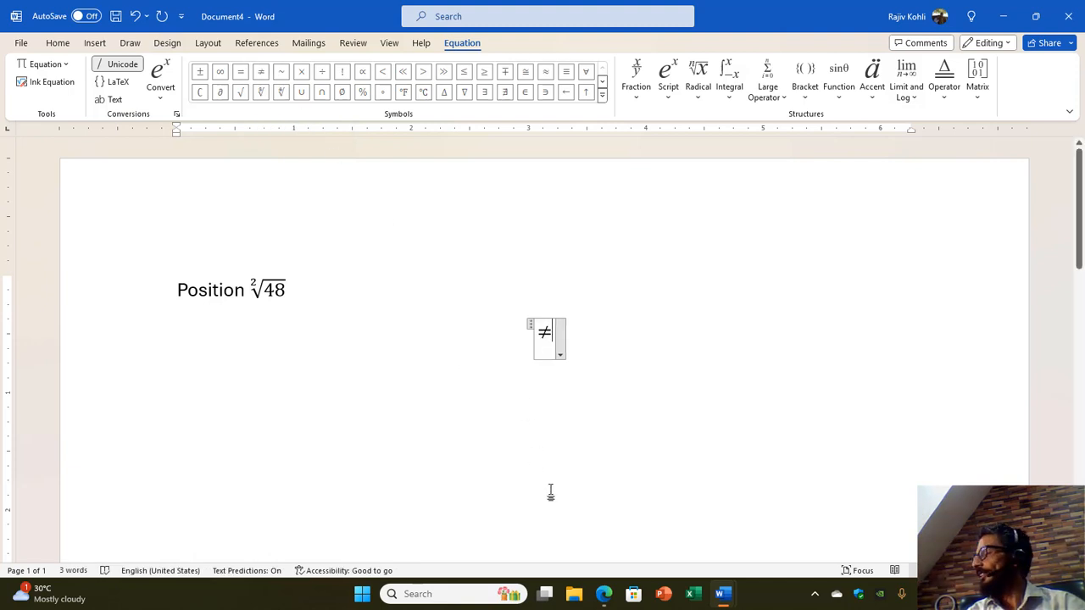
# Add another equation with the not-equal symbol ≠ directly after the radical on the Position line.
pyautogui.click(241, 287)
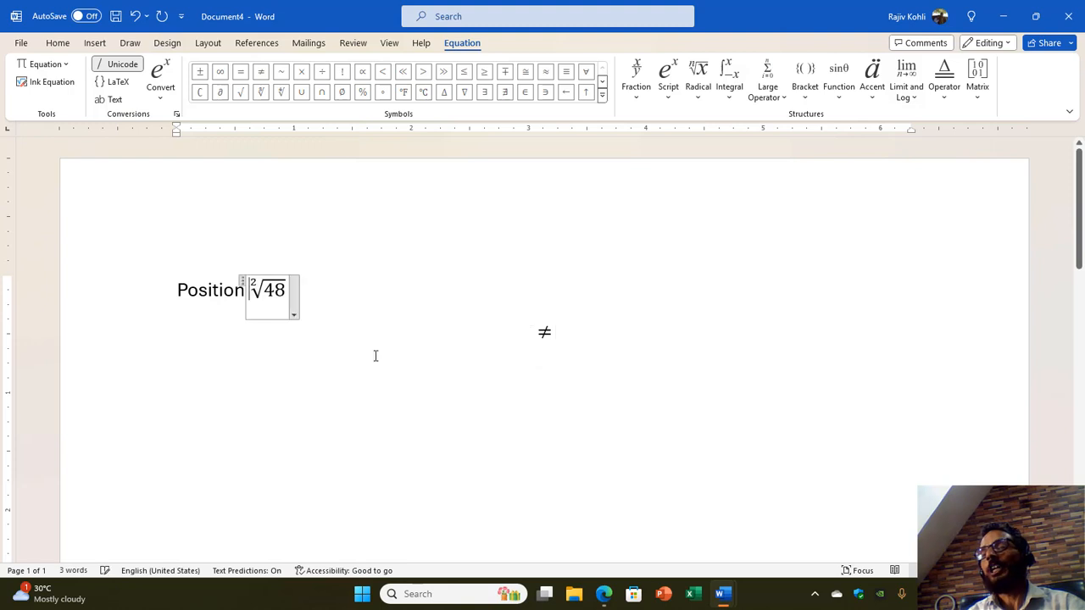
pyautogui.click(312, 284)
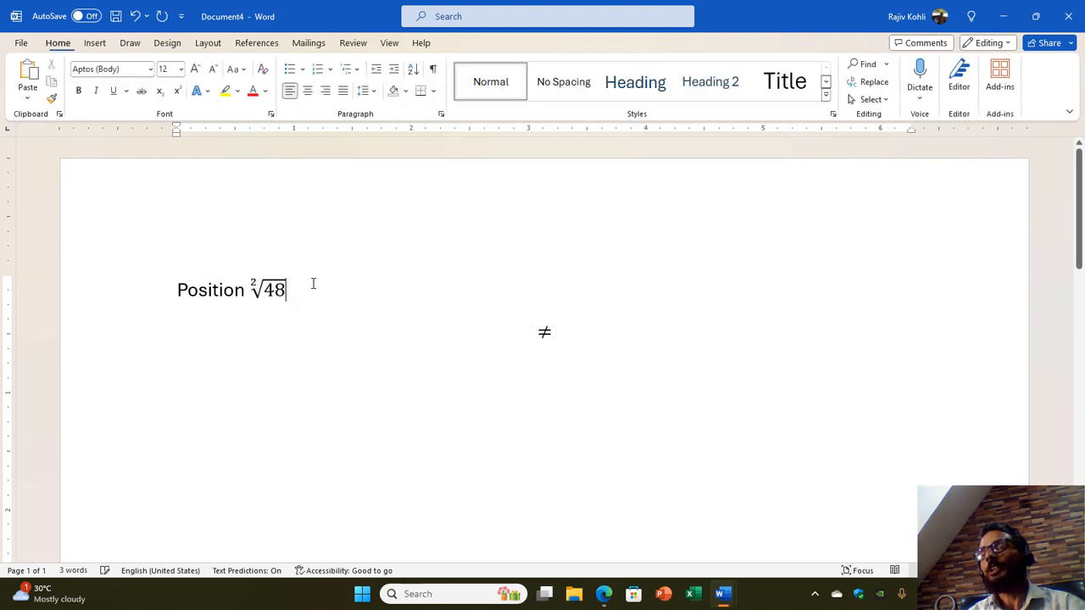
pyautogui.click(95, 42)
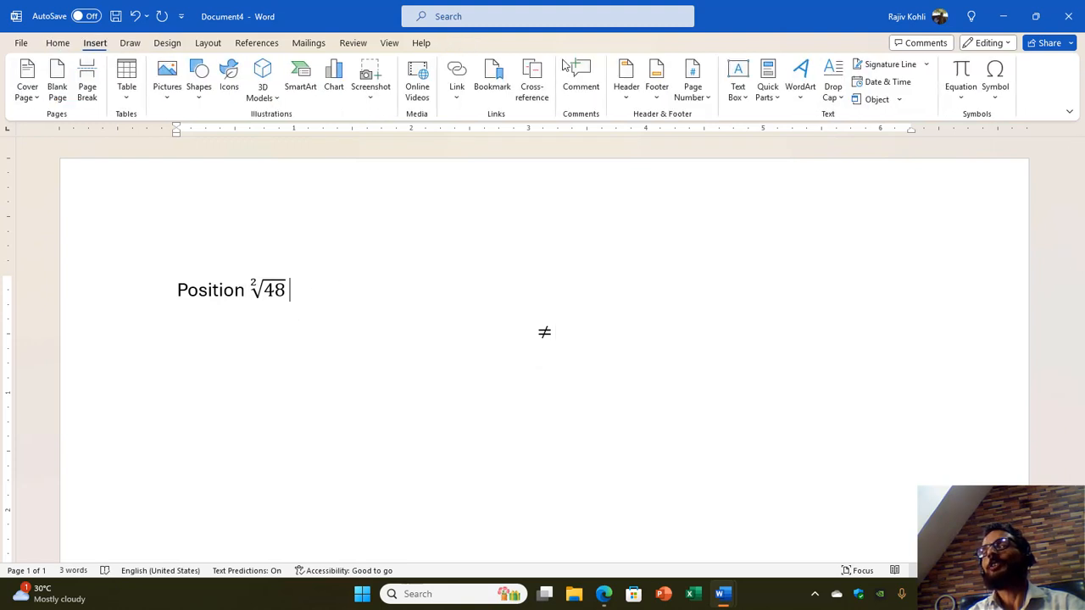
pyautogui.click(961, 80)
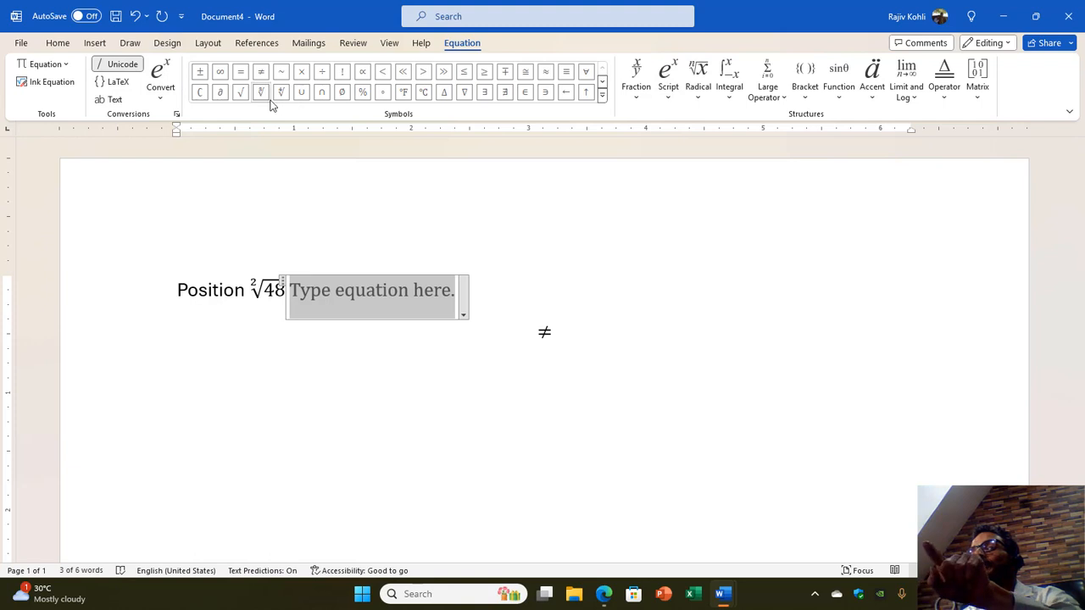
pyautogui.click(262, 74)
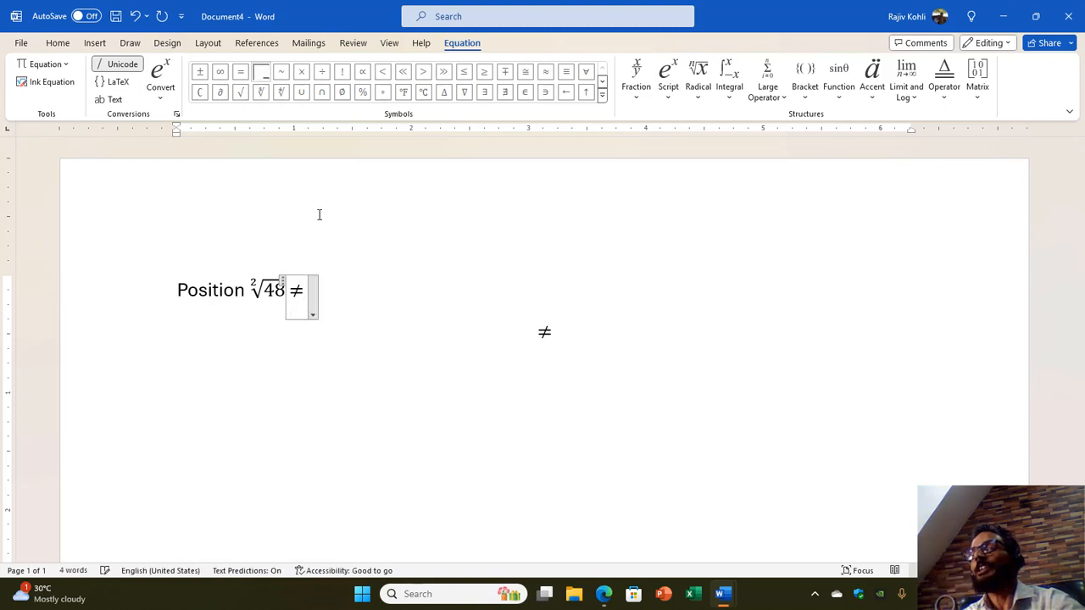
pyautogui.click(437, 293)
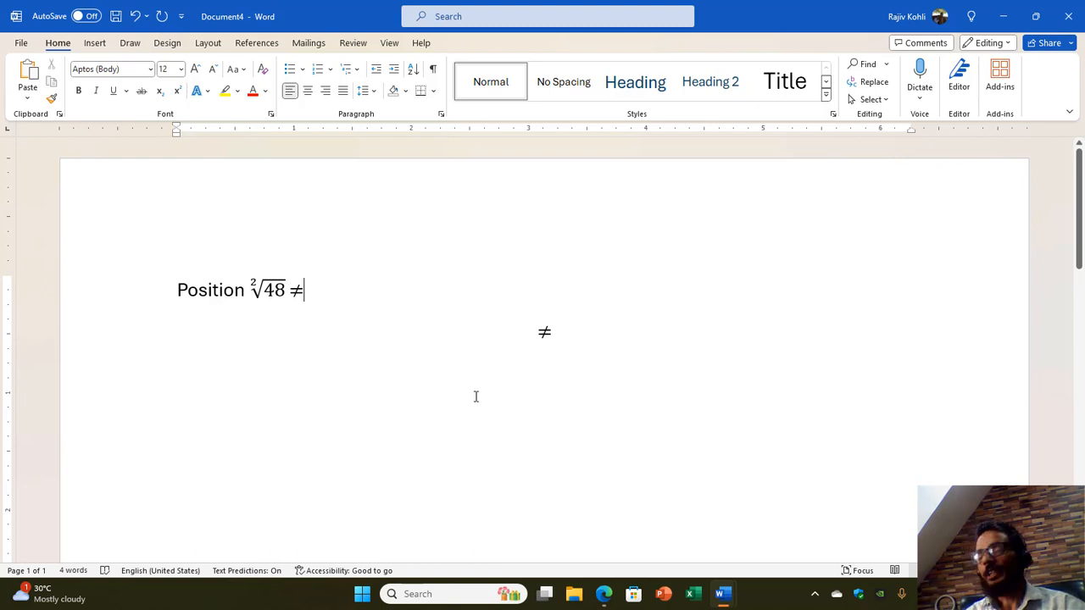
# Create a new blank document and insert the division sign ÷ as a symbol.
pyautogui.hotkey('ctrl', 'n')
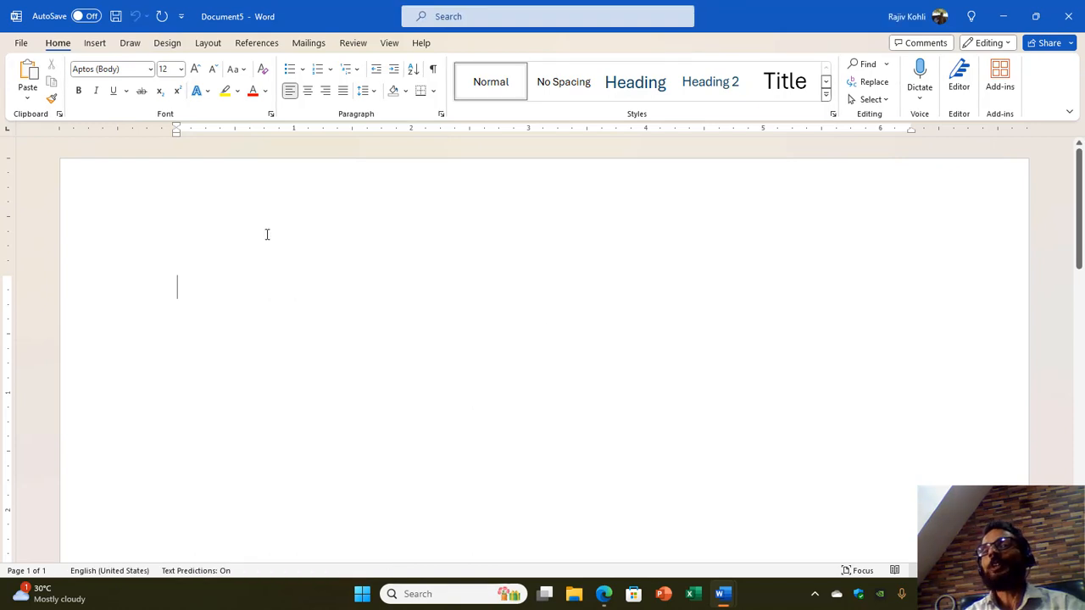
pyautogui.click(90, 43)
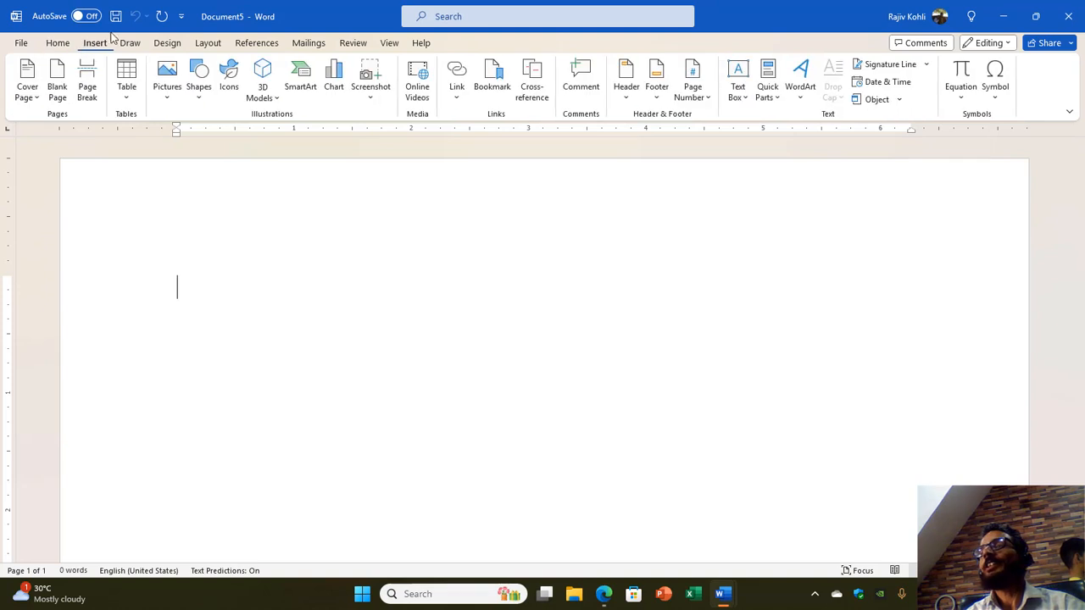
pyautogui.click(994, 95)
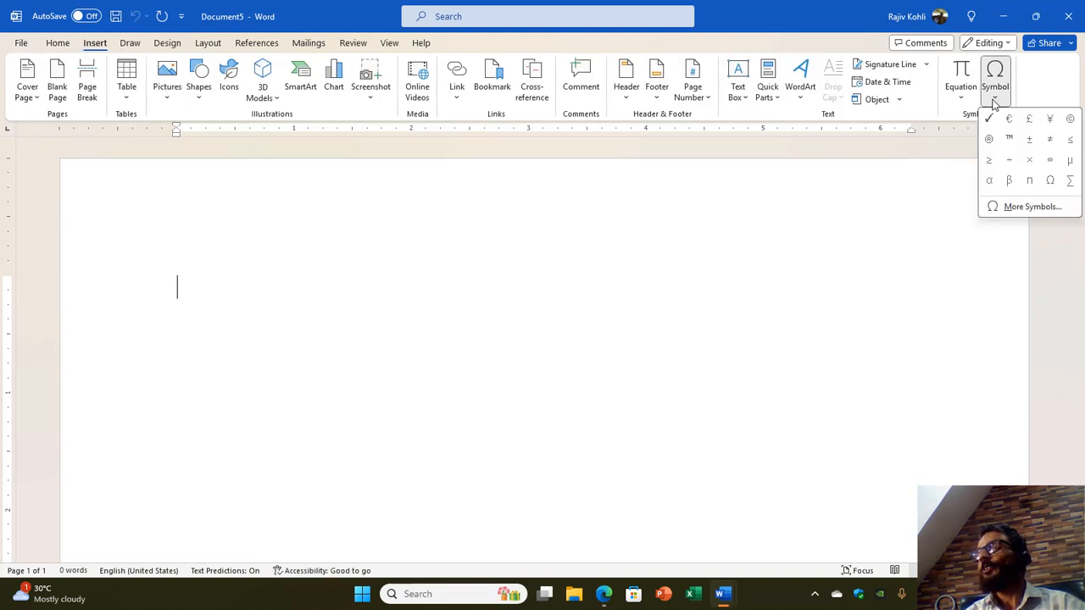
pyautogui.click(1009, 161)
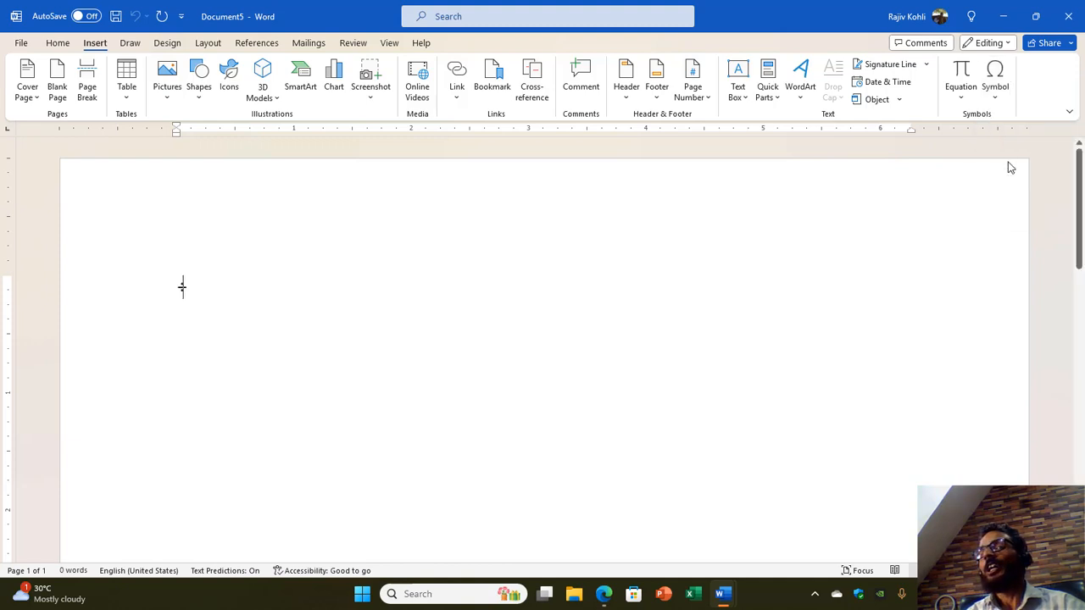
# Undo the division sign insertion and browse the normal-text characters in the full set of symbols.
pyautogui.hotkey('ctrl', 'z')
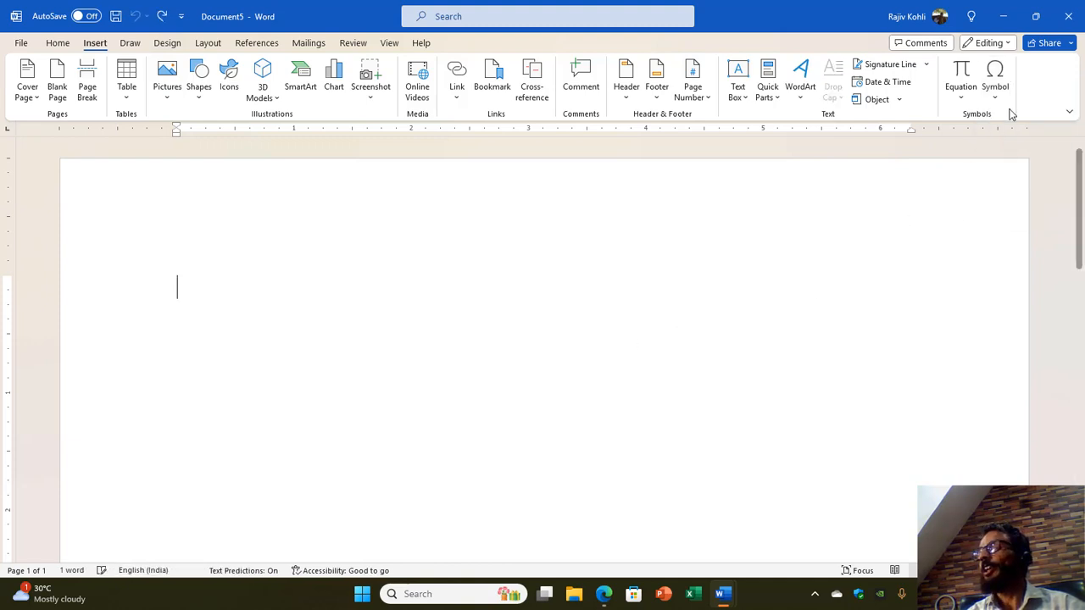
pyautogui.click(995, 87)
pyautogui.click(1017, 208)
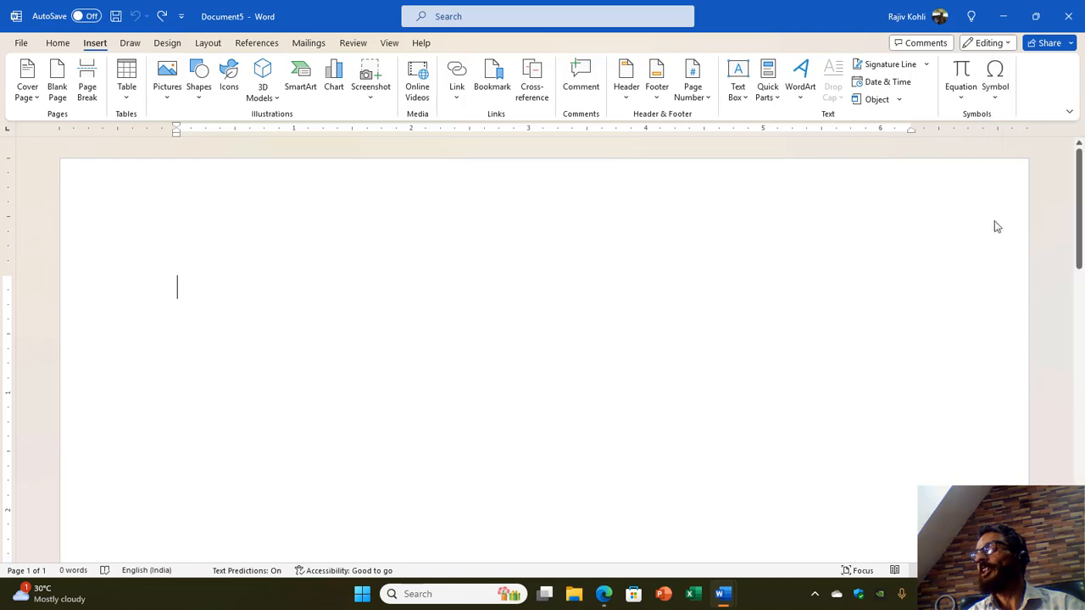
pyautogui.moveTo(719, 237); pyautogui.dragTo(717, 217)
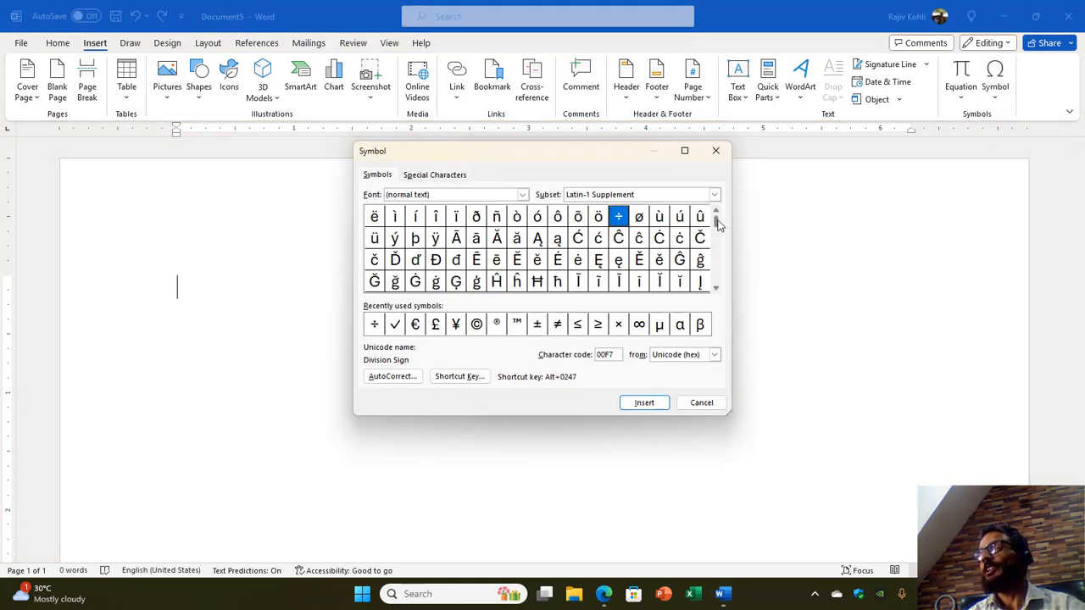
pyautogui.click(715, 289)
pyautogui.click(715, 288)
pyautogui.click(716, 288)
pyautogui.click(715, 288)
pyautogui.moveTo(716, 289); pyautogui.dragTo(716, 288)
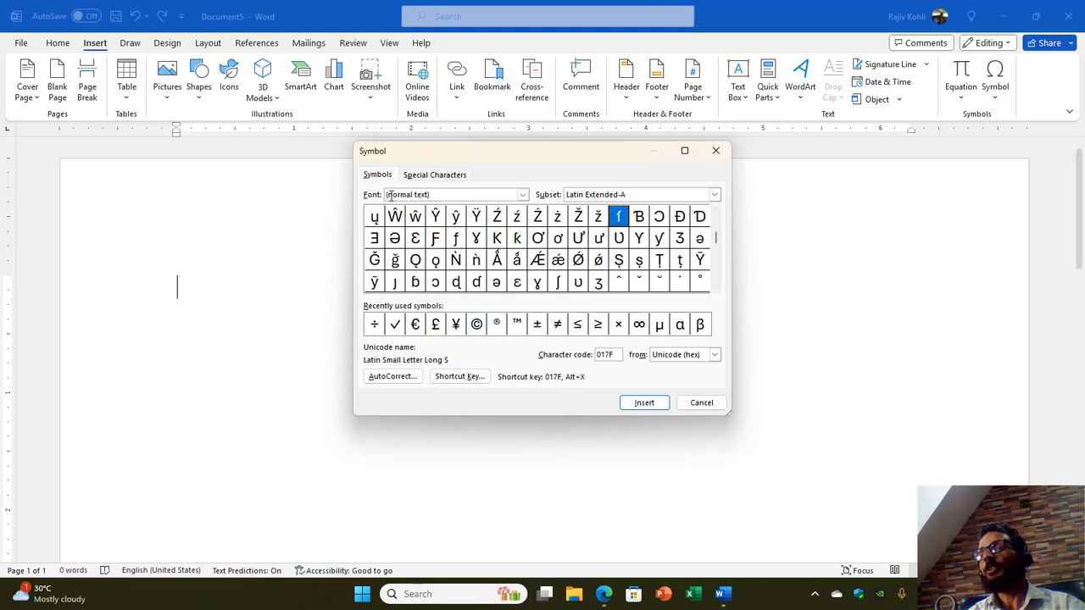
pyautogui.click(716, 289)
pyautogui.moveTo(716, 290); pyautogui.dragTo(715, 289)
# Switch the symbol font to Abel and look through its characters from Basic Latin.
pyautogui.click(525, 197)
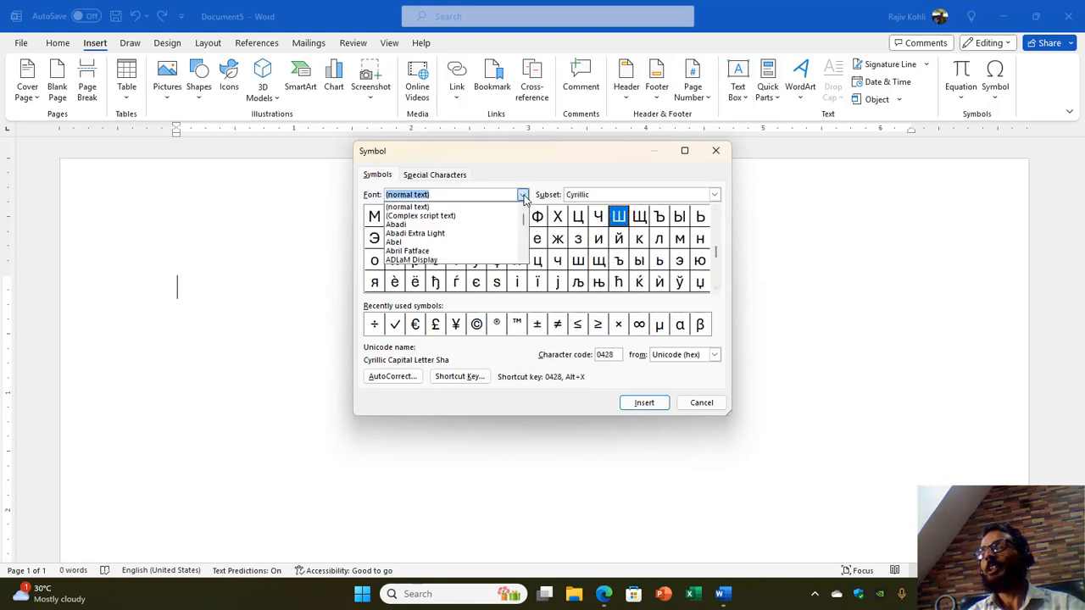
pyautogui.click(495, 243)
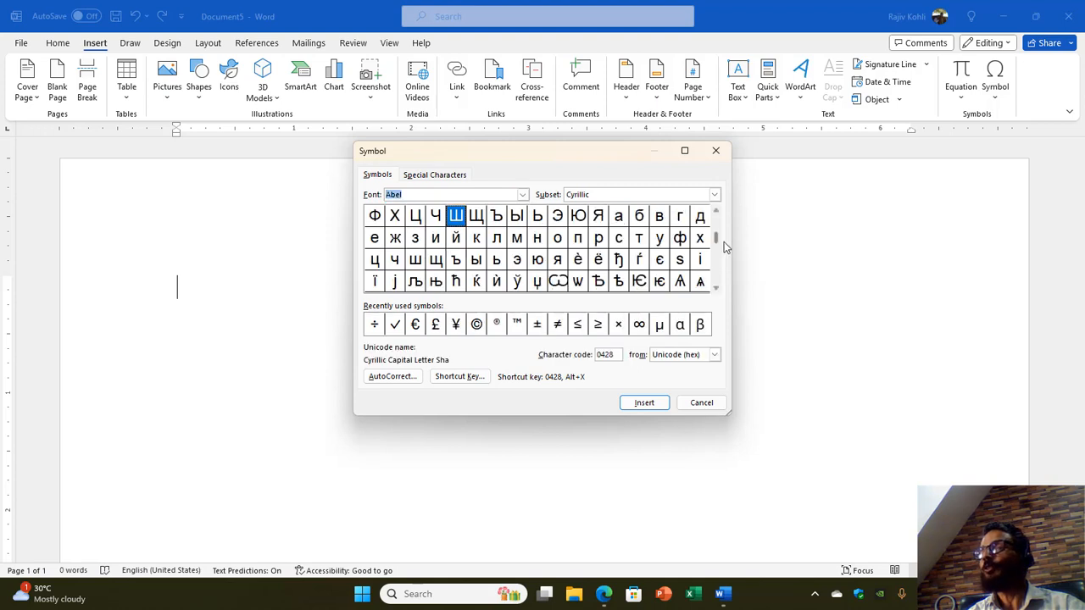
pyautogui.moveTo(716, 238); pyautogui.dragTo(717, 218)
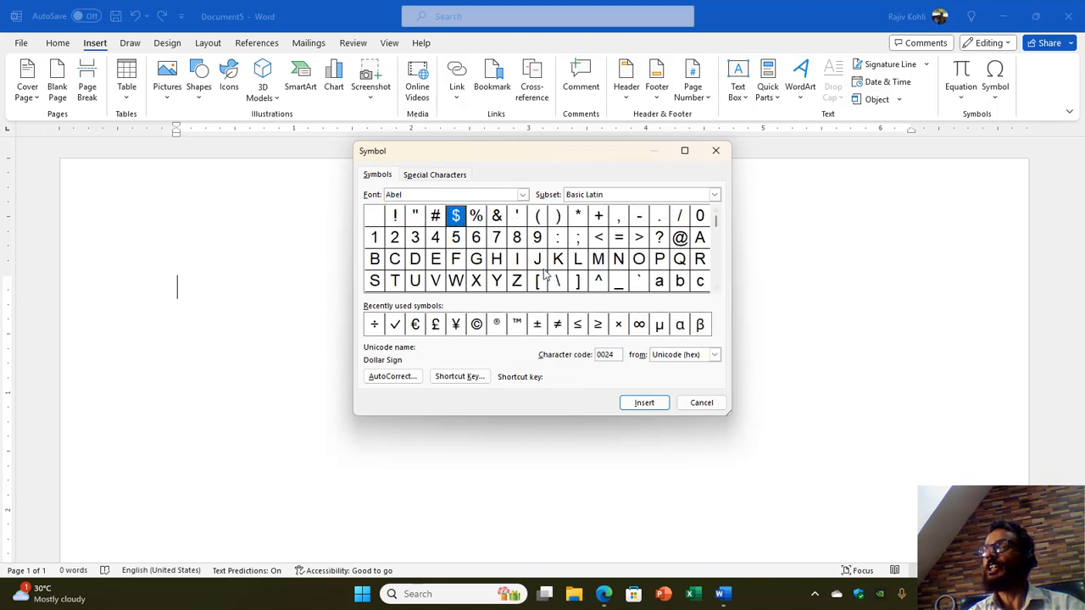
# Find the Webdings font and set it as the symbol font.
pyautogui.click(525, 196)
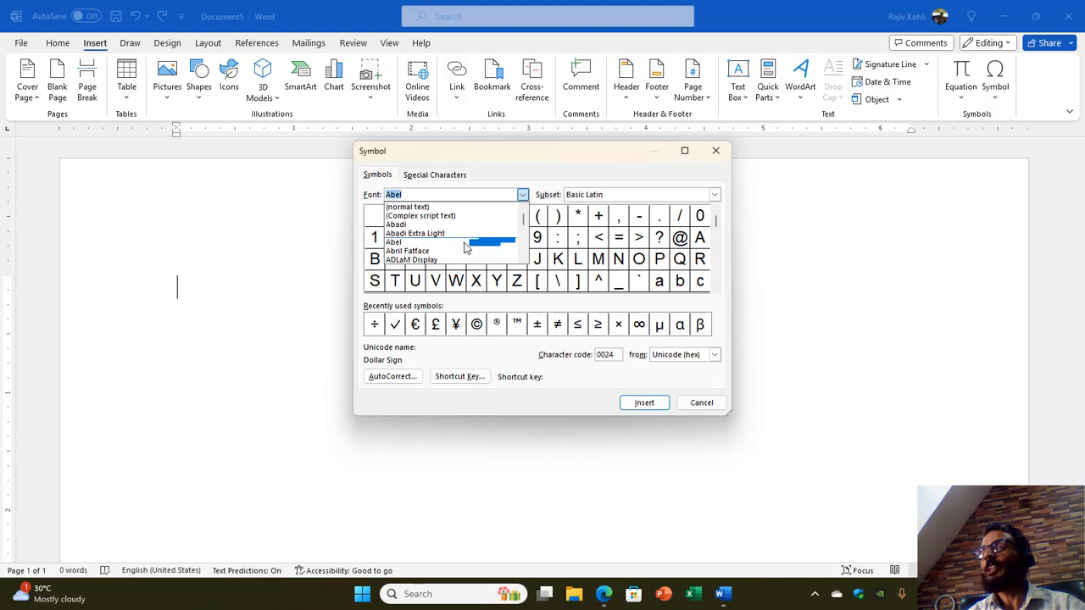
pyautogui.scroll(-5, 466, 242)
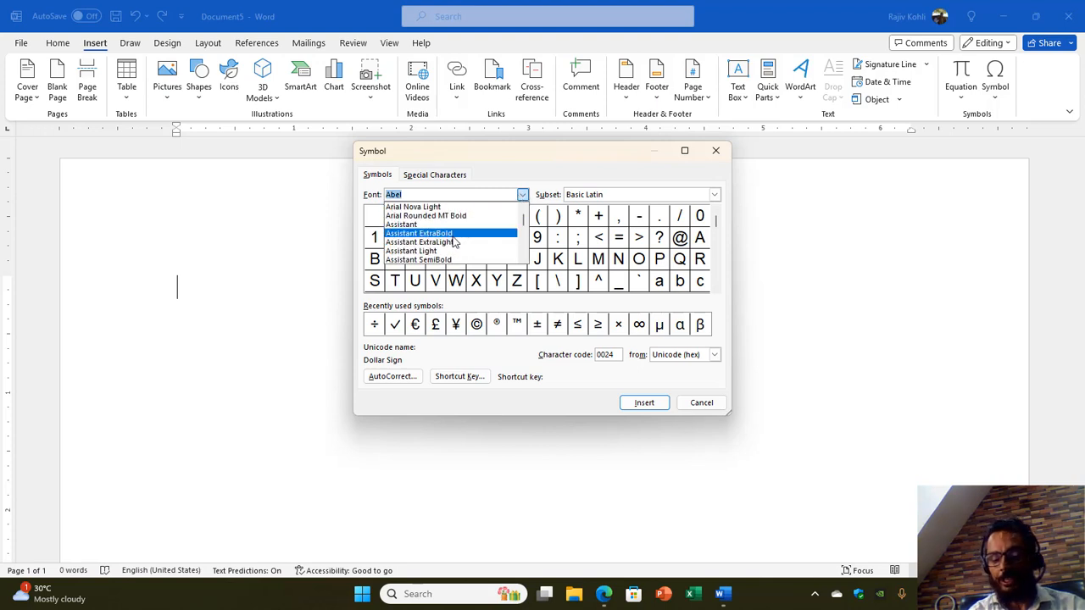
pyautogui.write('kun')
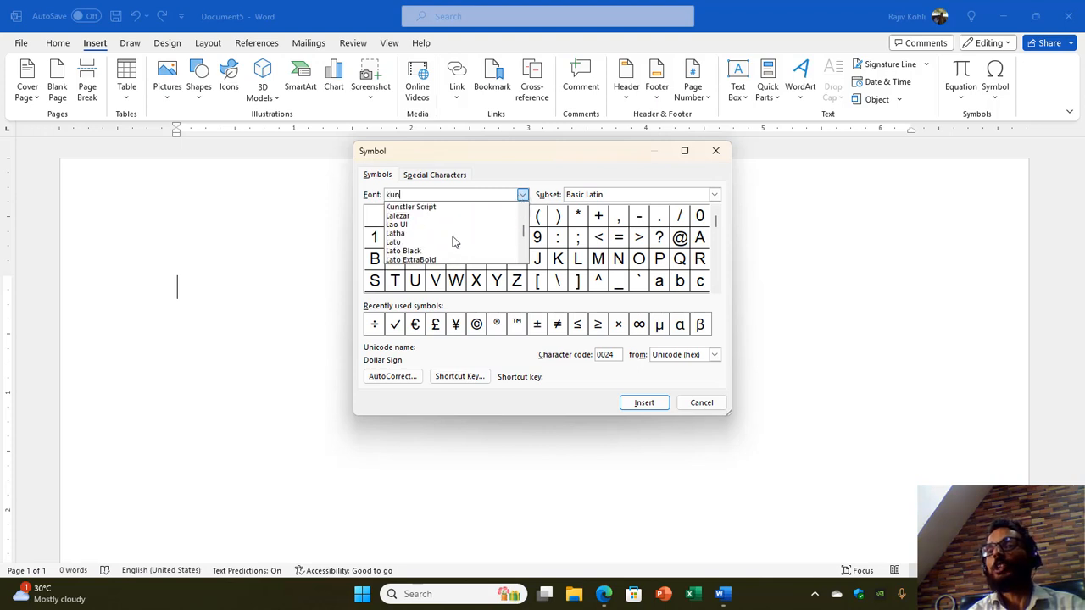
pyautogui.press('BackSpace')
pyautogui.press('BackSpace')
pyautogui.press('BackSpace')
pyautogui.write('we')
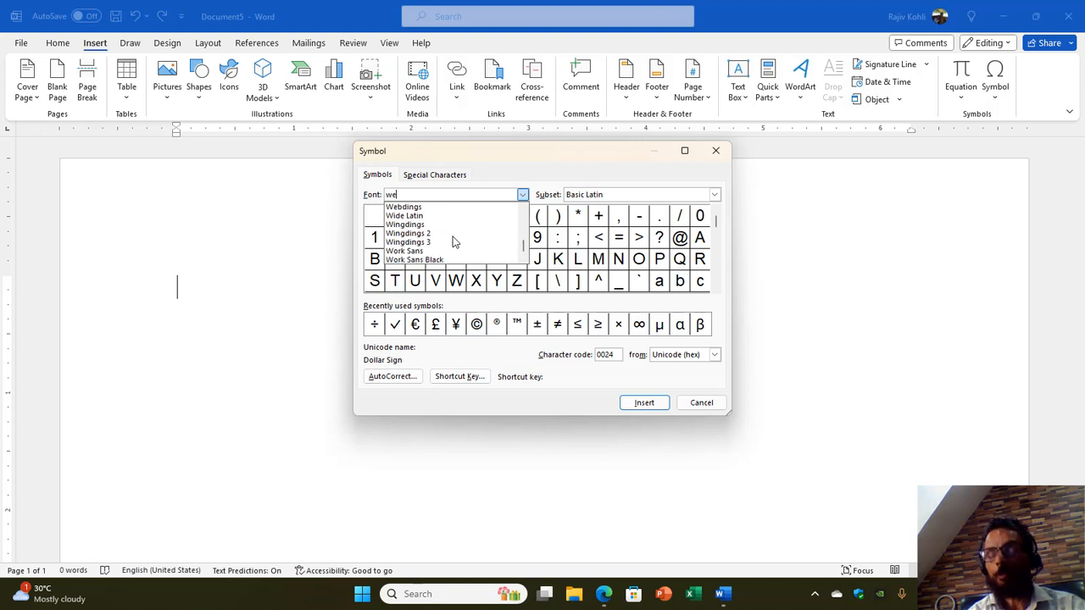
pyautogui.write('b')
pyautogui.click(441, 207)
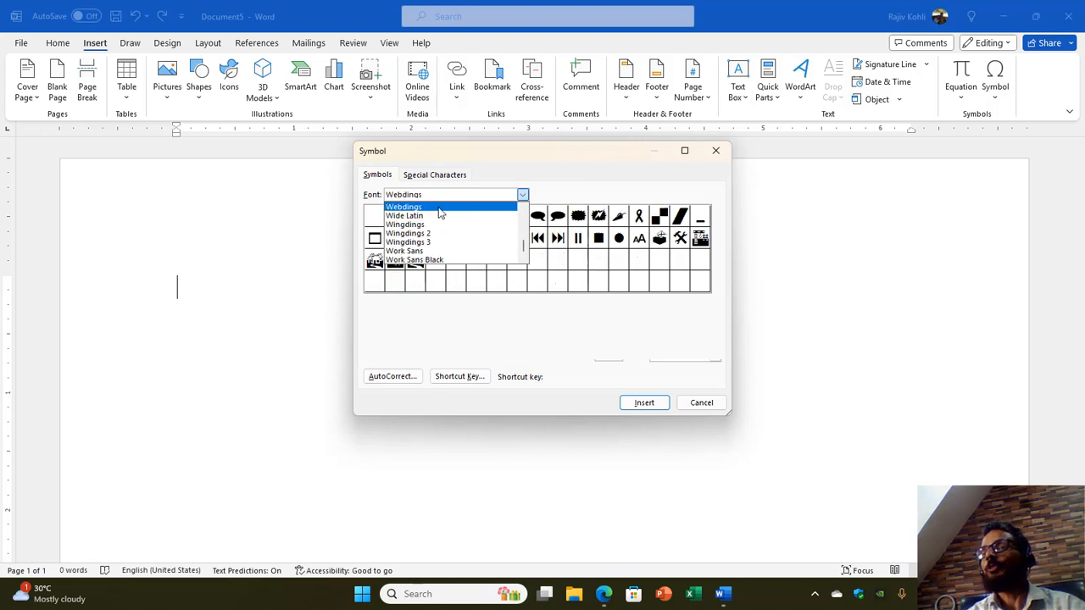
# Insert the Webdings trophy symbol, character code 37, into the document and undo the insertion.
pyautogui.click(495, 217)
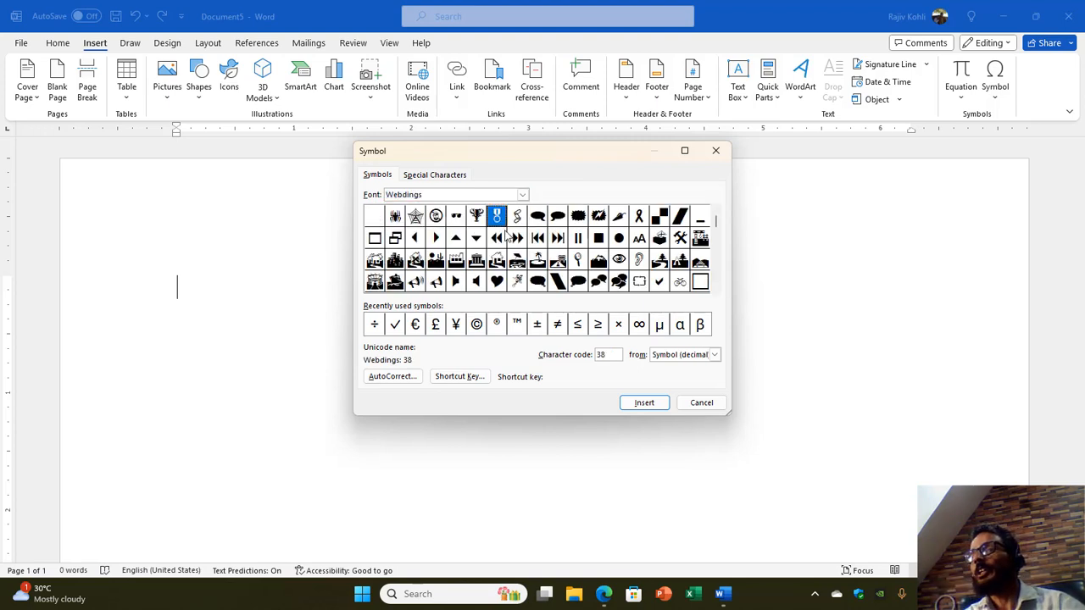
pyautogui.click(477, 217)
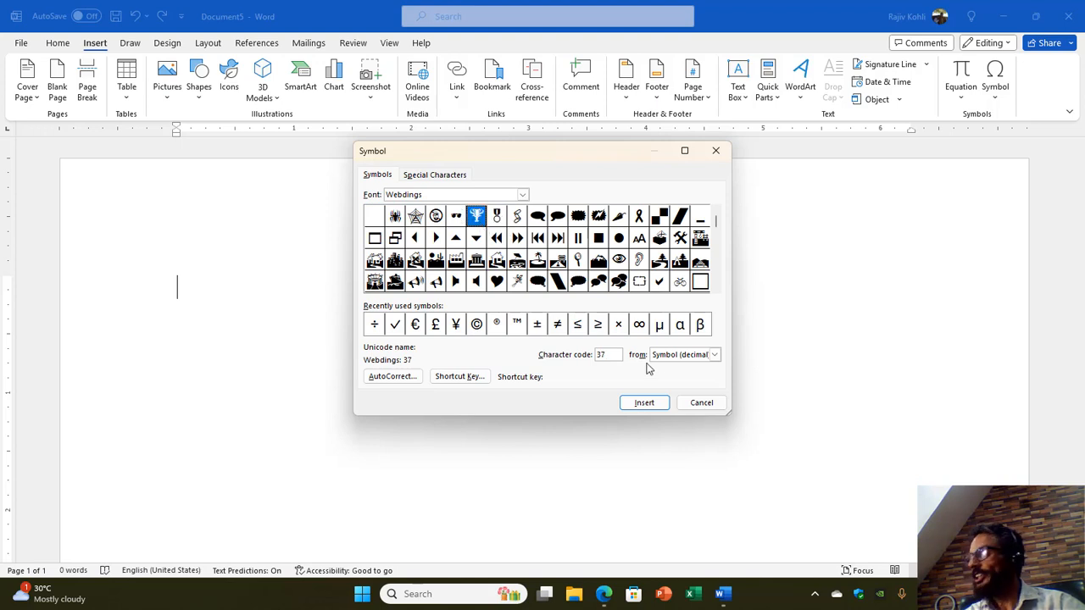
pyautogui.click(647, 402)
pyautogui.click(701, 403)
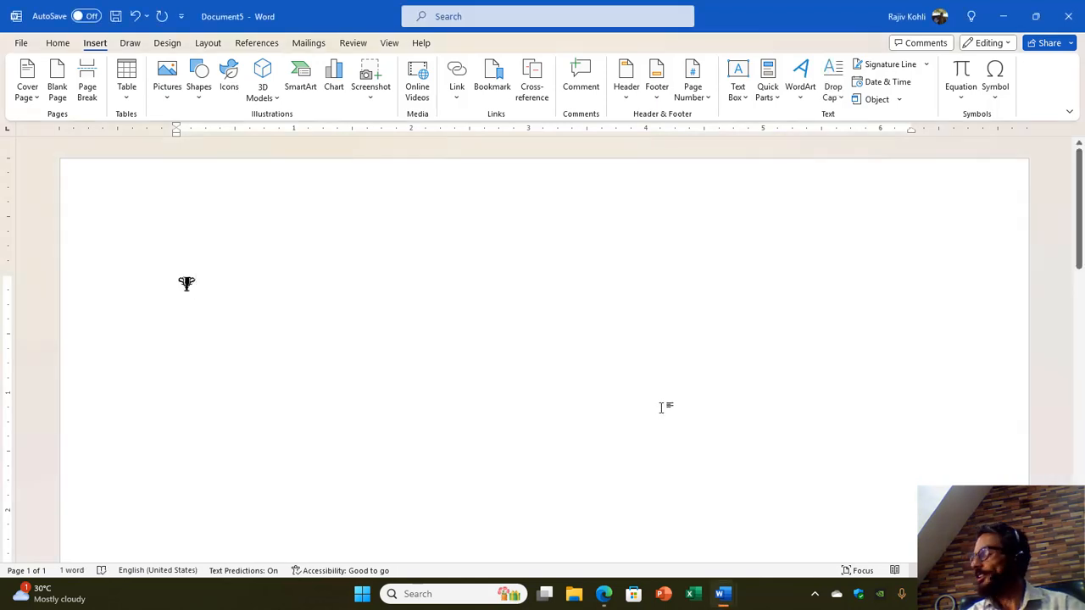
pyautogui.hotkey('ctrl', 'z')
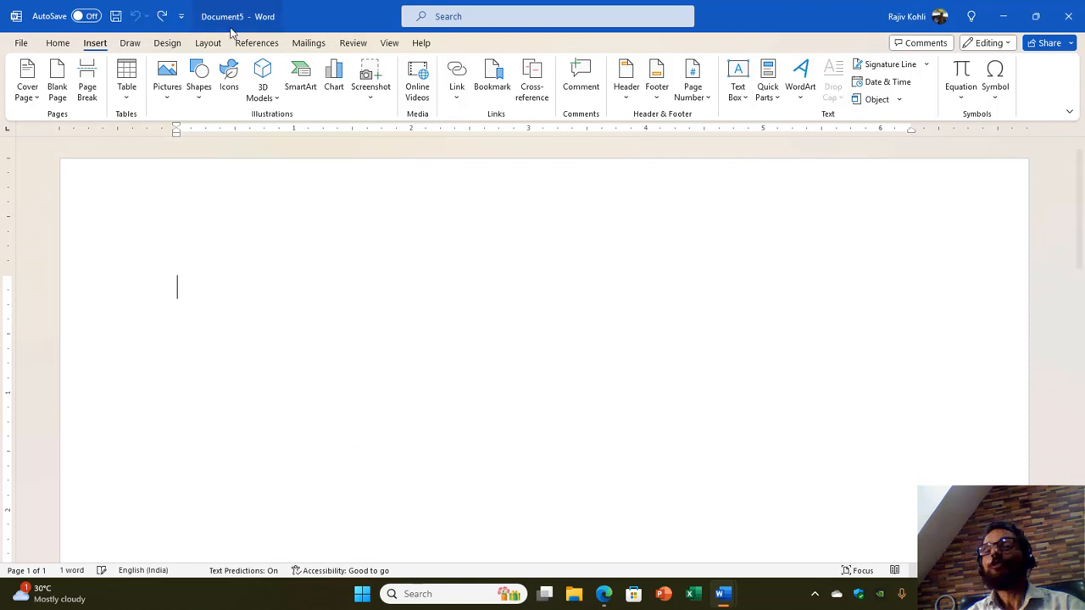
# Examine the fonts available for the document text without changing the current font.
pyautogui.click(54, 44)
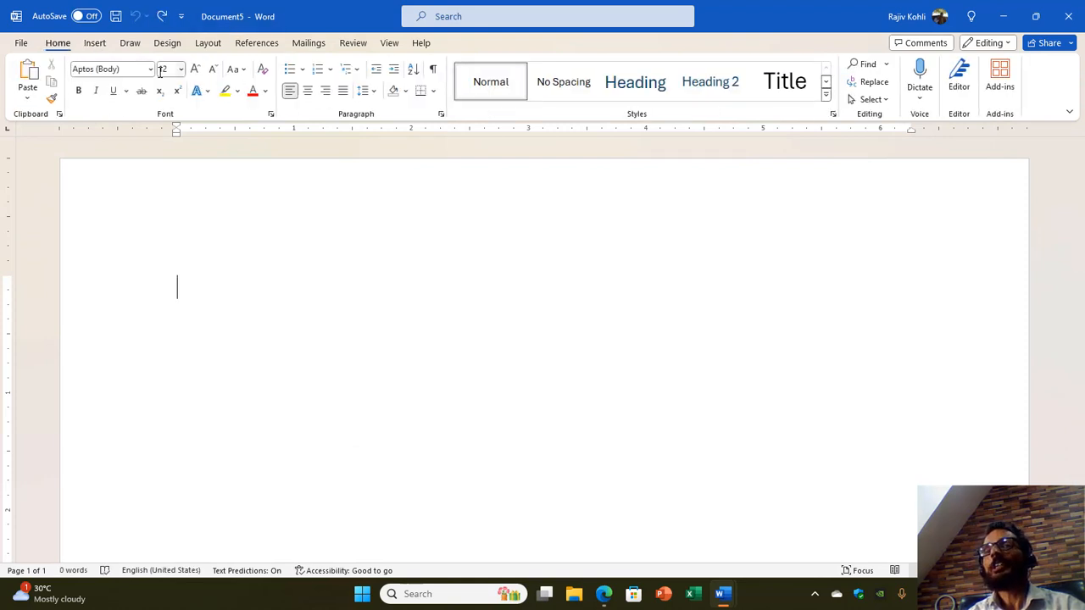
pyautogui.click(150, 69)
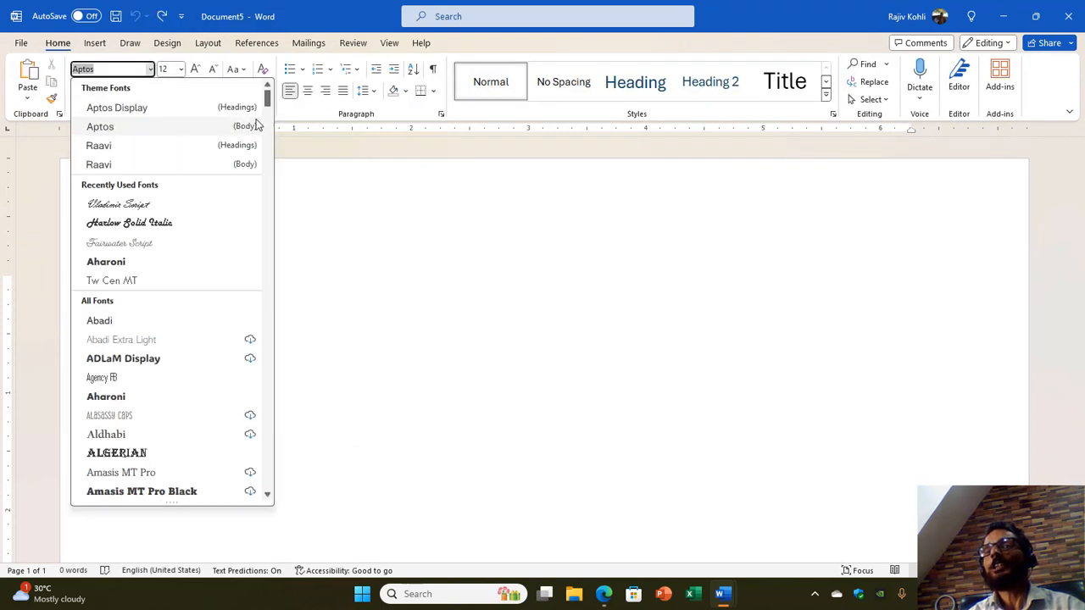
pyautogui.moveTo(269, 100); pyautogui.dragTo(272, 293)
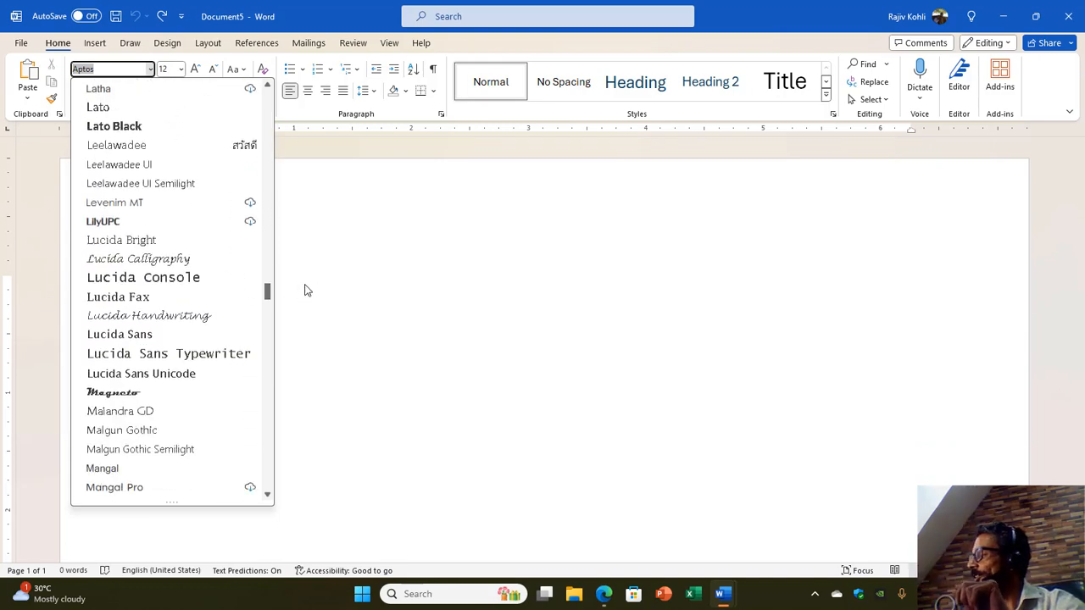
pyautogui.scroll(-4, 206, 262)
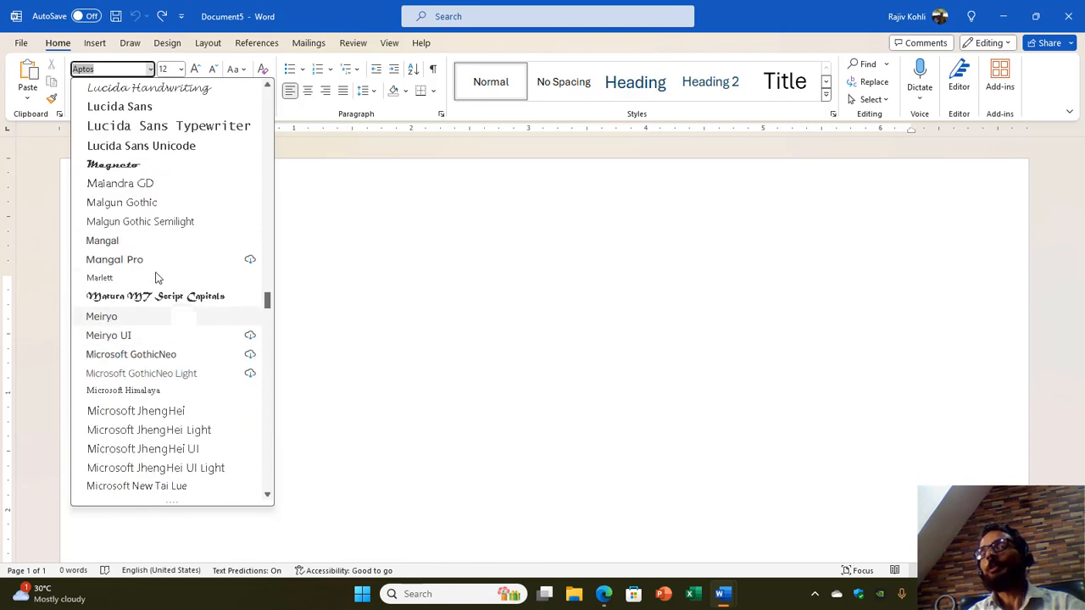
pyautogui.click(383, 279)
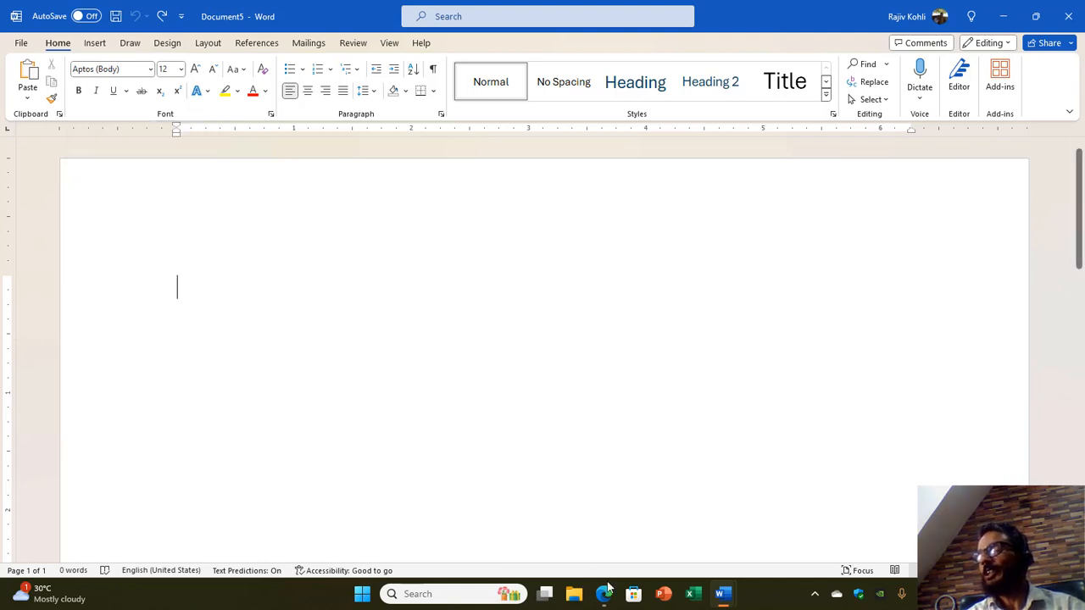
# Switch to the Edge browser, search for "google translate" in a new tab, and open Google Translate.
pyautogui.click(604, 596)
pyautogui.click(585, 12)
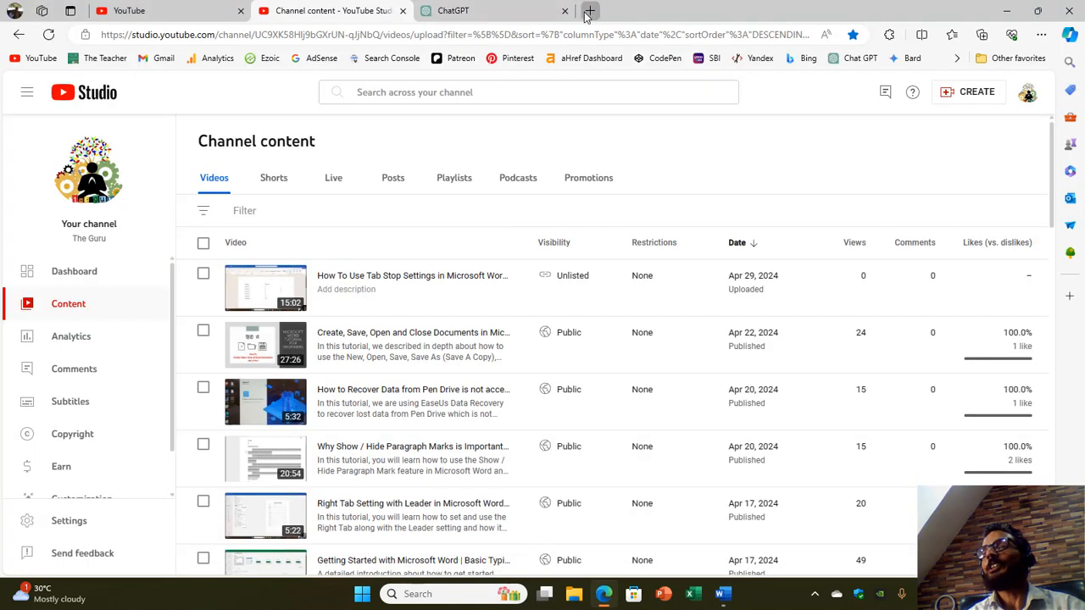
pyautogui.write('go')
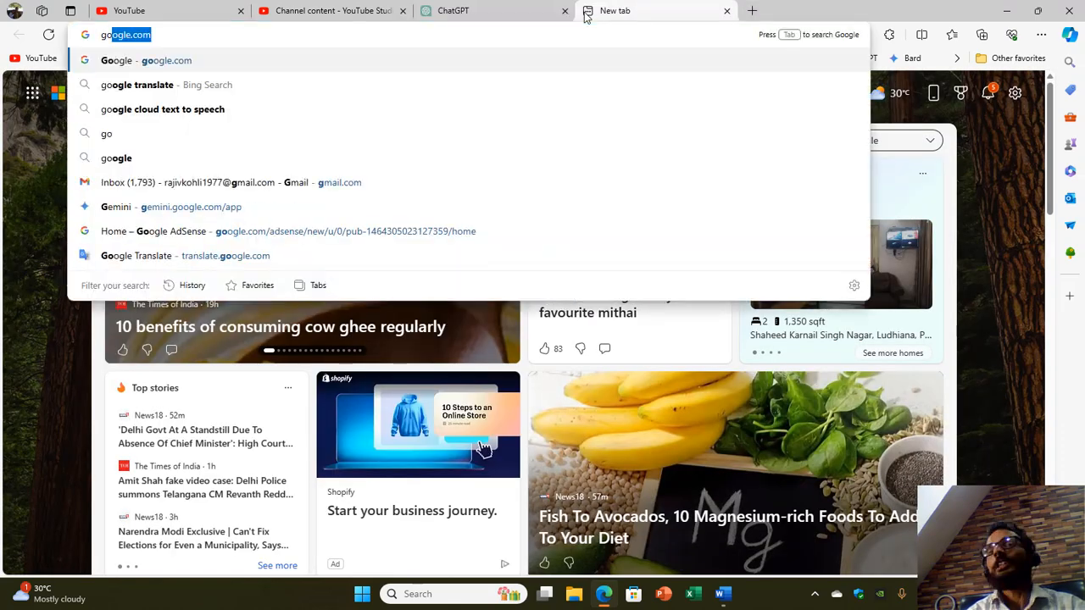
pyautogui.write('ogle translate')
pyautogui.press('Return')
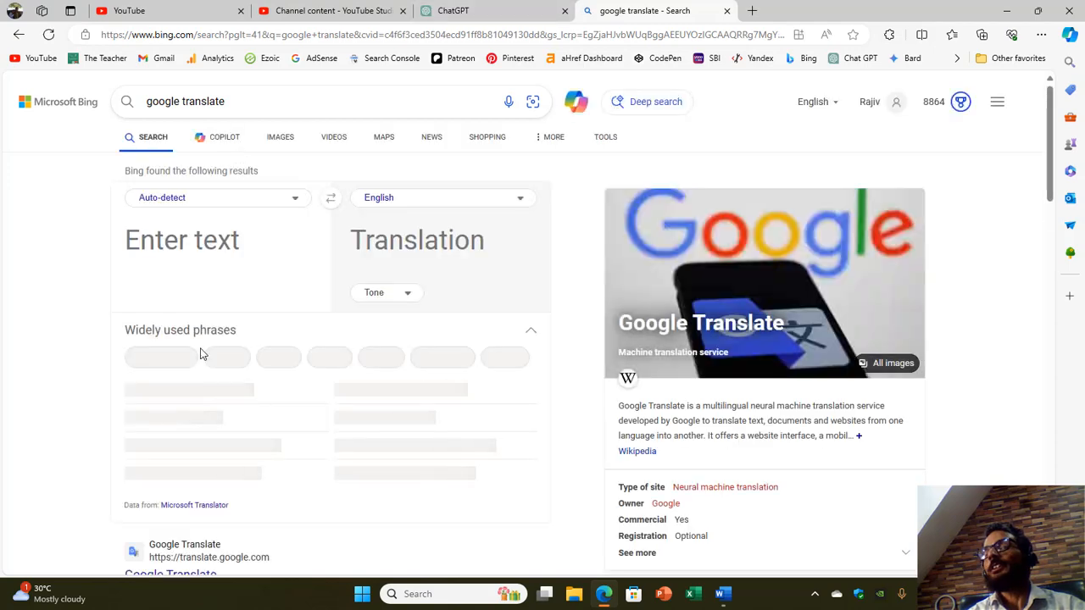
pyautogui.scroll(-2, 198, 354)
pyautogui.click(189, 416)
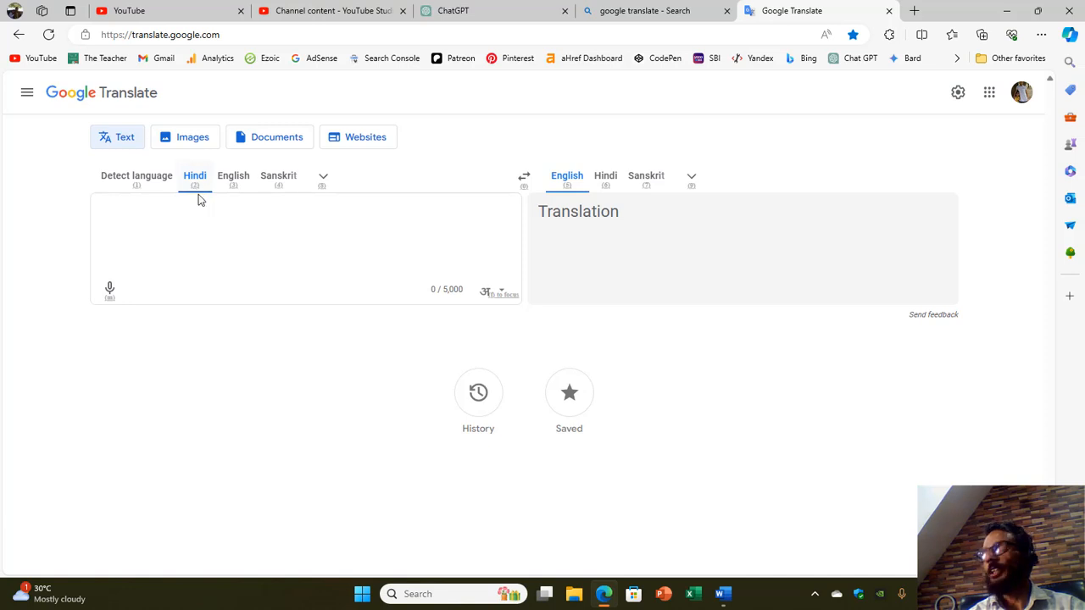
# Enter the Hindi sentence "आप का क्या हाल चाल है?" phonetically as the text to translate.
pyautogui.write('aap ky')
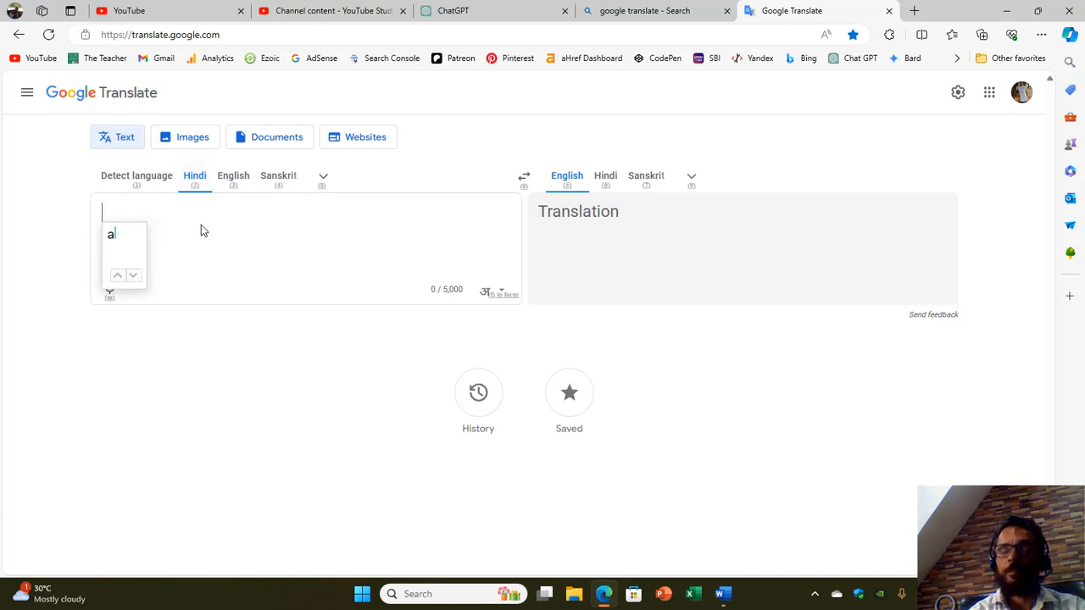
pyautogui.press('BackSpace')
pyautogui.write('a ka')
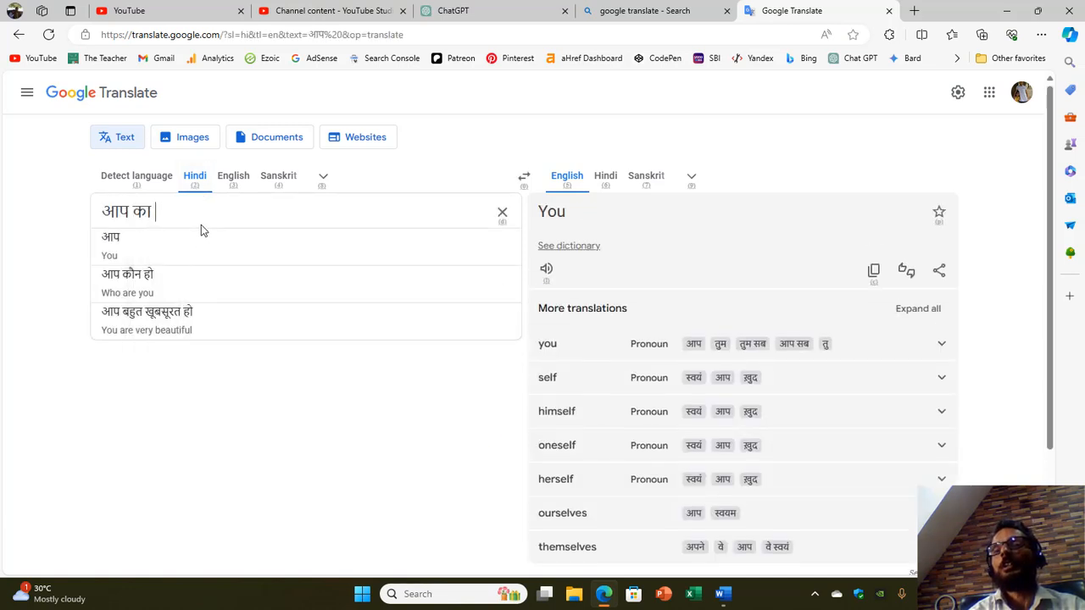
pyautogui.press('BackSpace')
pyautogui.write('ya ')
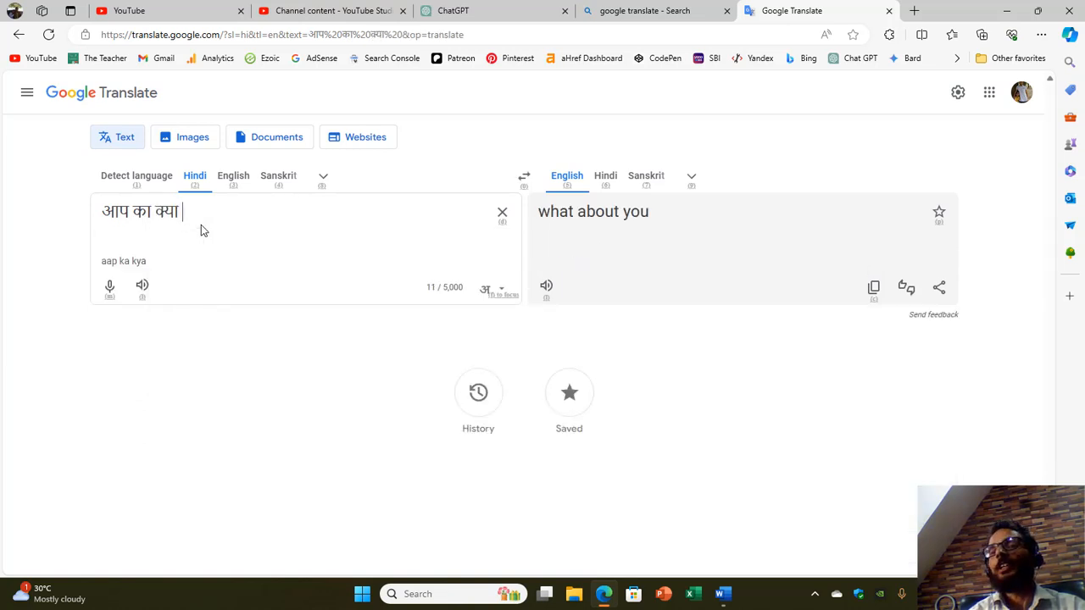
pyautogui.write('haal chaal hai')
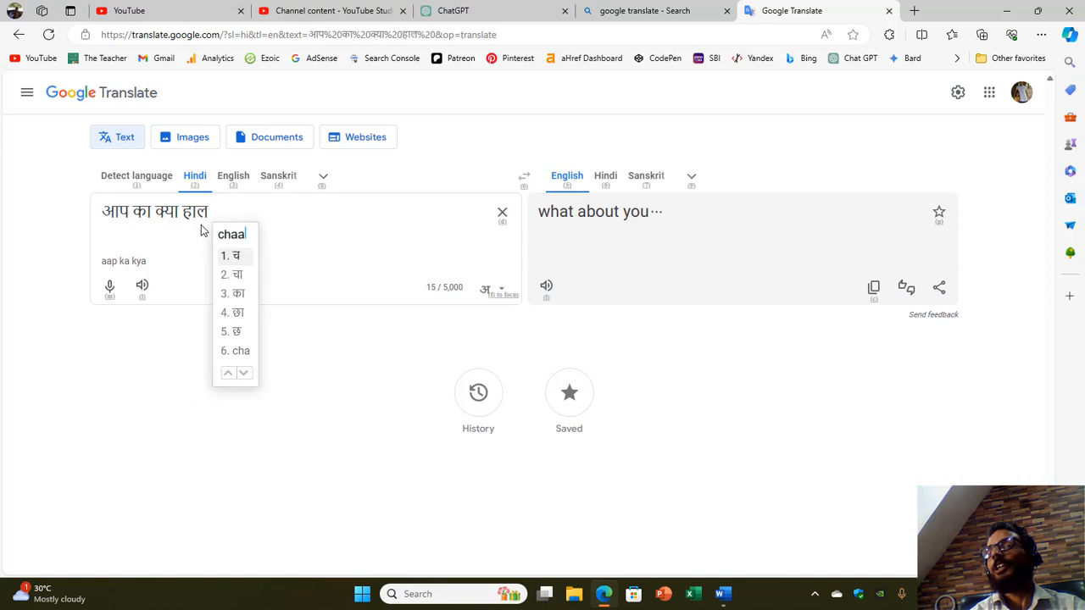
pyautogui.write('?')
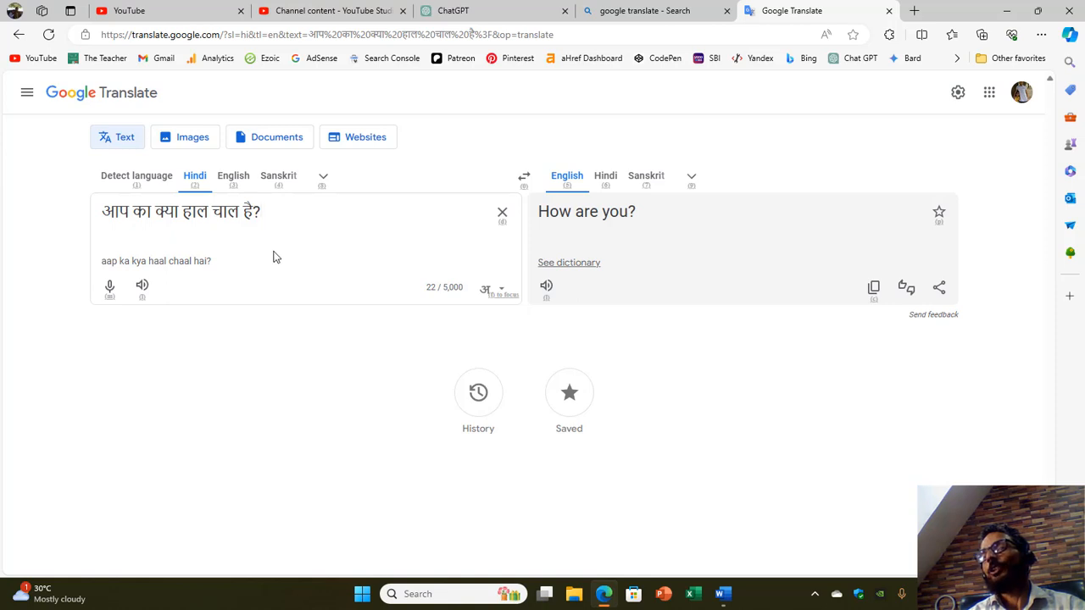
# Copy the whole Hindi sentence and paste it into the blank Word document.
pyautogui.hotkey('ctrl', 'a')
pyautogui.hotkey('ctrl', 'c')
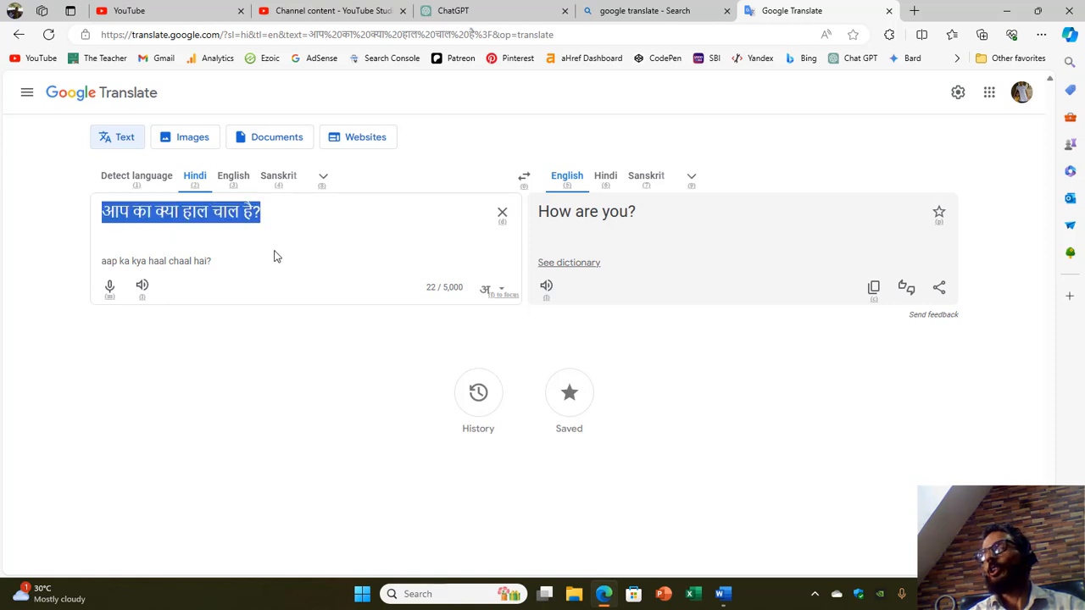
pyautogui.click(723, 594)
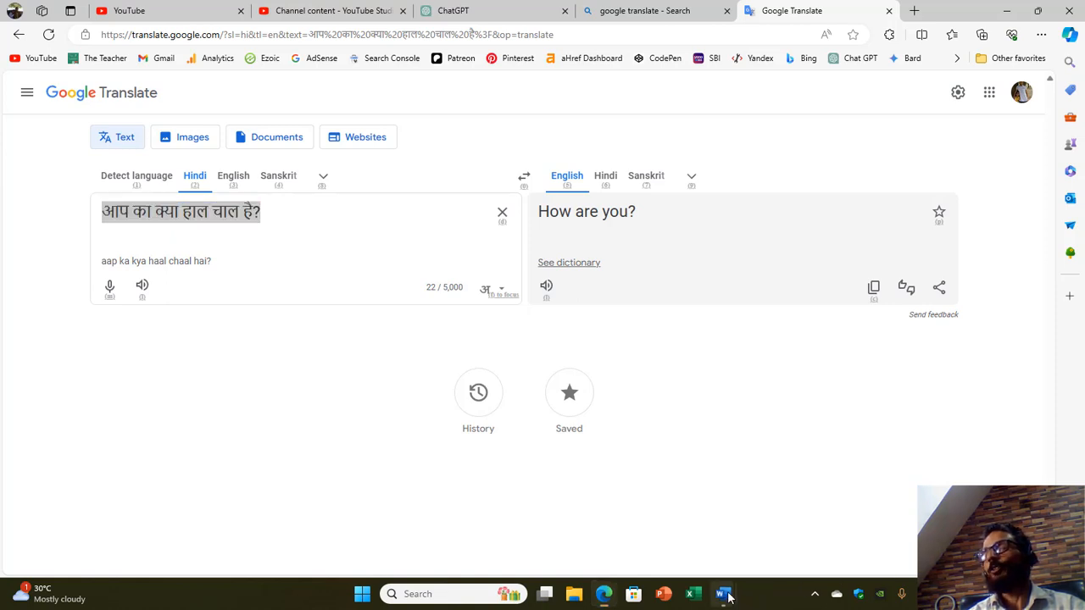
pyautogui.click(679, 476)
pyautogui.hotkey('ctrl', 'v')
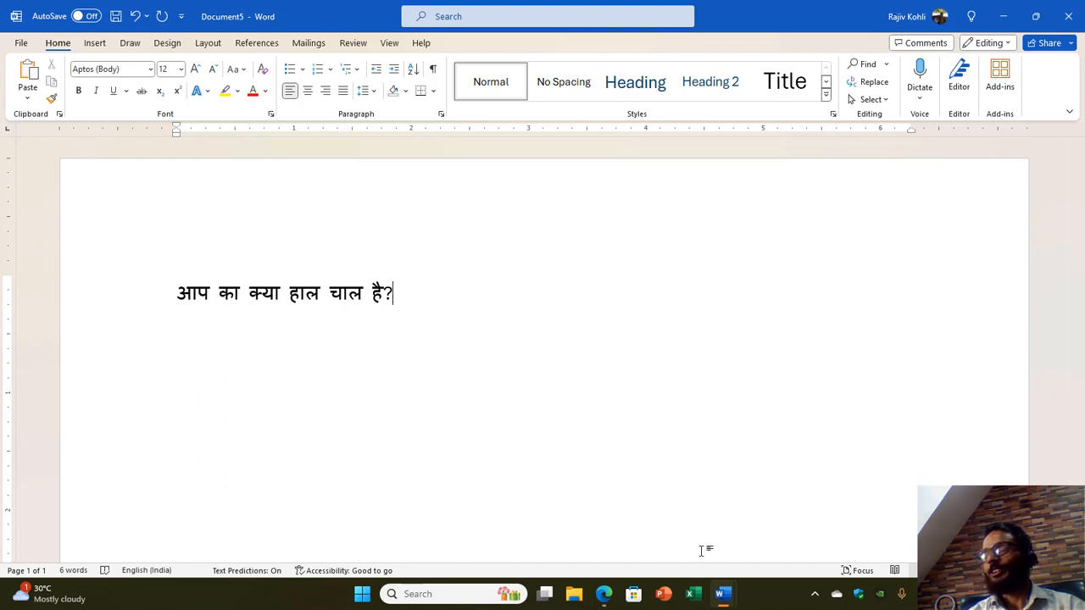
# Switch back to Google Translate in Edge and set the source language to Punjabi.
pyautogui.click(604, 593)
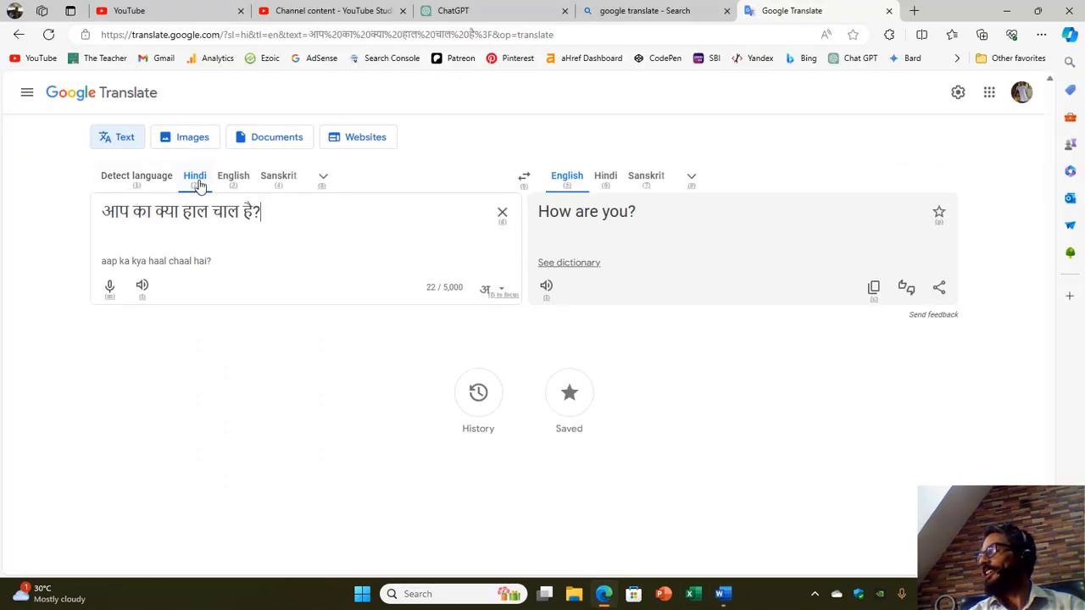
pyautogui.click(324, 178)
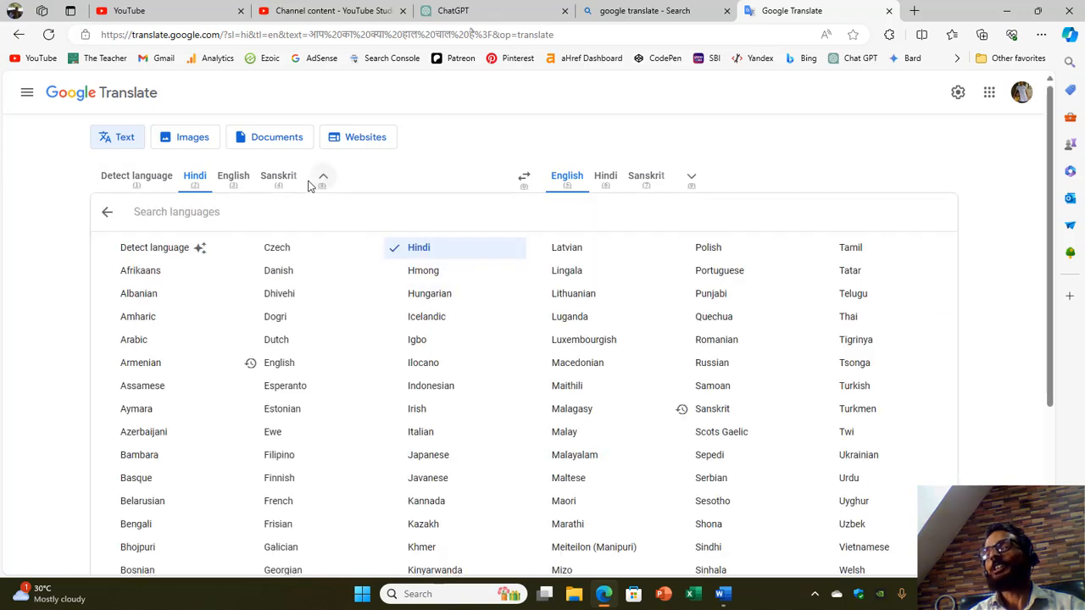
pyautogui.scroll(-3, 424, 326)
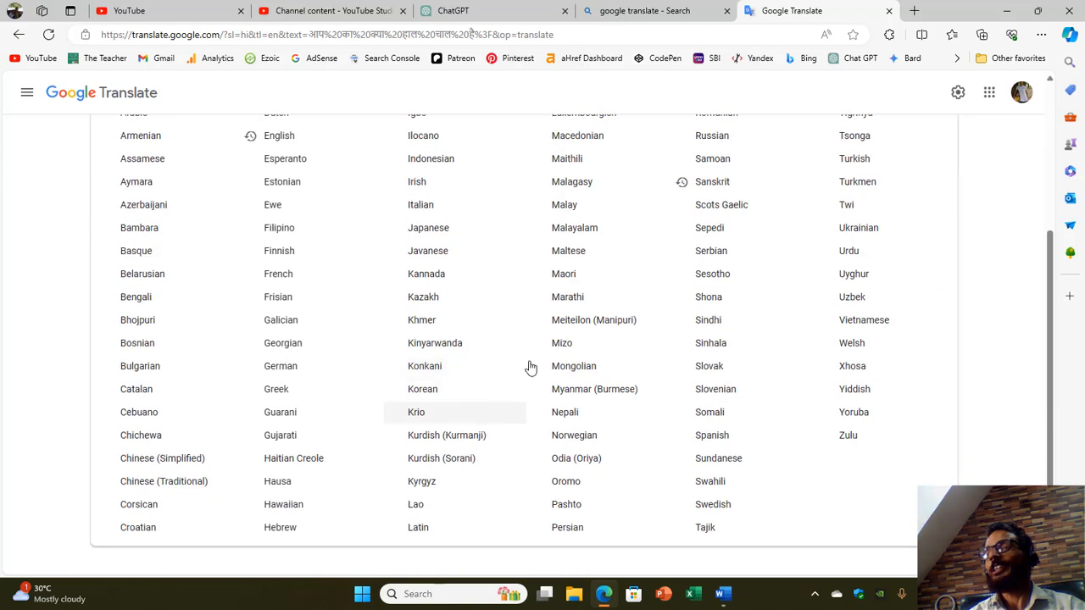
pyautogui.scroll(2, 751, 201)
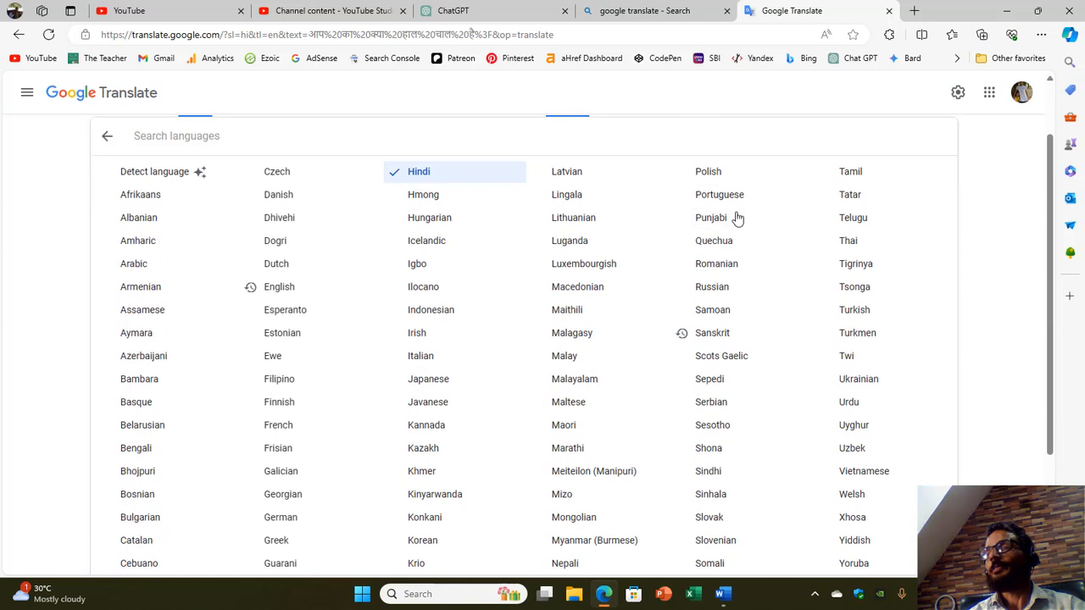
pyautogui.click(723, 222)
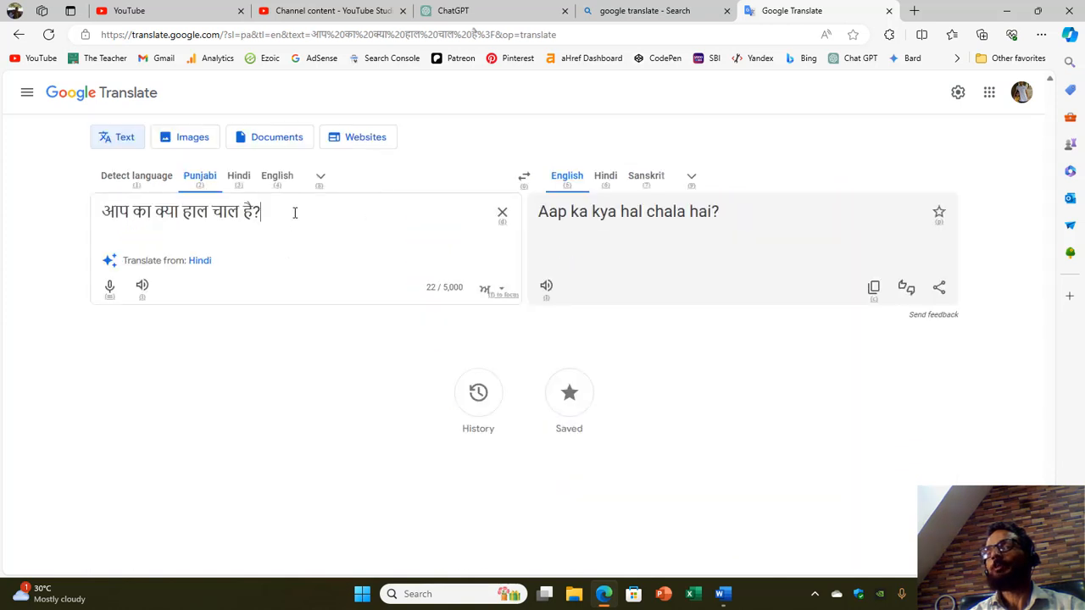
# Replace the Hindi source text with the phonetically entered Punjabi sentence "ਤੁਹਾਡਾ ਕਿ ਹਾਲ ਚਾਲ ਹੈ?".
pyautogui.hotkey('ctrl', 'a')
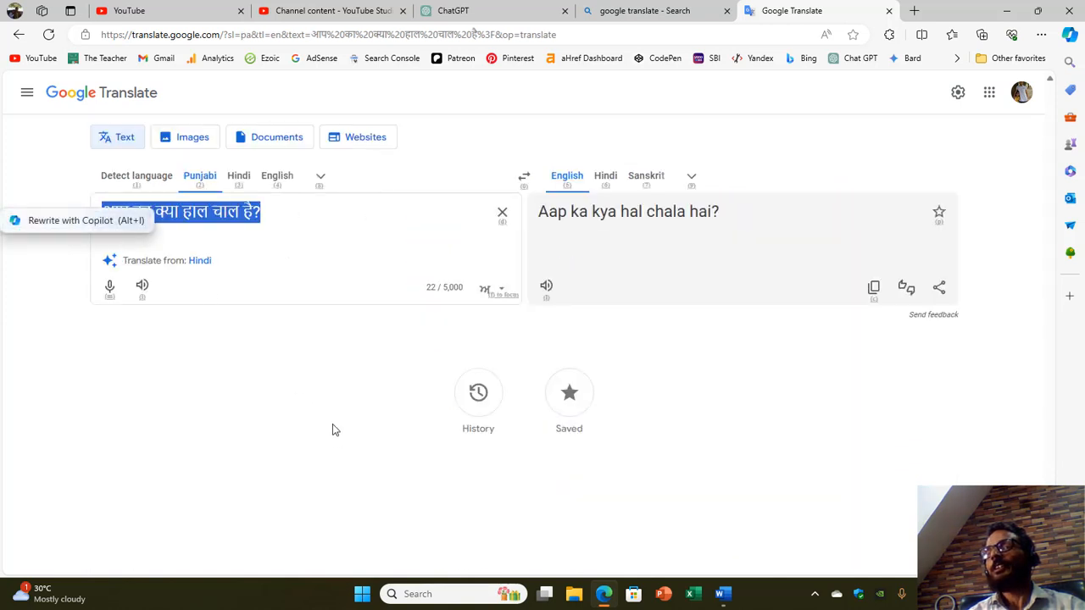
pyautogui.click(295, 227)
pyautogui.hotkey('ctrl', 'a')
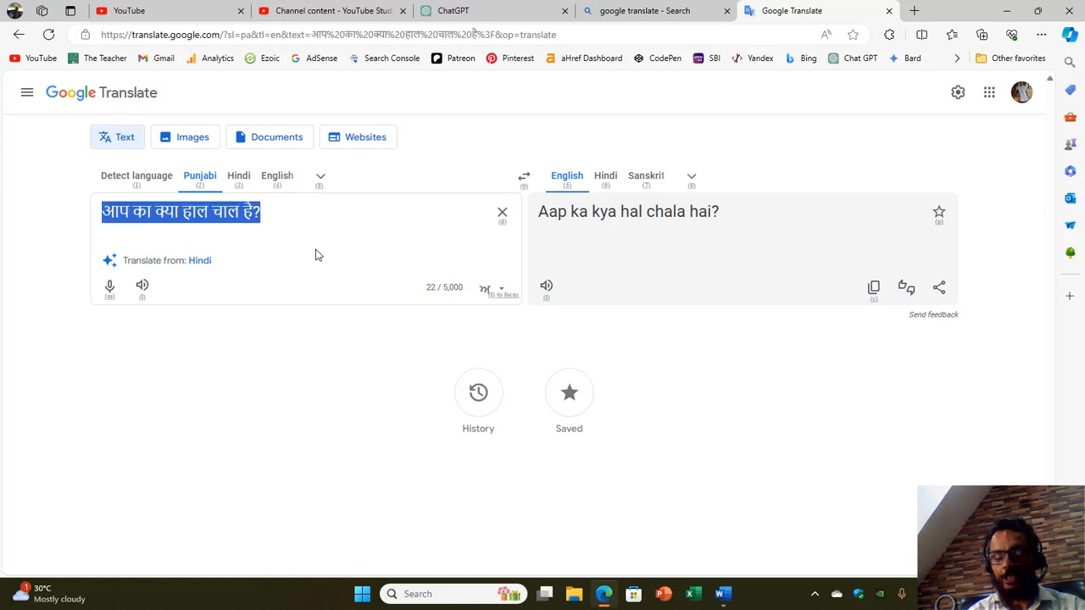
pyautogui.write('t')
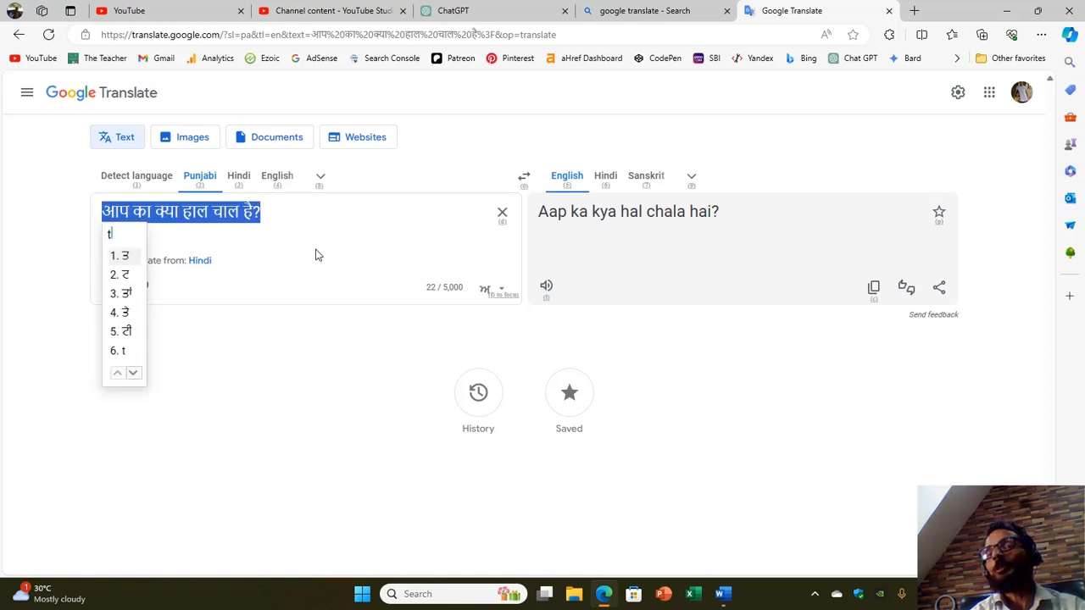
pyautogui.write('uhada k')
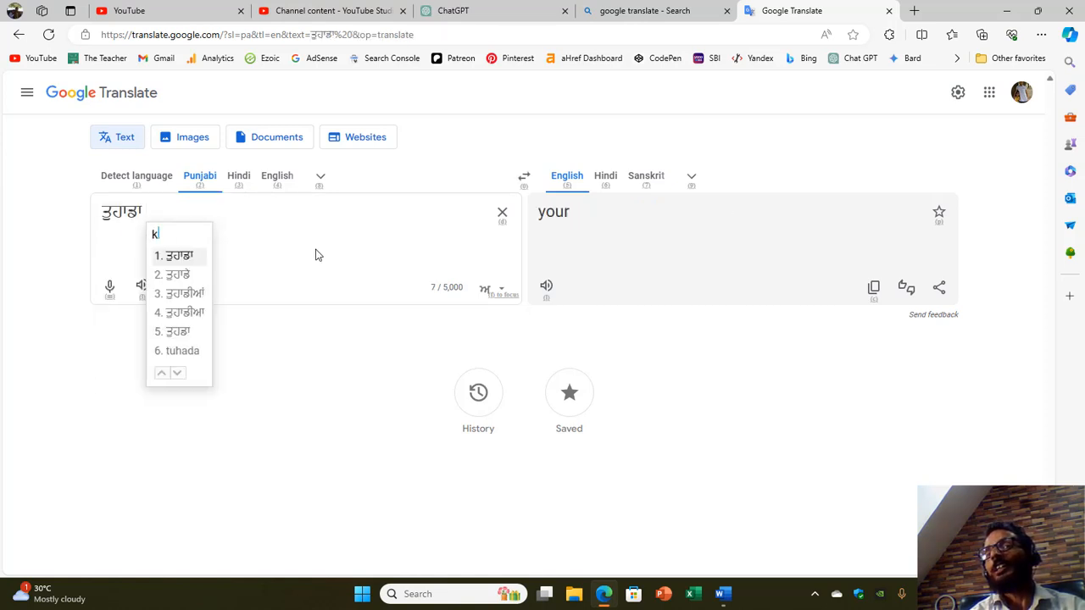
pyautogui.write('i haal ')
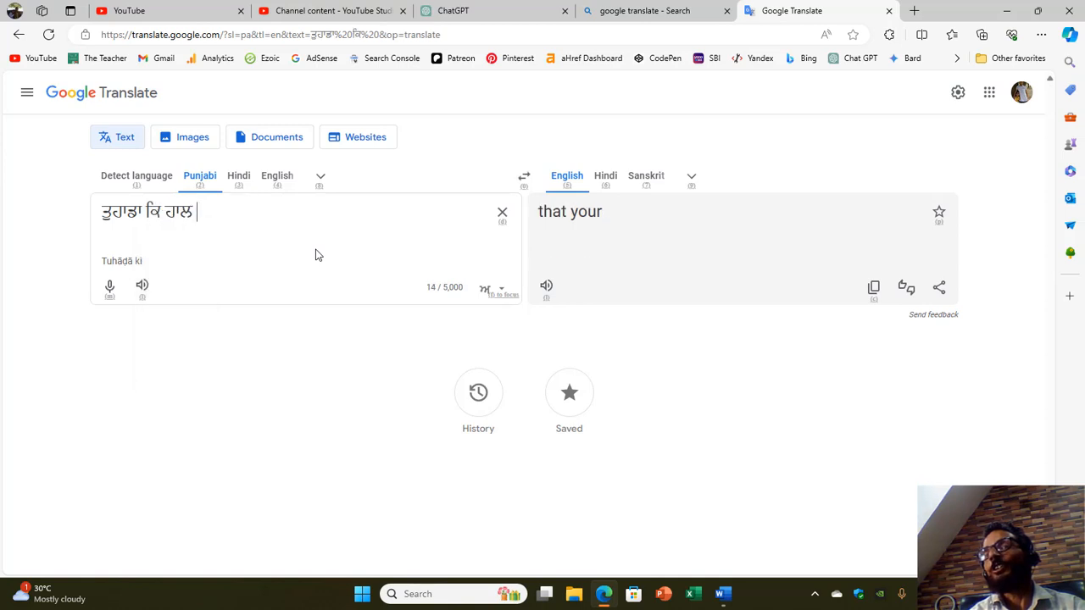
pyautogui.write('c')
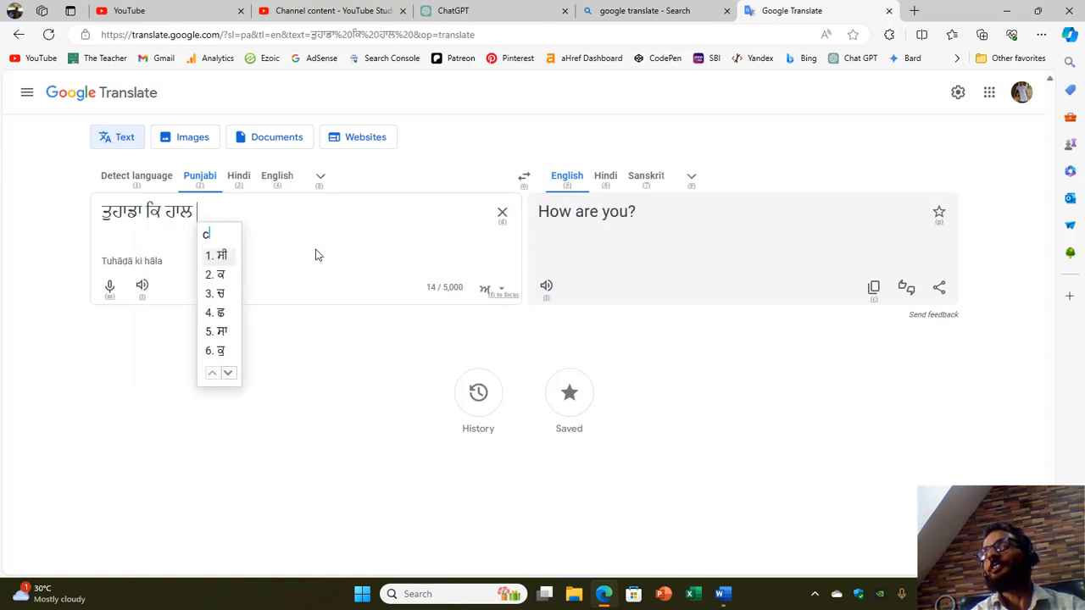
pyautogui.write('haal a')
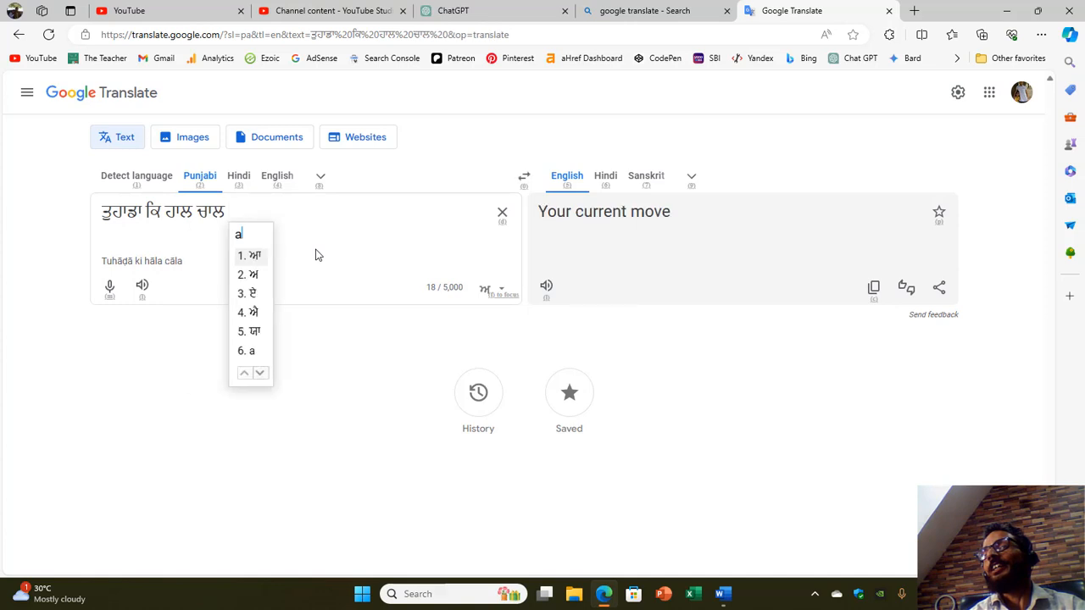
pyautogui.press('BackSpace')
pyautogui.write('hai?')
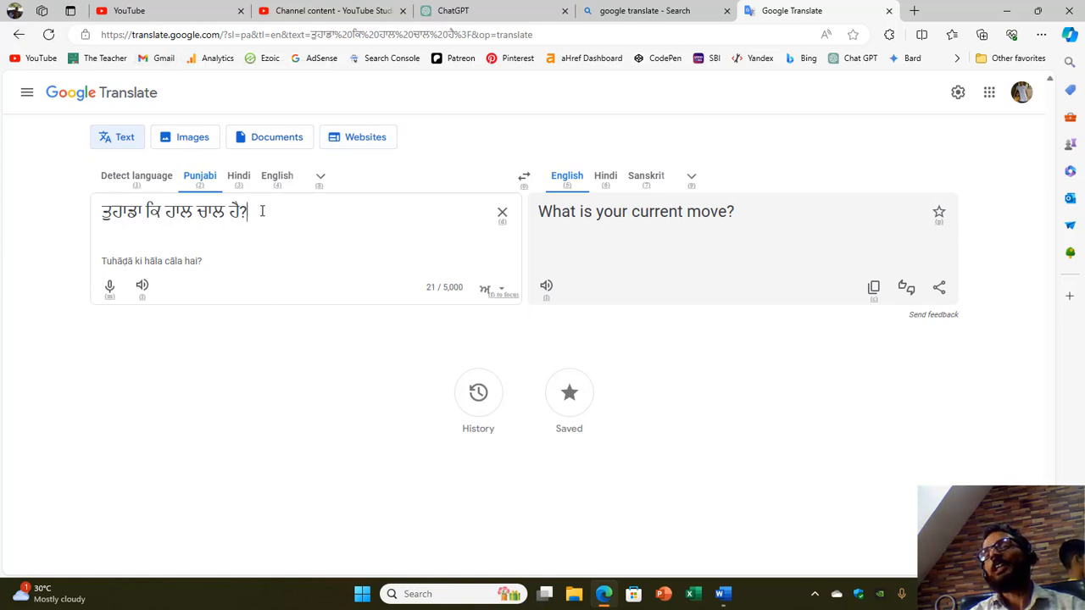
# Copy the whole Punjabi sentence and paste it after the Hindi sentence in the Word document Document5.
pyautogui.moveTo(261, 211); pyautogui.dragTo(96, 213)
pyautogui.rightClick(213, 215)
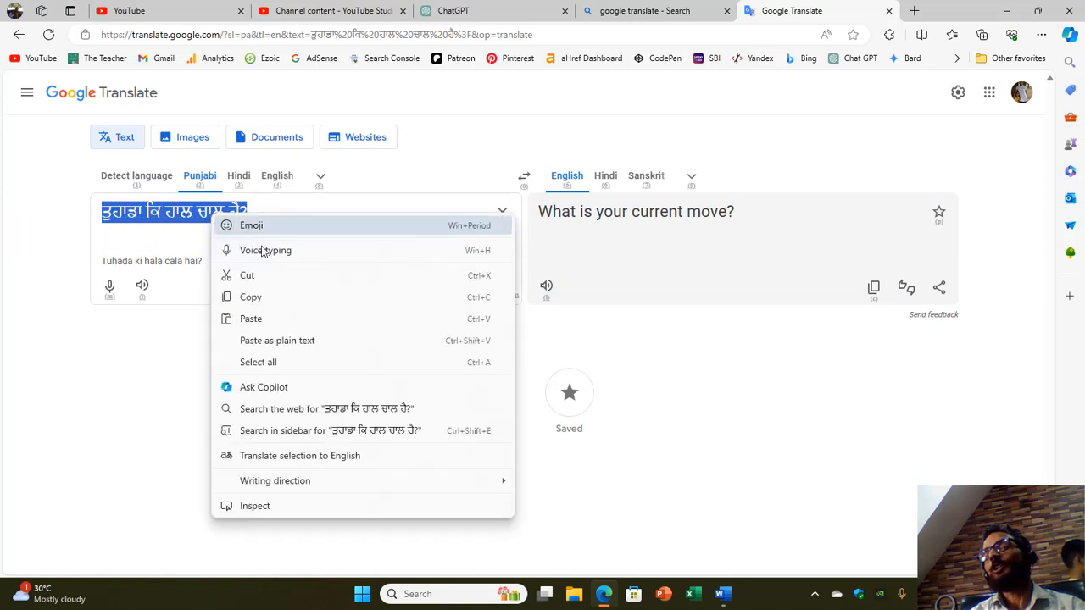
pyautogui.click(490, 308)
pyautogui.moveTo(721, 593)
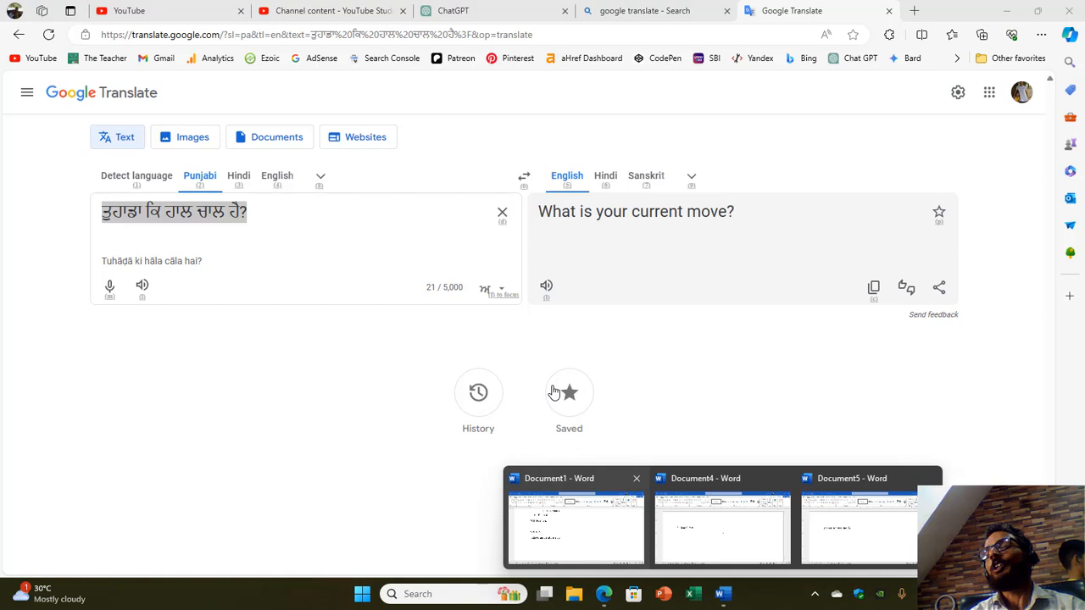
pyautogui.click(871, 523)
pyautogui.hotkey('ctrl', 'v')
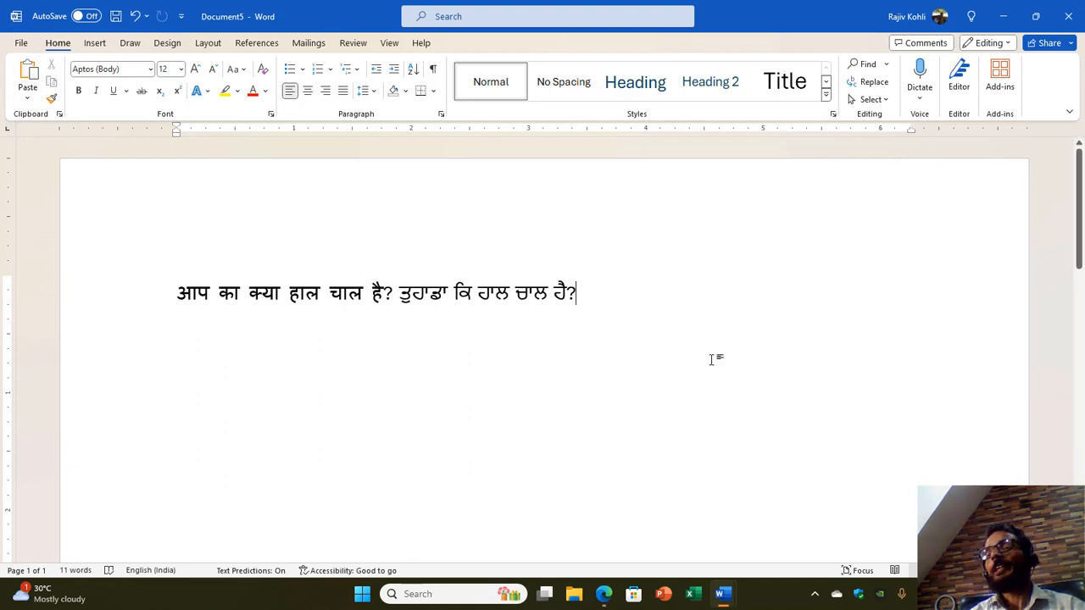
# Delete all the text in the document.
pyautogui.hotkey('ctrl', 'a')
pyautogui.press('BackSpace')
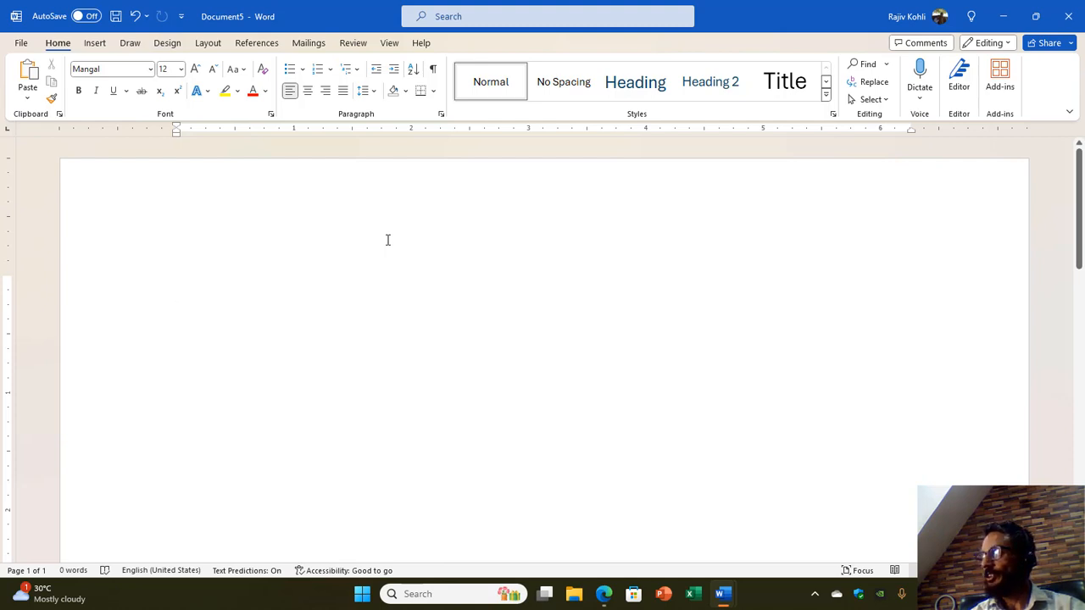
# Open the AutoCorrect settings from Word's proofing options to examine the AutoFormat rules.
pyautogui.click(24, 43)
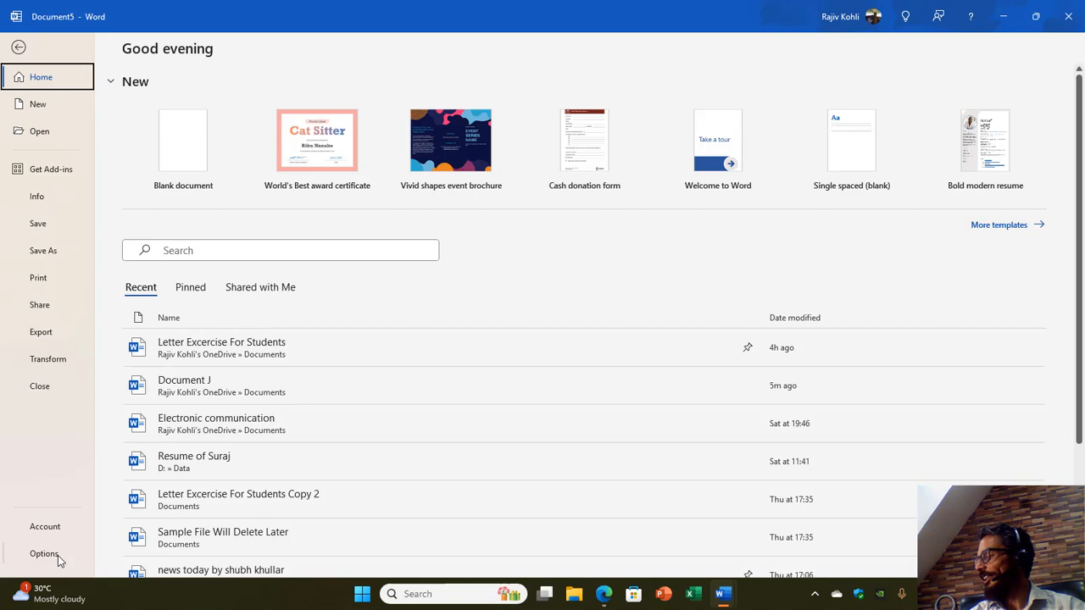
pyautogui.click(45, 554)
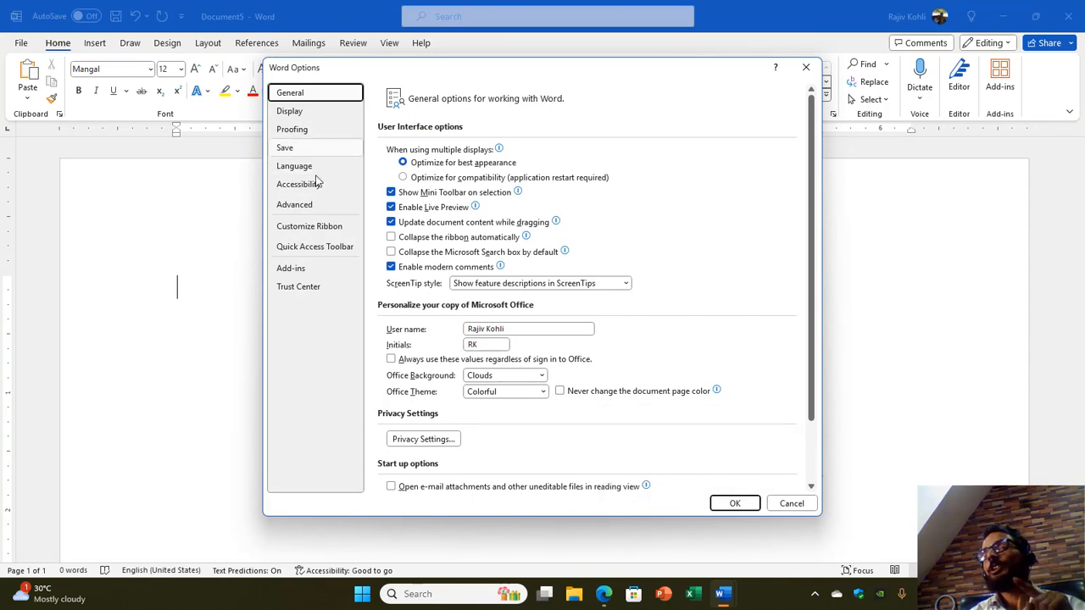
pyautogui.click(299, 129)
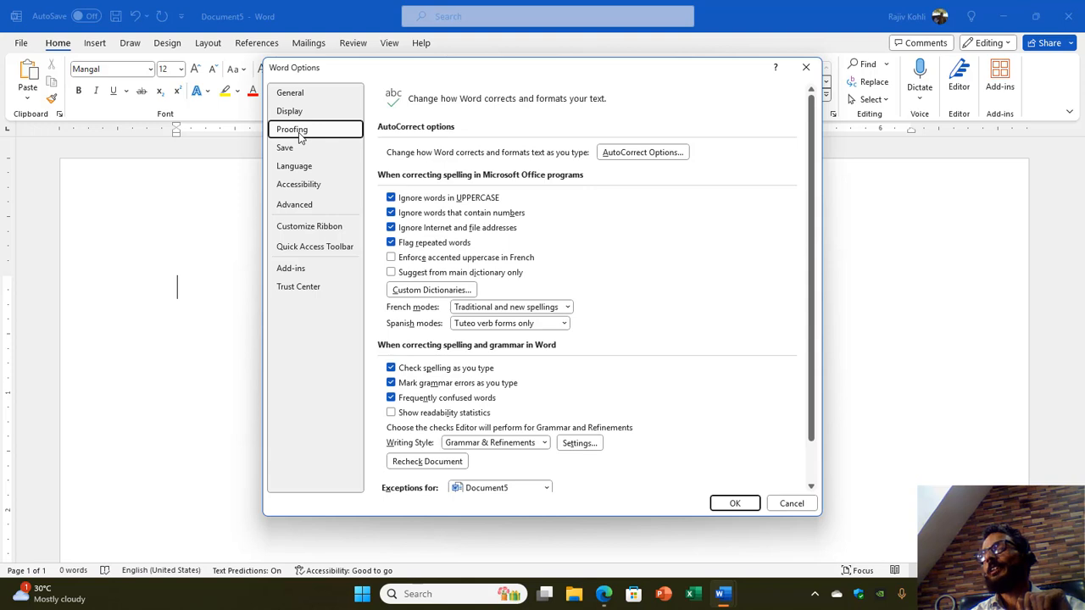
pyautogui.click(660, 155)
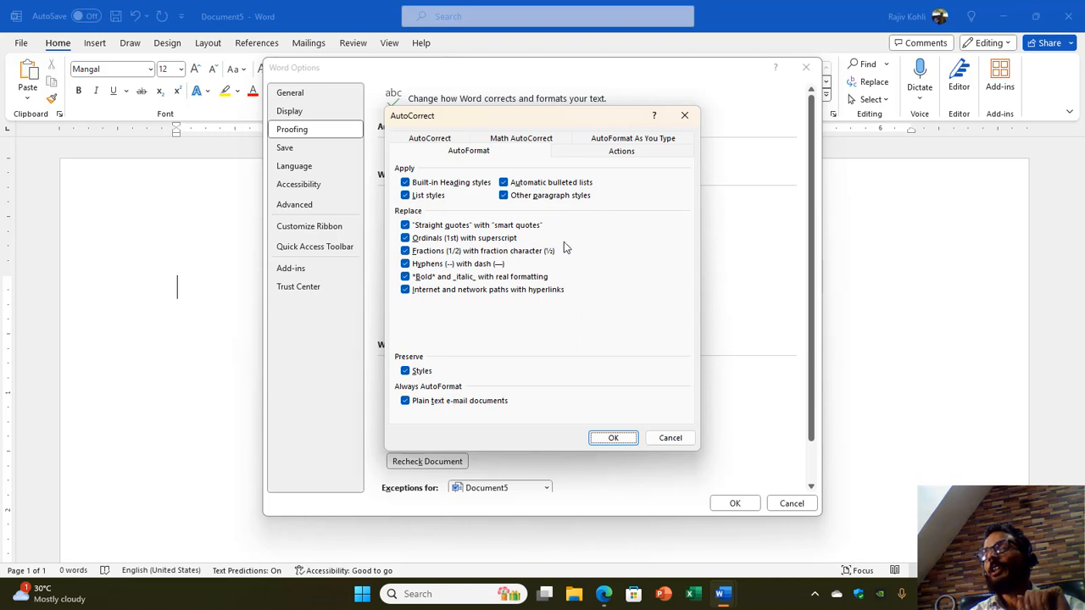
# Turn the AutoFormat replacements for ordinals with superscript and fractions with fraction characters off and back on.
pyautogui.click(406, 238)
pyautogui.click(405, 251)
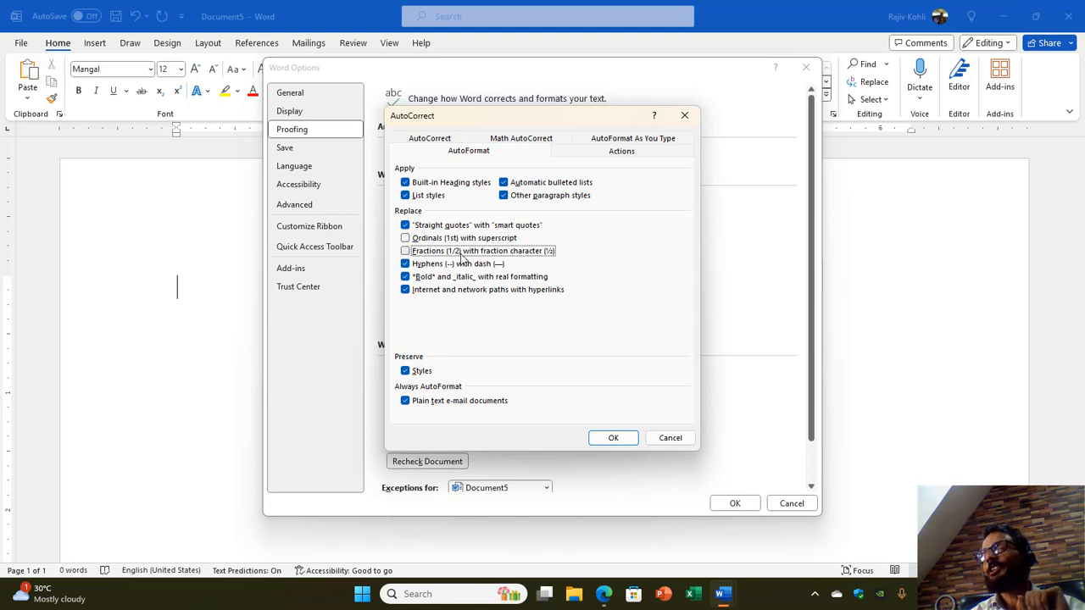
pyautogui.click(410, 240)
pyautogui.click(412, 253)
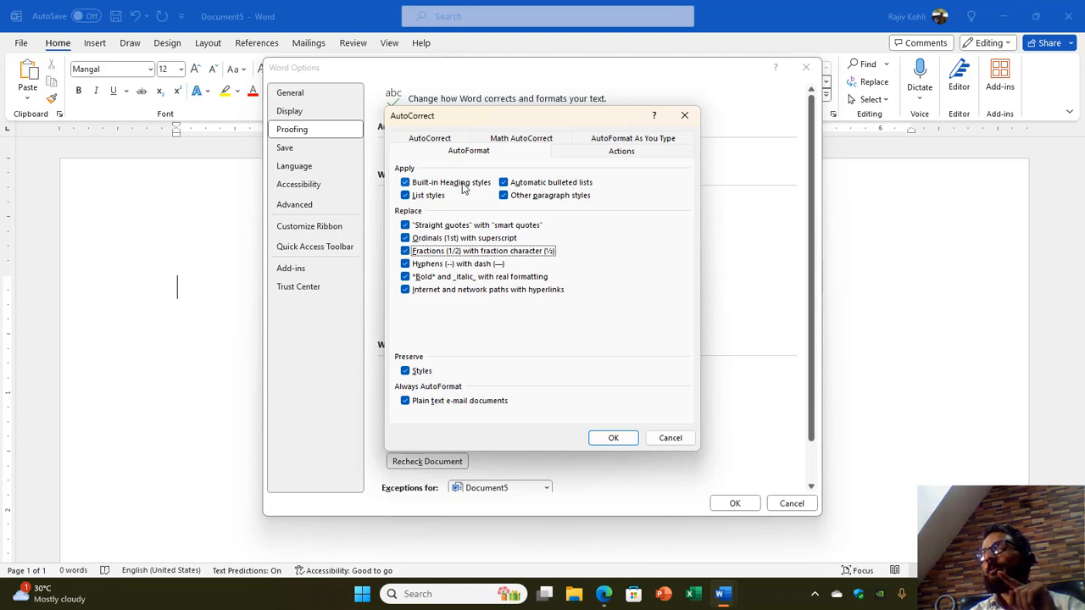
# Review the AutoFormat As You Type and AutoFormat rules, then accept the AutoCorrect and Word options.
pyautogui.click(627, 142)
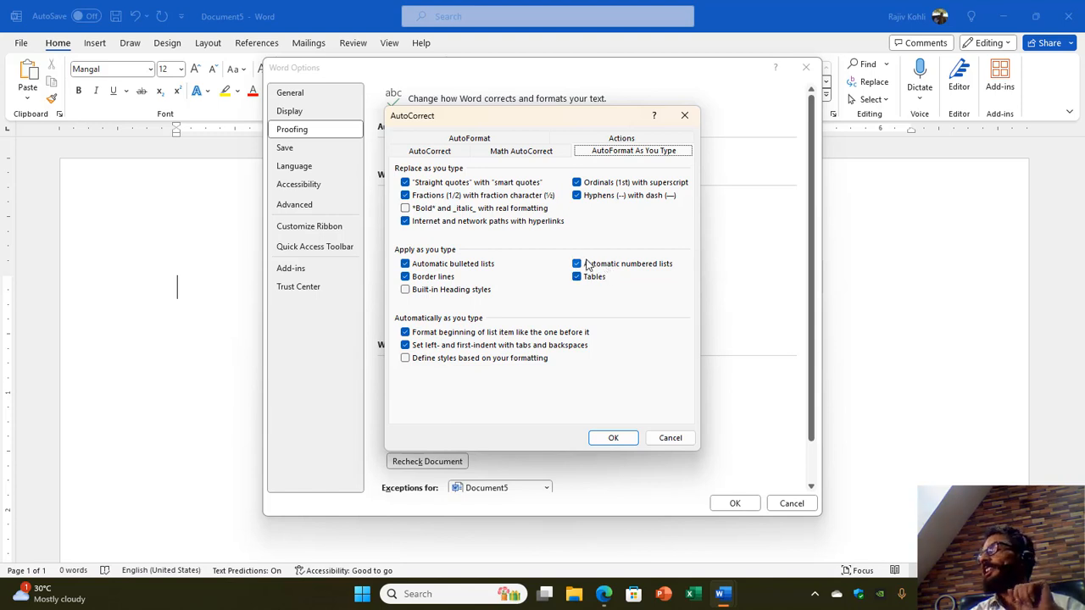
pyautogui.click(478, 141)
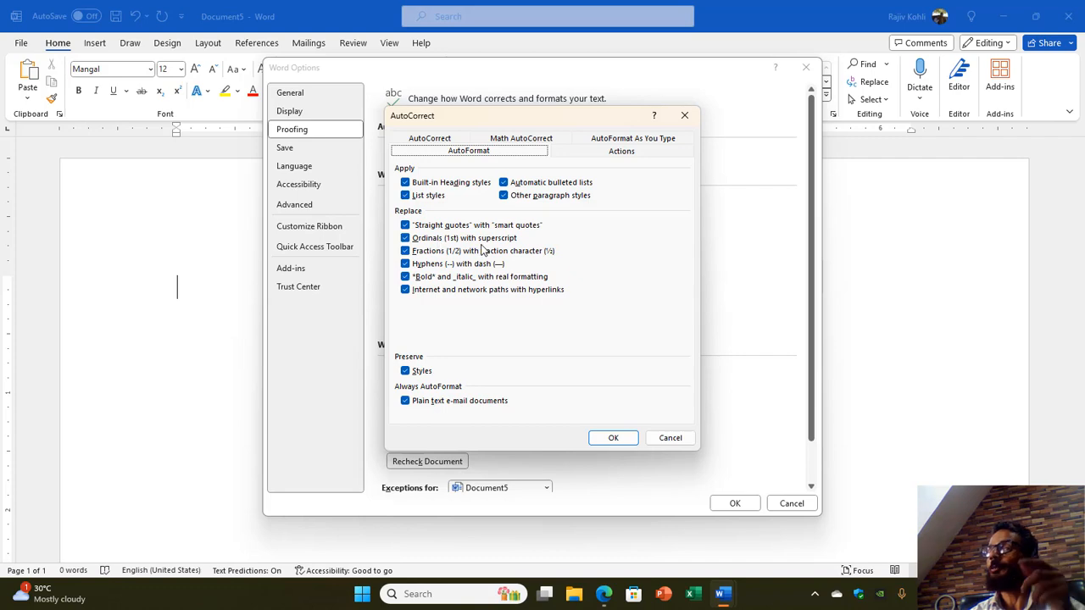
pyautogui.click(614, 438)
pyautogui.click(728, 504)
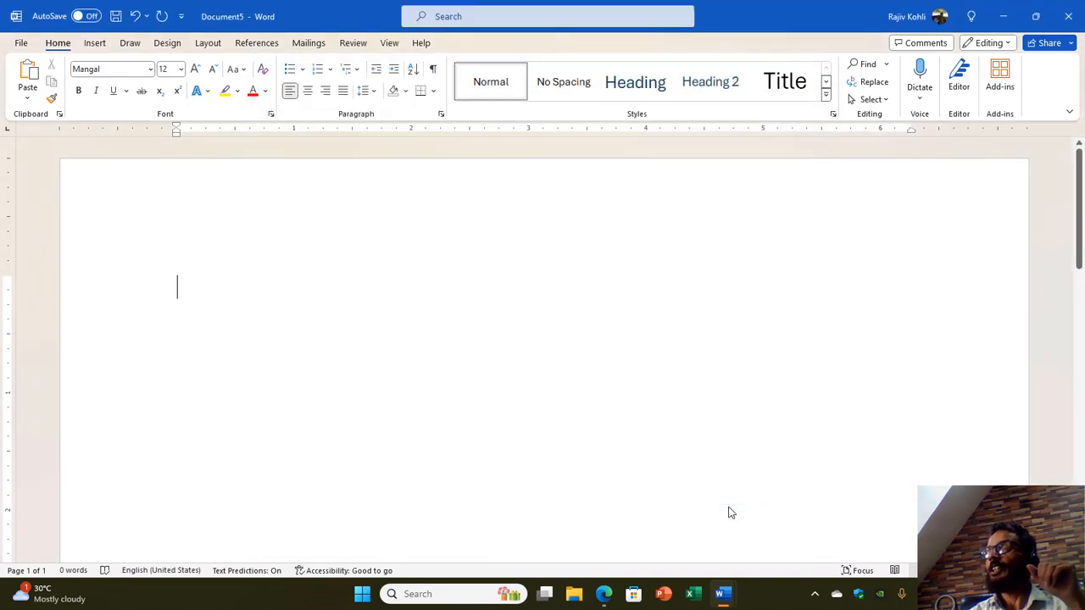